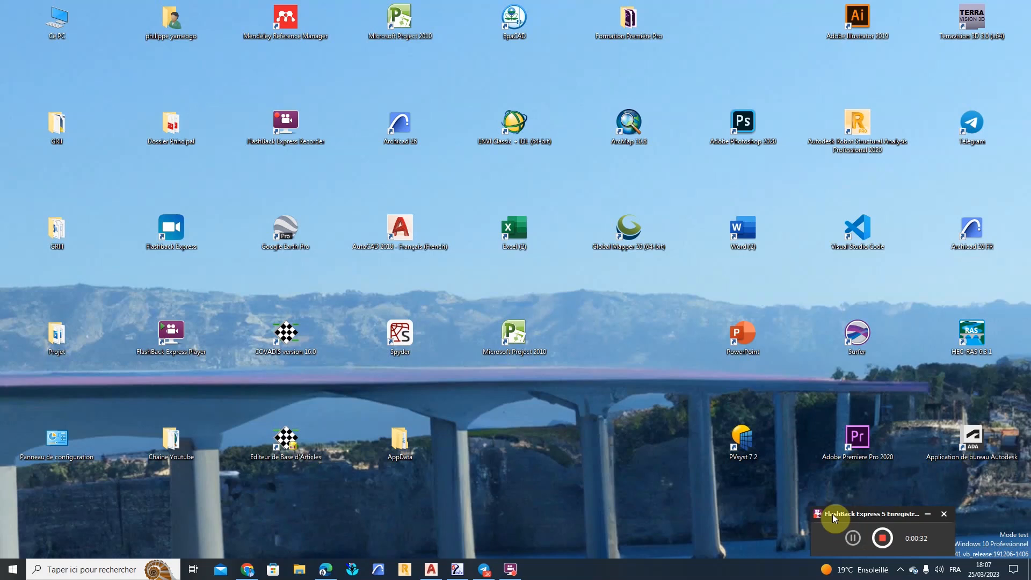
Step: Switch to Piste and look over its general options for angles, language and display without changing them
left_click_drag(866, 515, 915, 526)
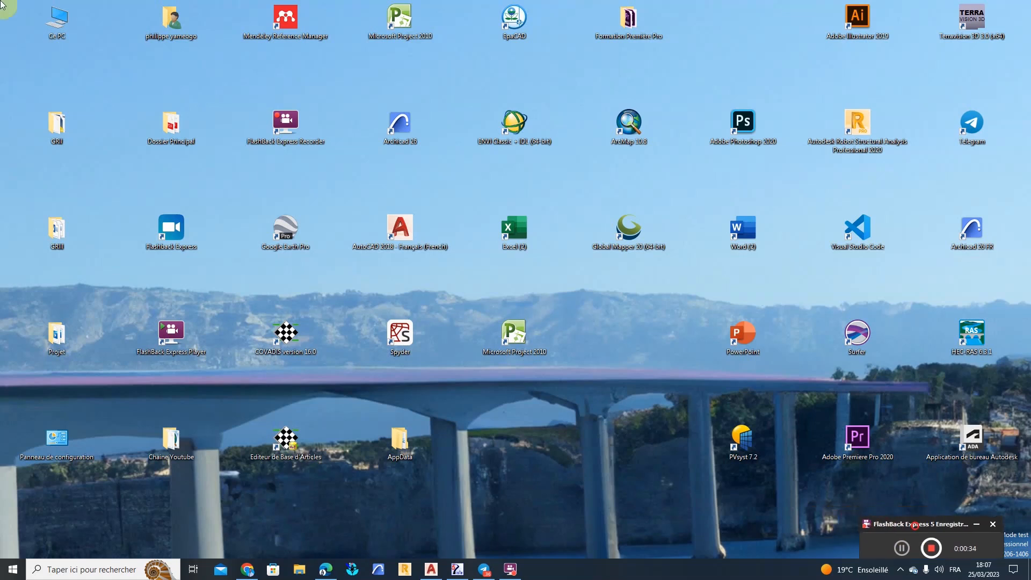
left_click(459, 568)
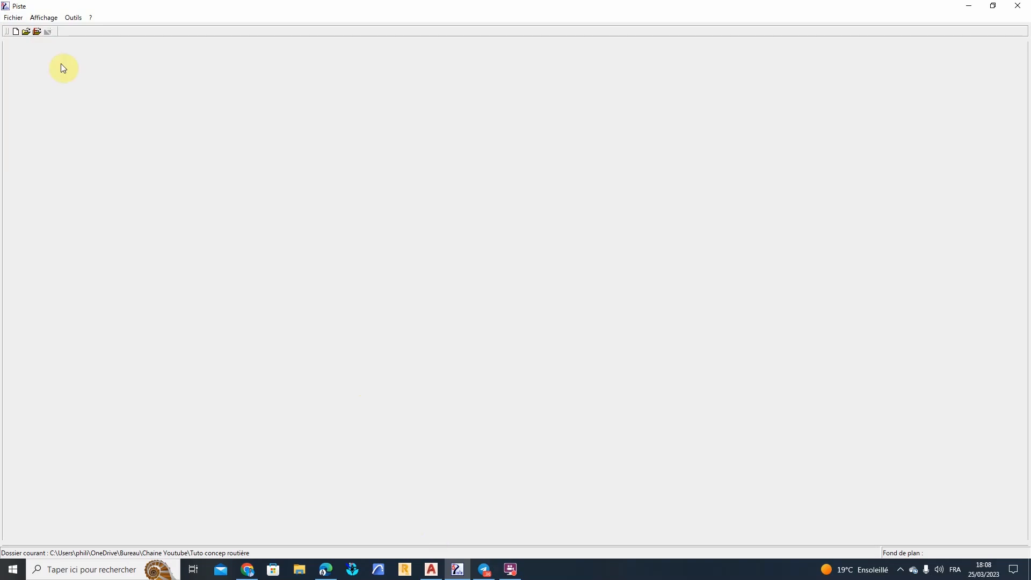
left_click(13, 17)
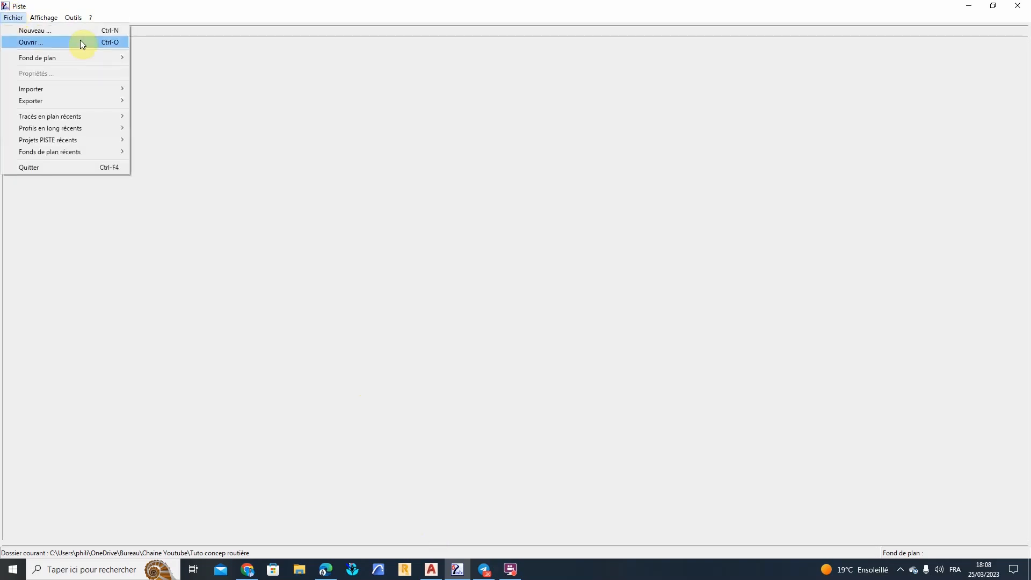
mouse_move(75, 18)
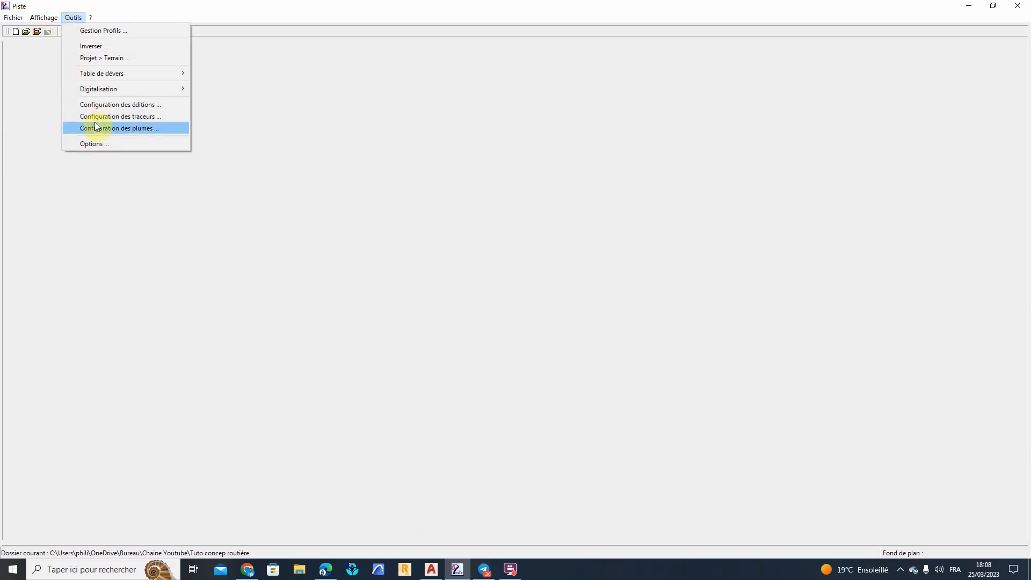
left_click(98, 143)
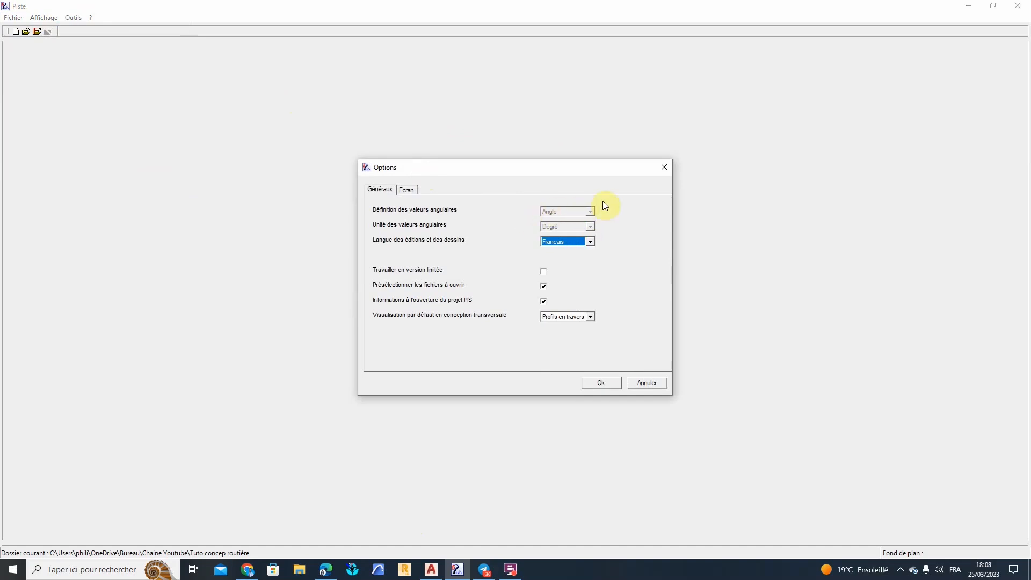
left_click(664, 168)
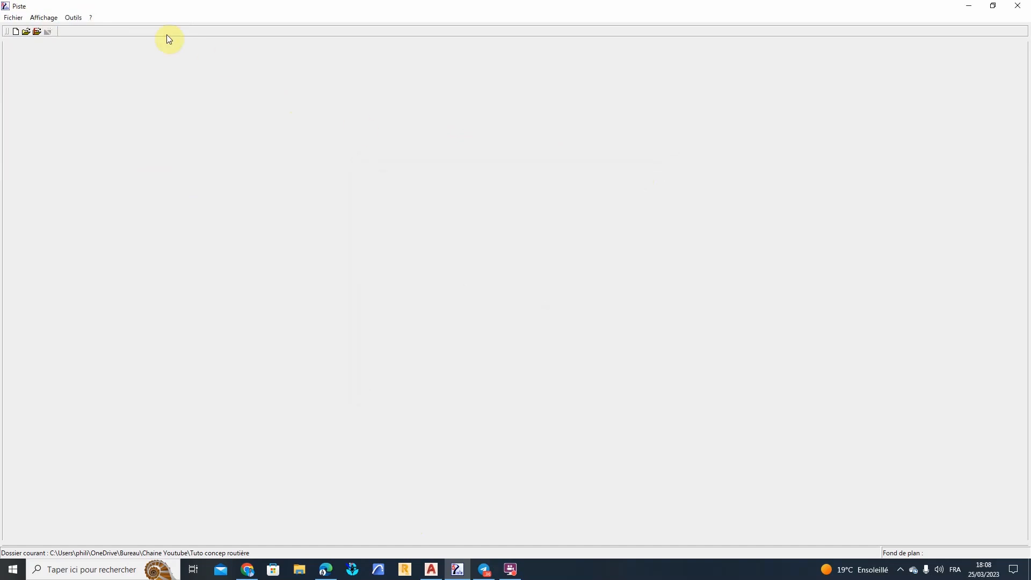
left_click(43, 19)
left_click(88, 105)
Step: Switch to the Covadis drawing in AutoCAD and start loading a topographic point cloud
left_click(433, 569)
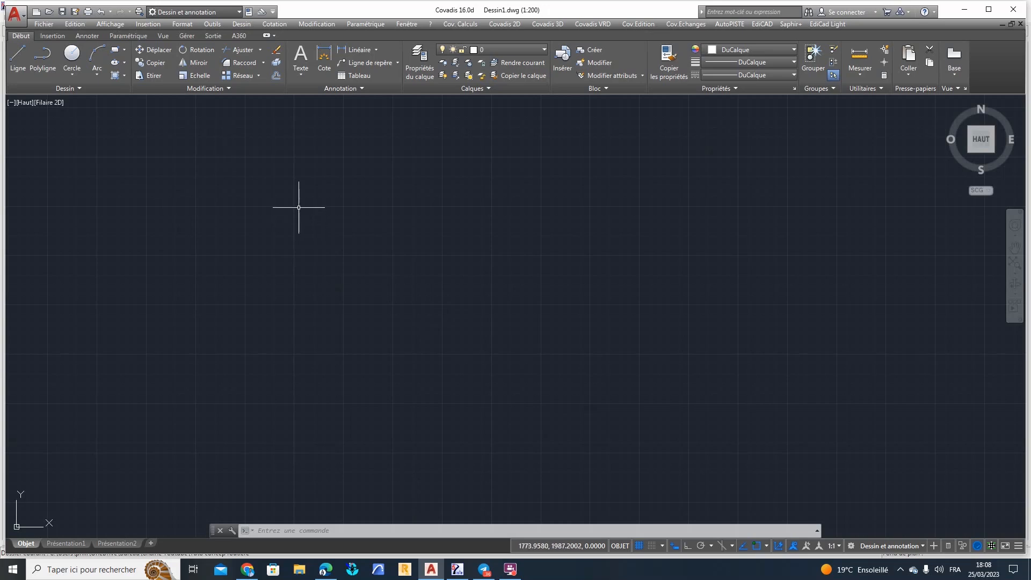
left_click(499, 24)
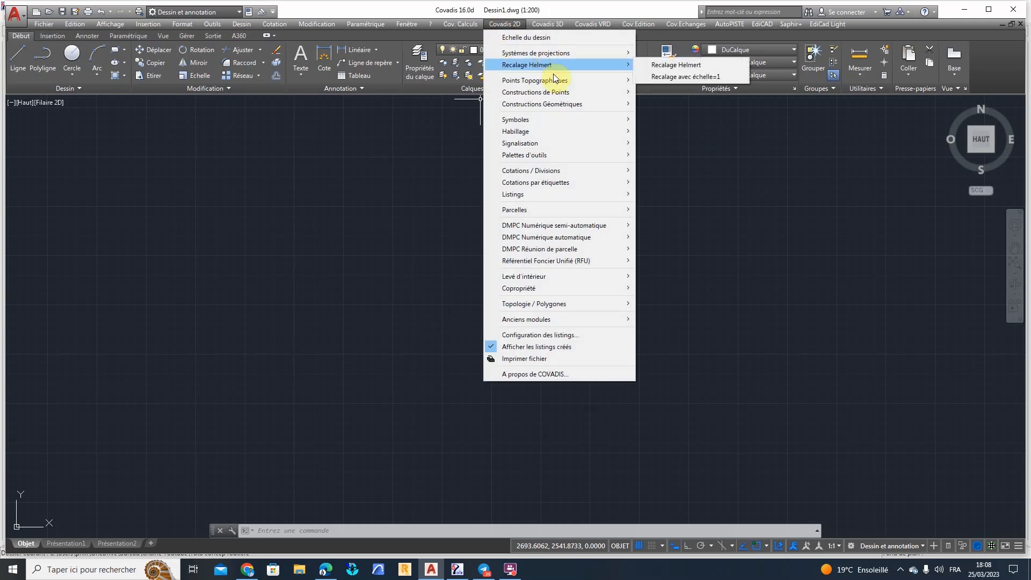
mouse_move(554, 79)
left_click(645, 80)
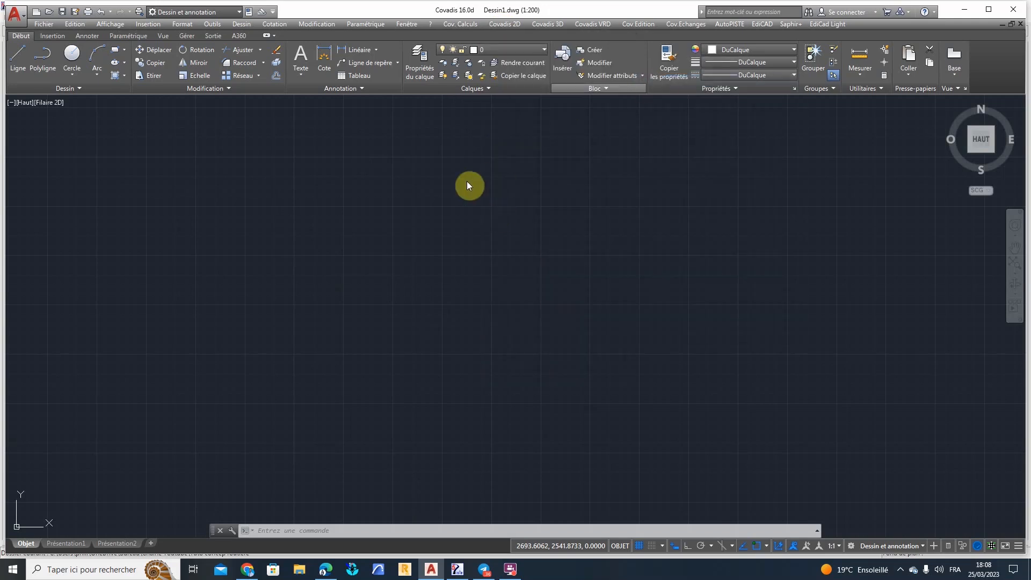
Step: Choose the file Semis1 from Chaine Youtube\Tuto concep routière as the point file and insert its points into the drawing
left_click(626, 173)
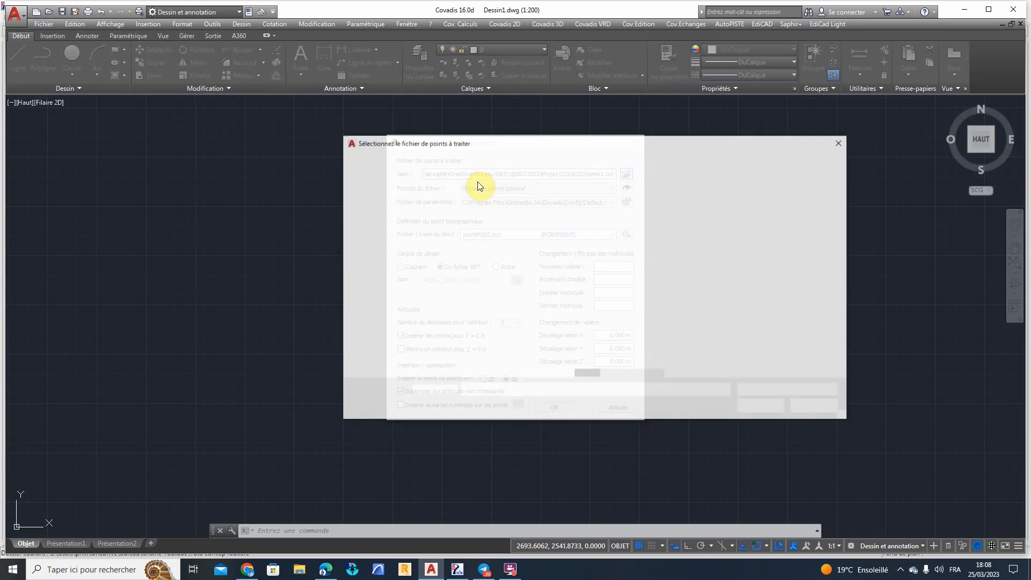
left_click(391, 257)
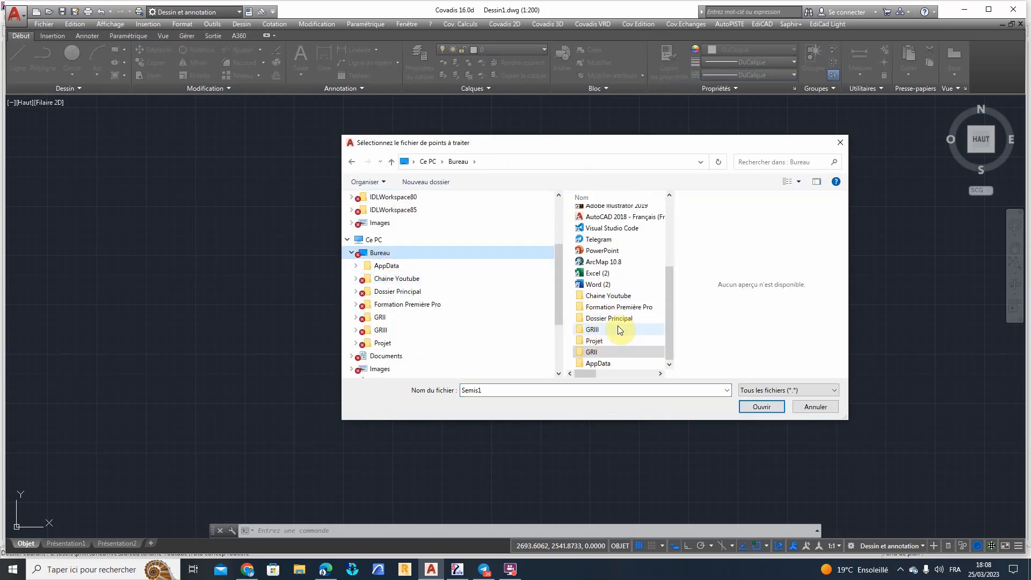
left_click(609, 299)
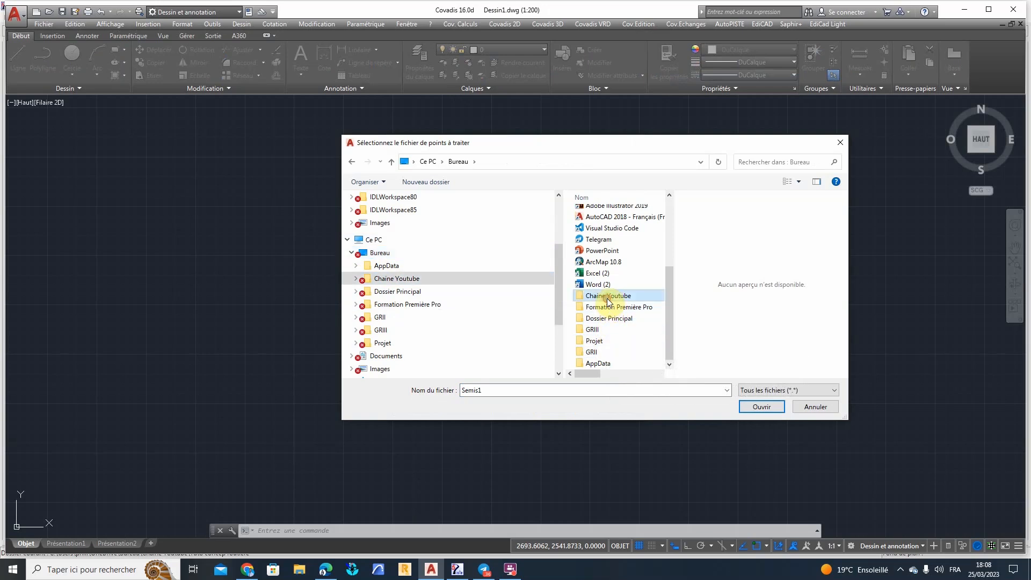
double_click(608, 299)
double_click(594, 214)
left_click(595, 215)
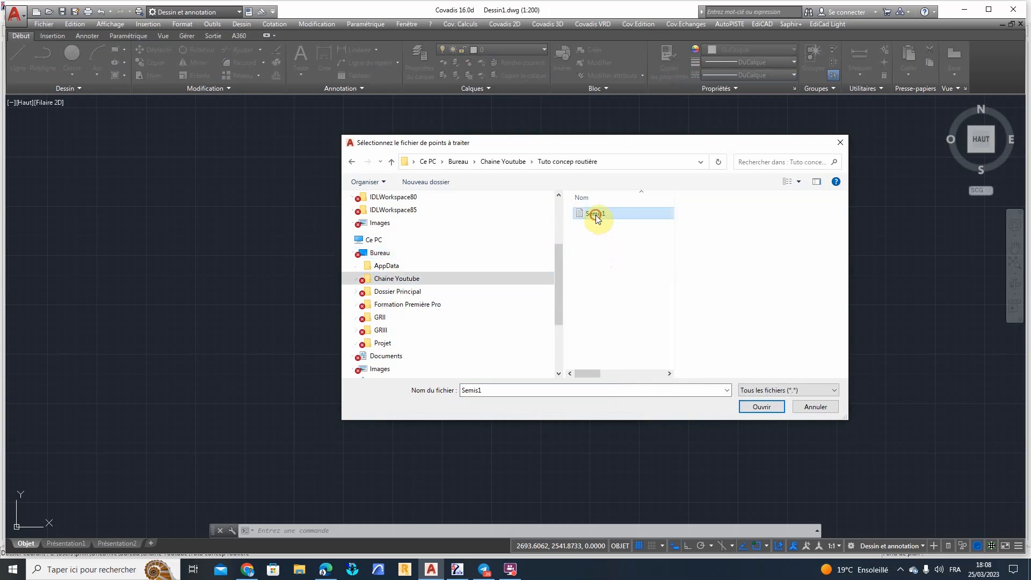
left_click(744, 407)
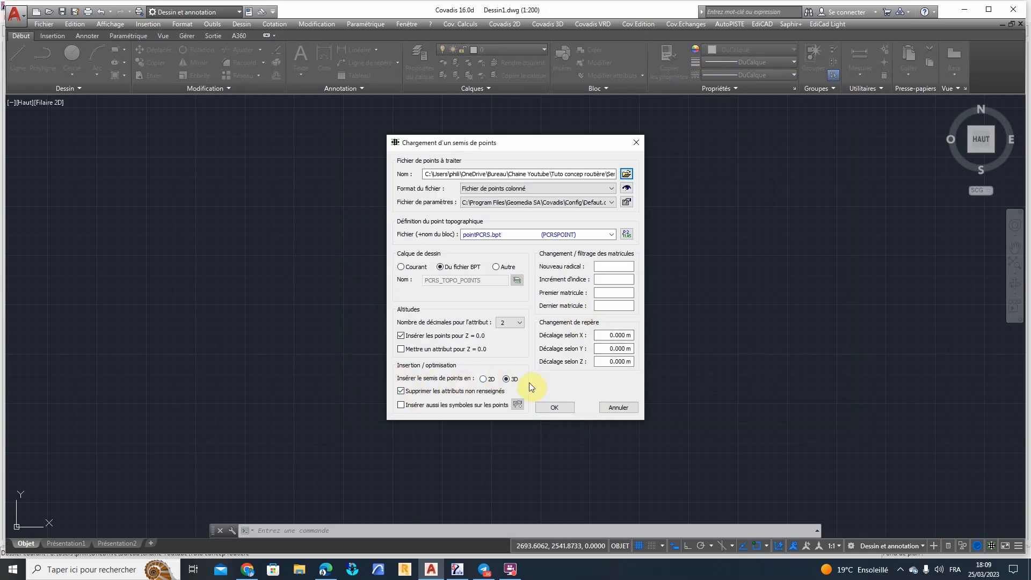
left_click(552, 406)
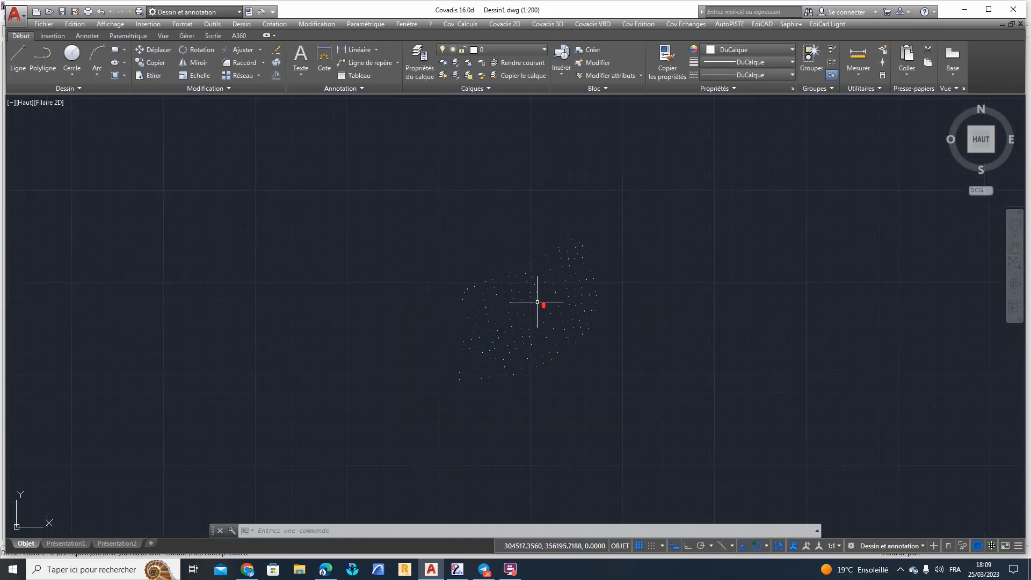
scroll(540, 302, "up", 5)
scroll(537, 303, "down", 8)
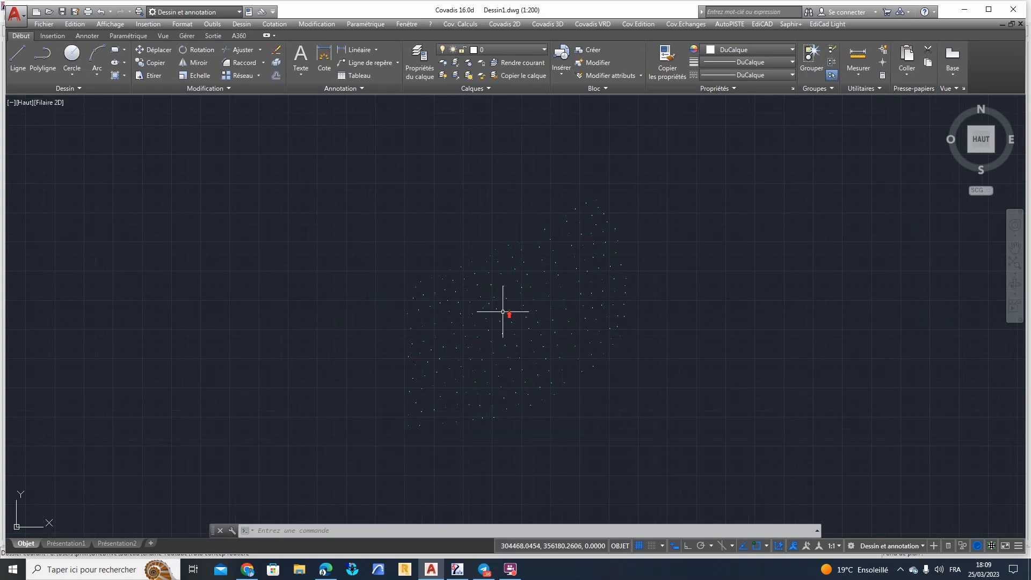
Step: Save the drawing as "Dessin points.dwg" in the desktop folder Chaine Youtube\Tuto concep routière
left_click(43, 25)
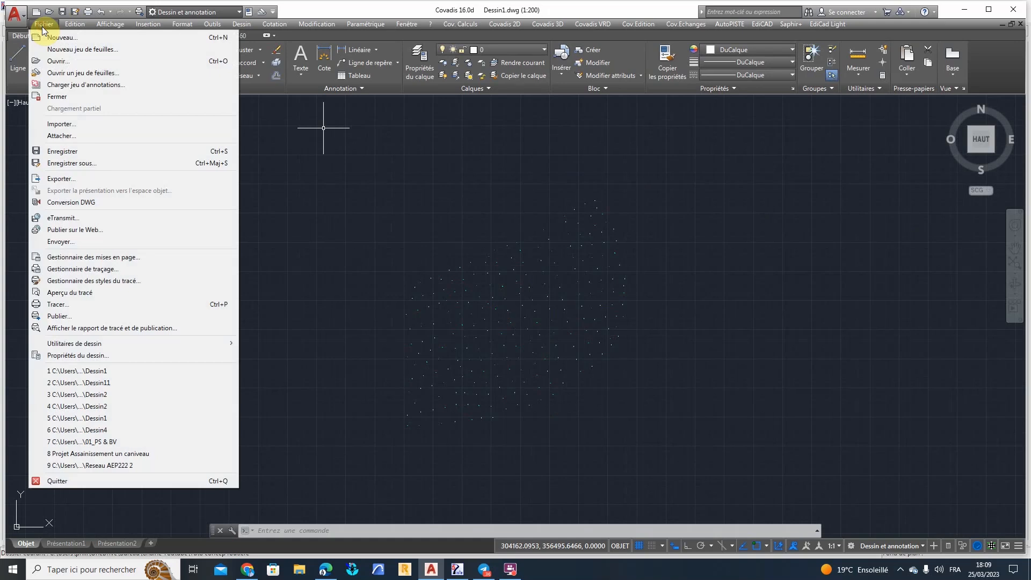
left_click(72, 163)
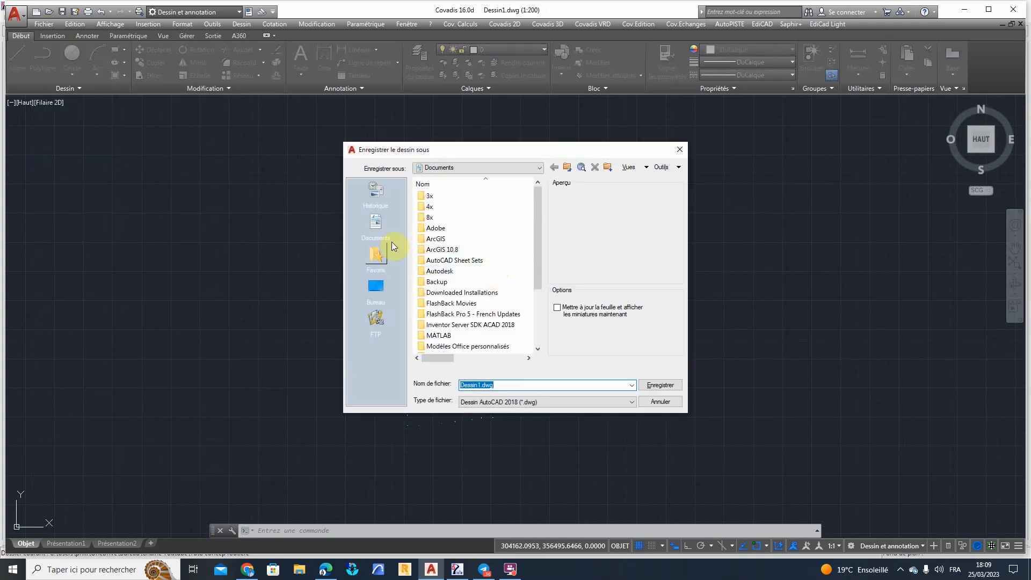
left_click(376, 286)
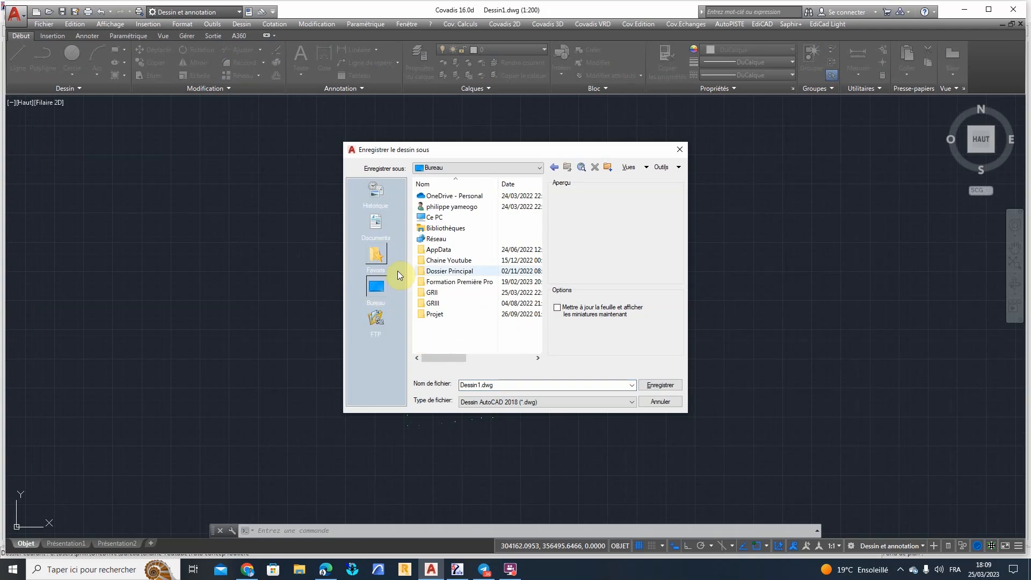
left_click(445, 262)
double_click(445, 262)
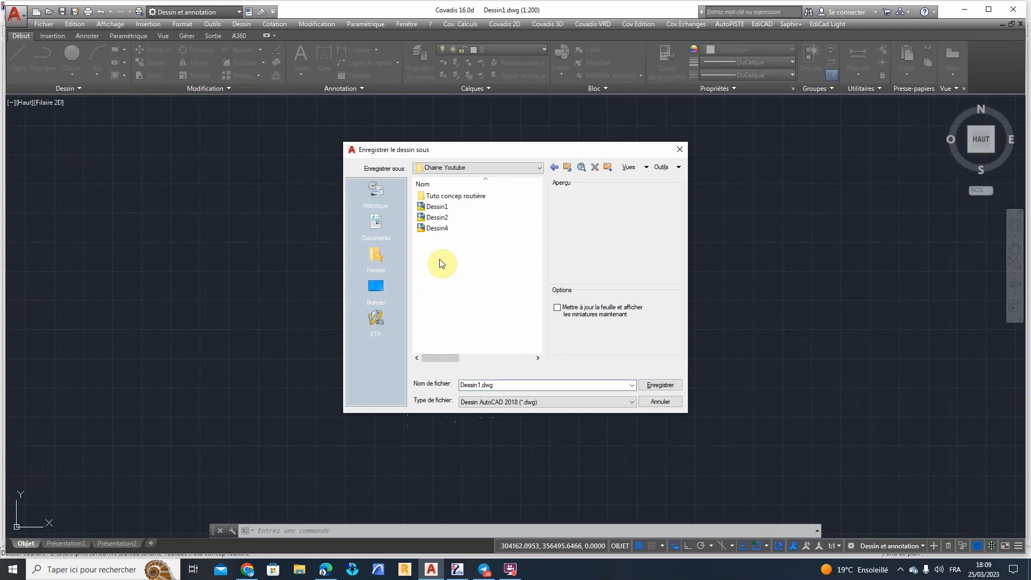
double_click(441, 196)
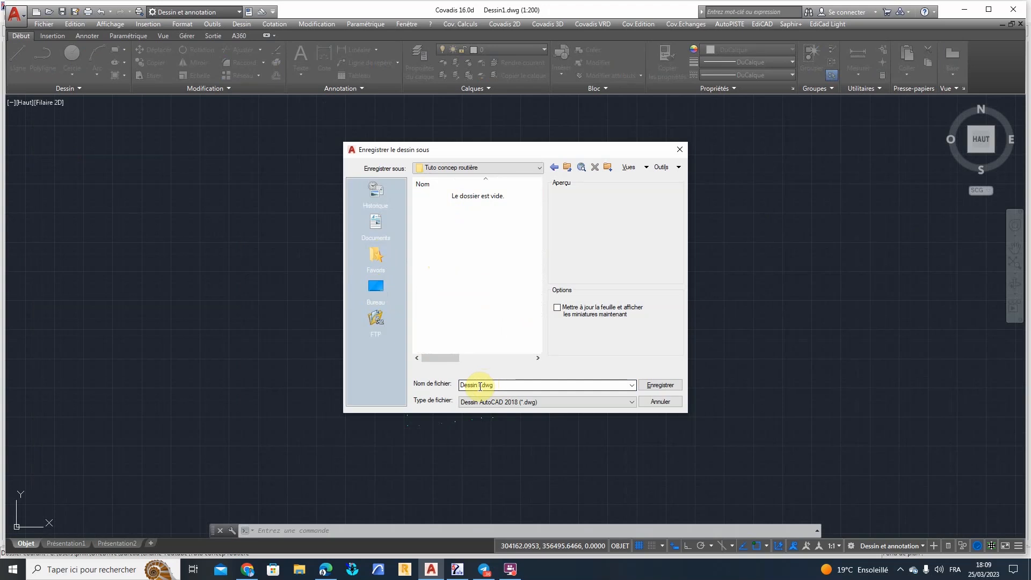
left_click(480, 385)
left_click(481, 385)
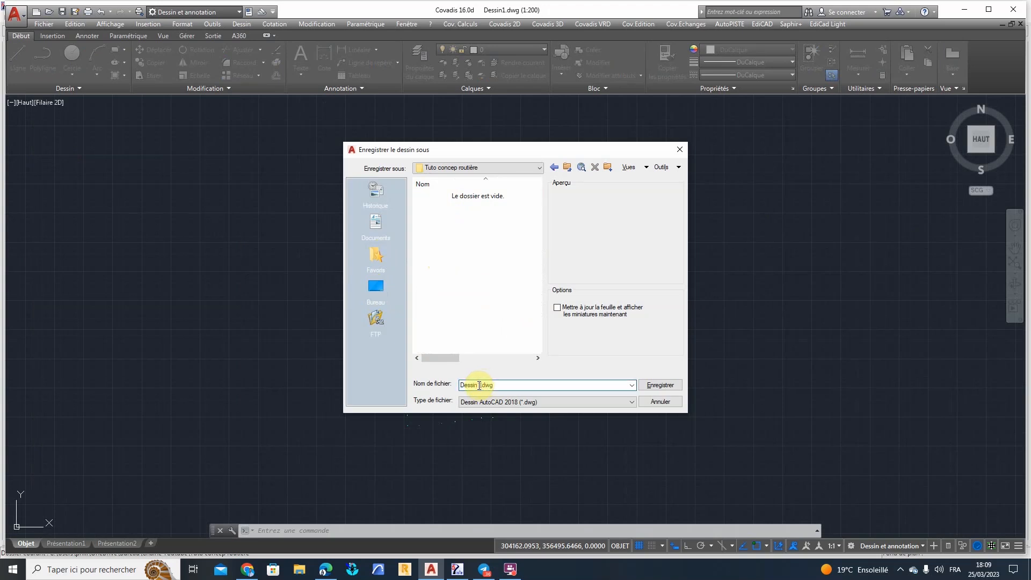
key("BackSpace")
type("points")
left_click(653, 387)
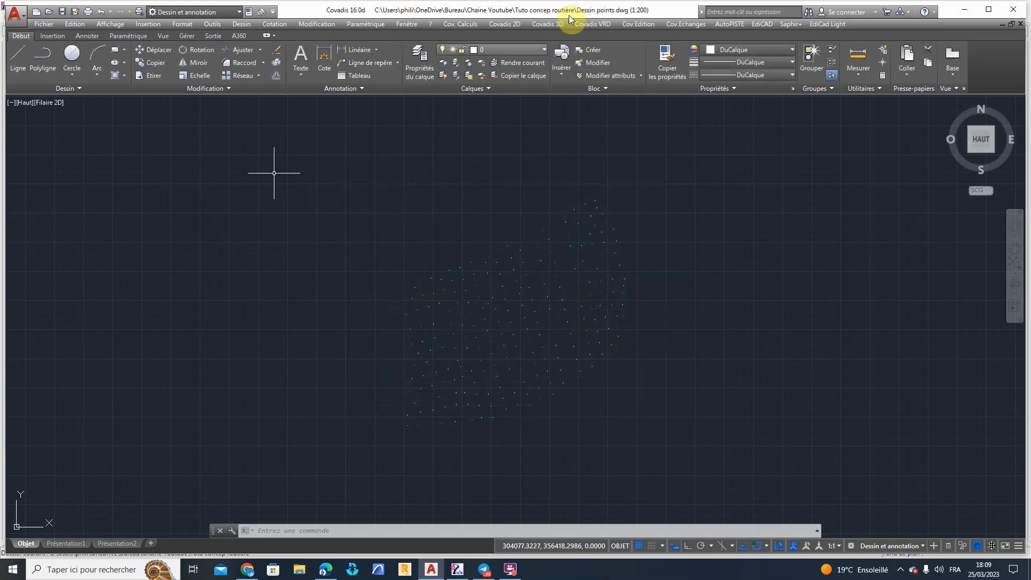
Step: Save a copy of the drawing in DXF AutoCAD 2018 format as "Dessin points topo.dxf" in the same folder
left_click(43, 24)
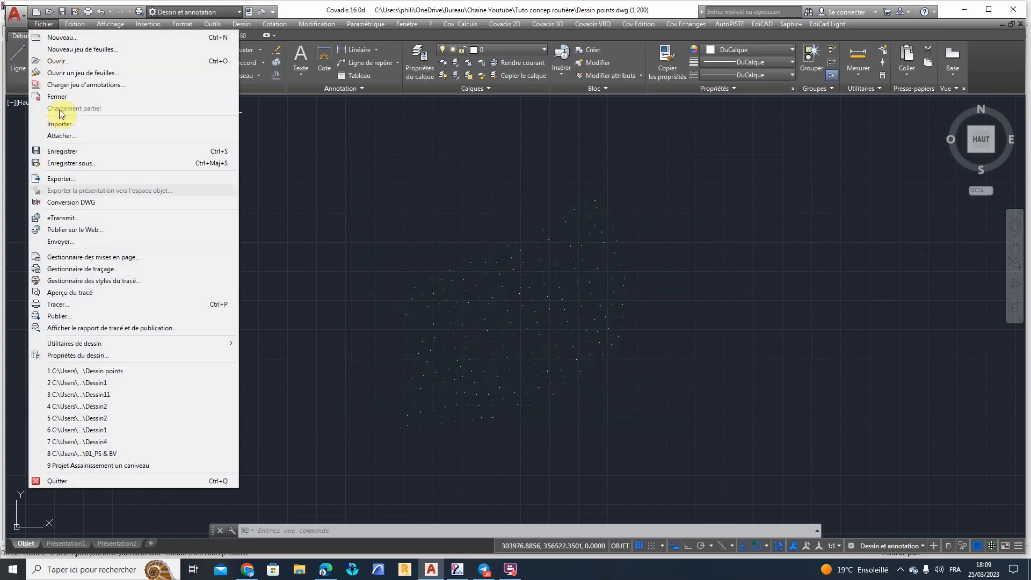
left_click(692, 353)
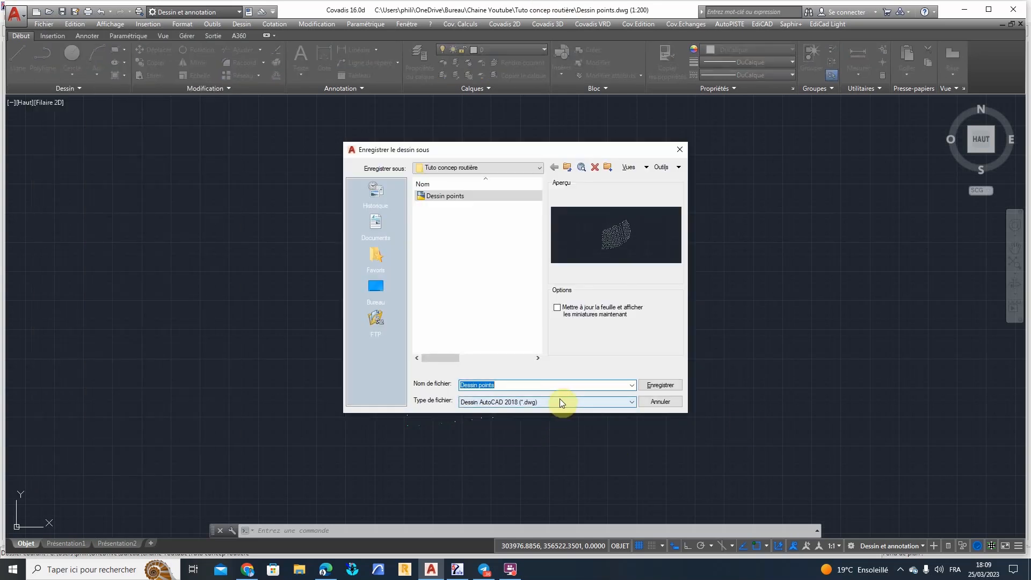
left_click(535, 403)
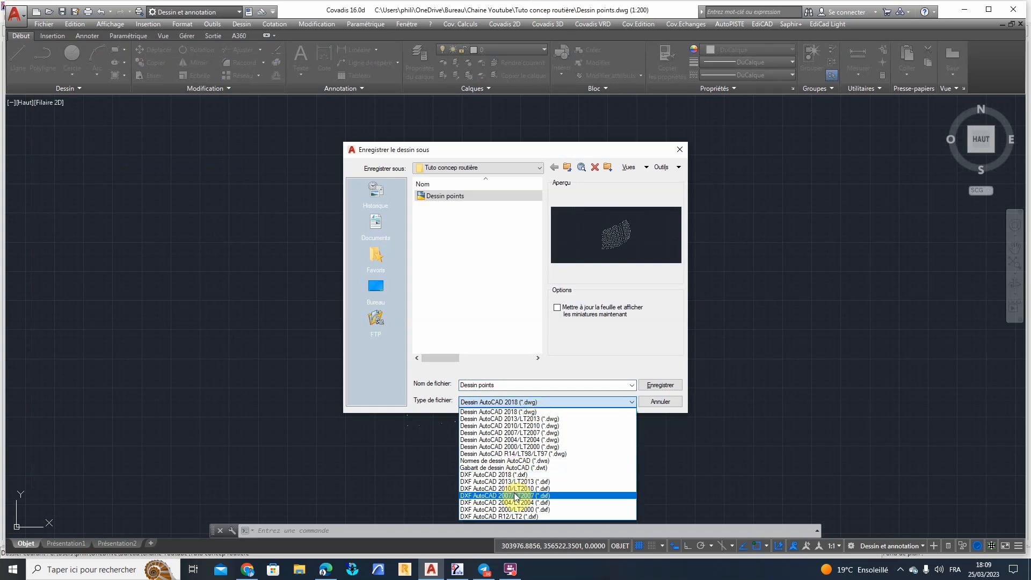
left_click(496, 475)
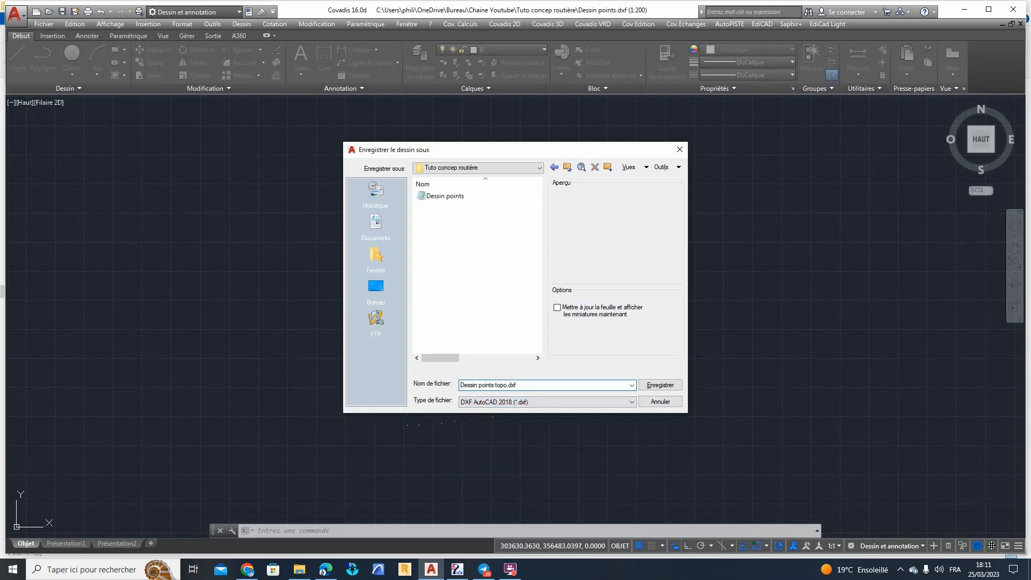
left_click(666, 387)
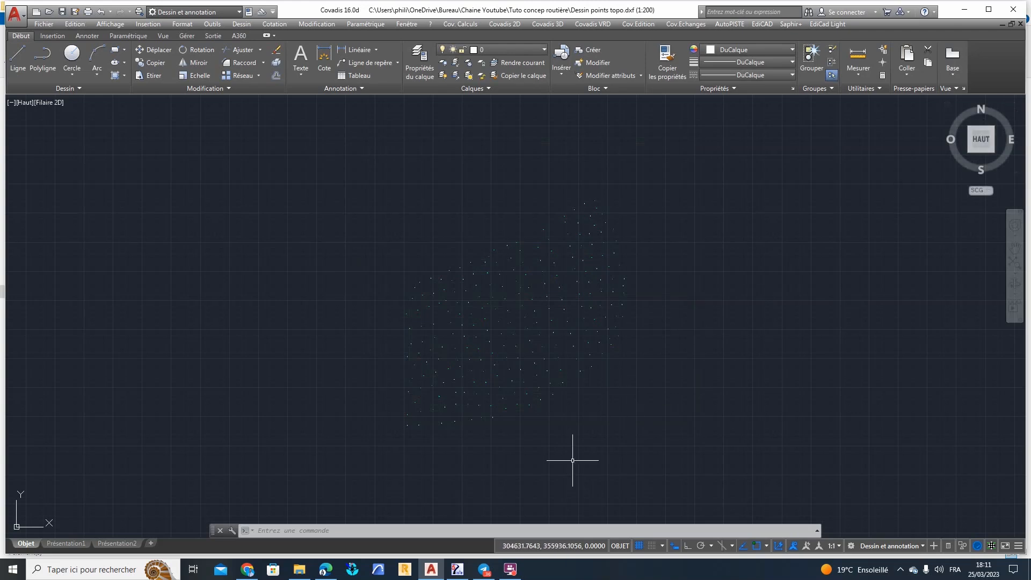
Step: Switch to Piste and create a Fond de Plan TPL (.seg) file named "Fond de plan", keeping the proposed project title
left_click(454, 573)
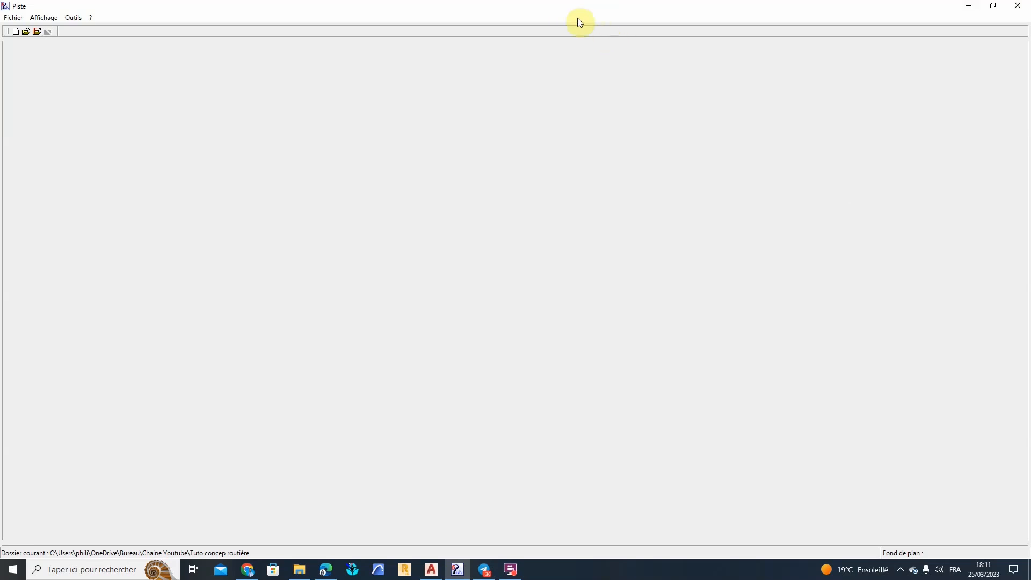
left_click(10, 18)
left_click(21, 30)
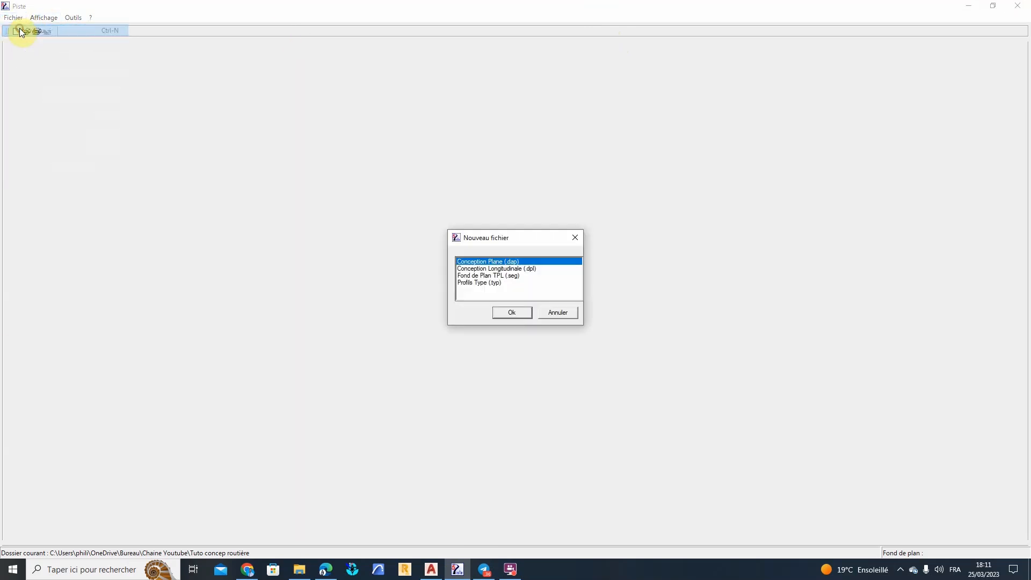
left_click(475, 269)
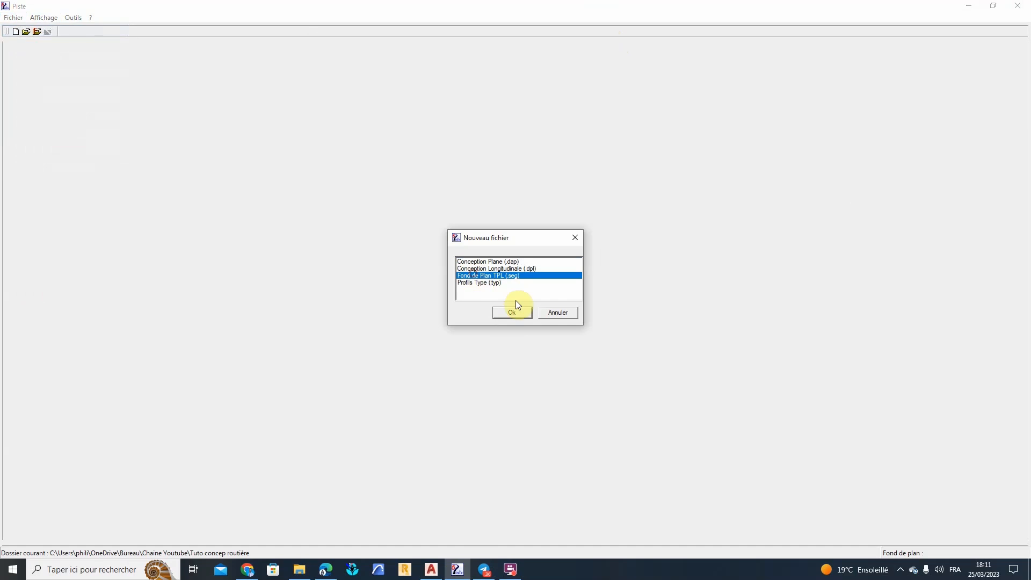
left_click(508, 311)
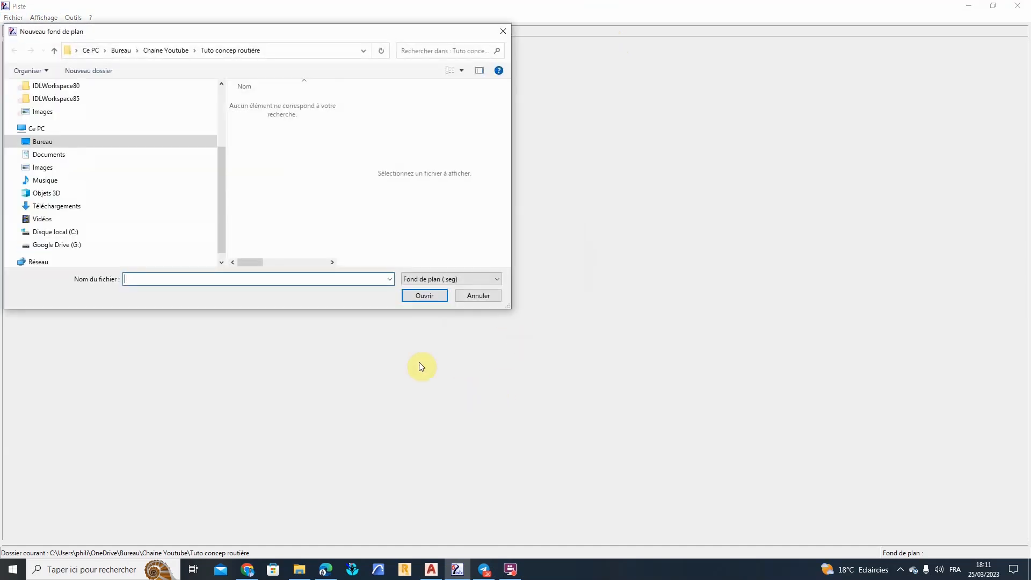
left_click(148, 279)
type("Fond de plan")
left_click(425, 298)
left_click(550, 324)
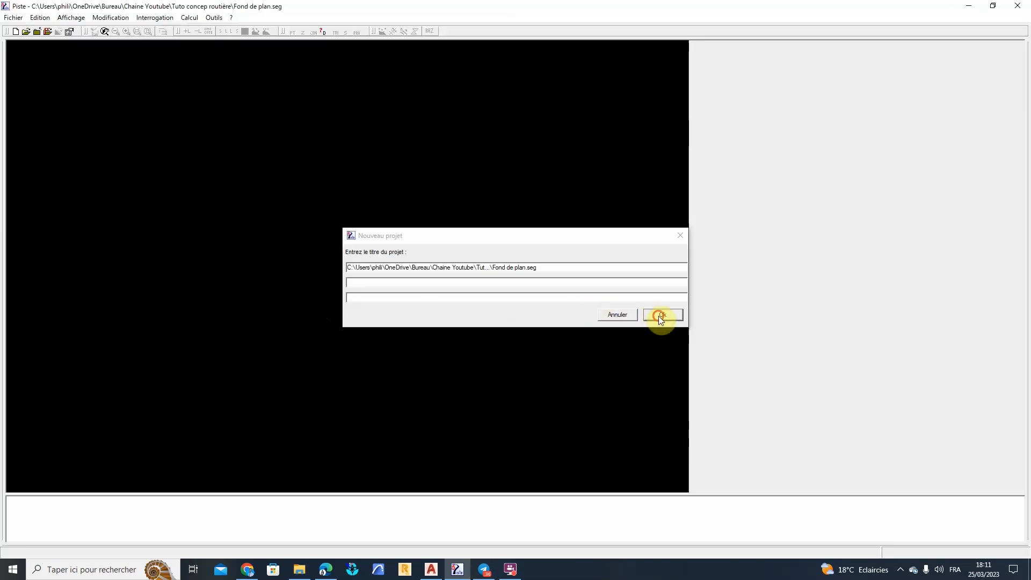
left_click(662, 314)
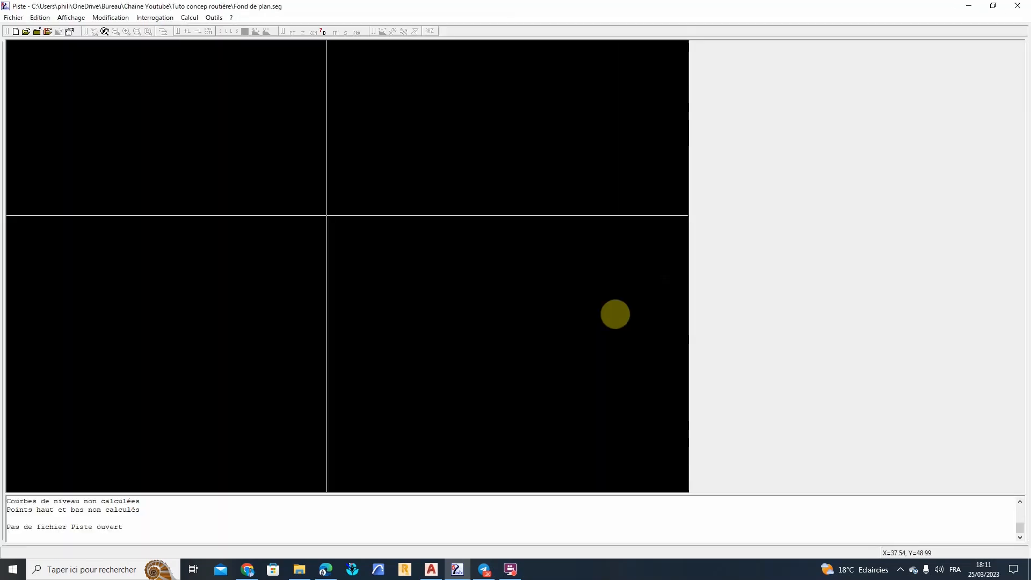
Step: Read the file "Dessin points topo" into the base plan, keeping the proposed coordinate limits and the double-point and null-elevation options
left_click(12, 18)
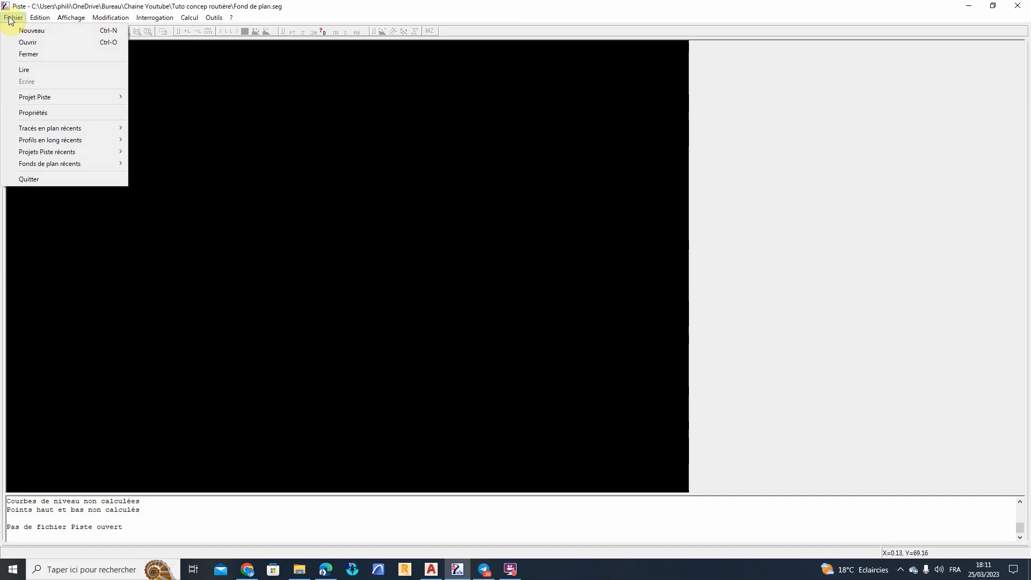
left_click(25, 70)
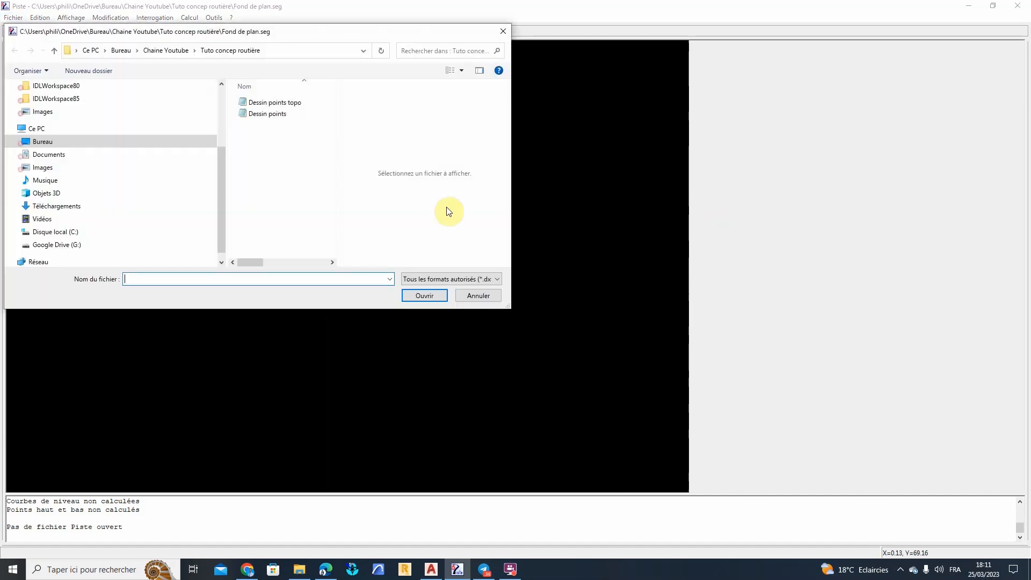
left_click(290, 101)
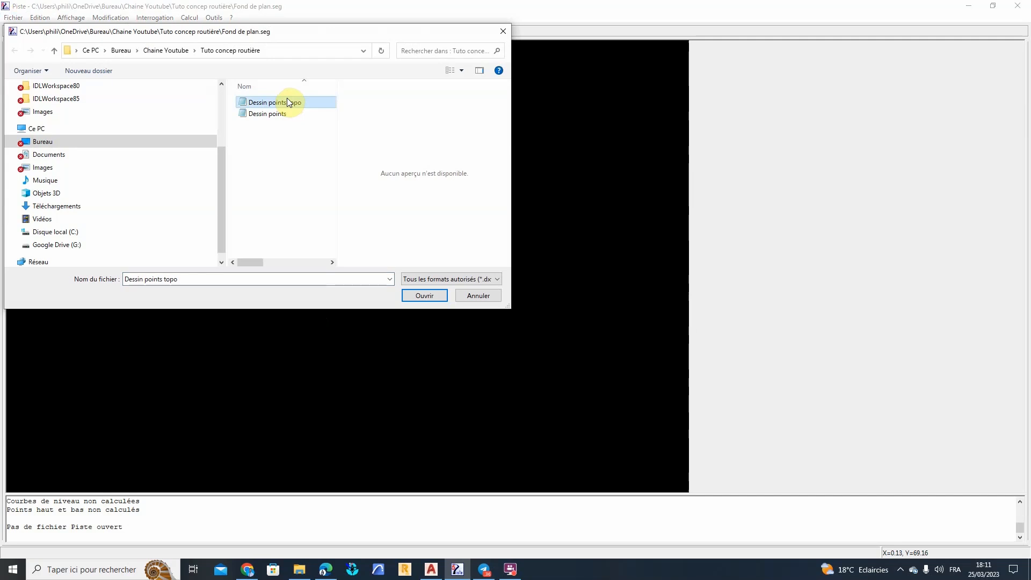
left_click(417, 296)
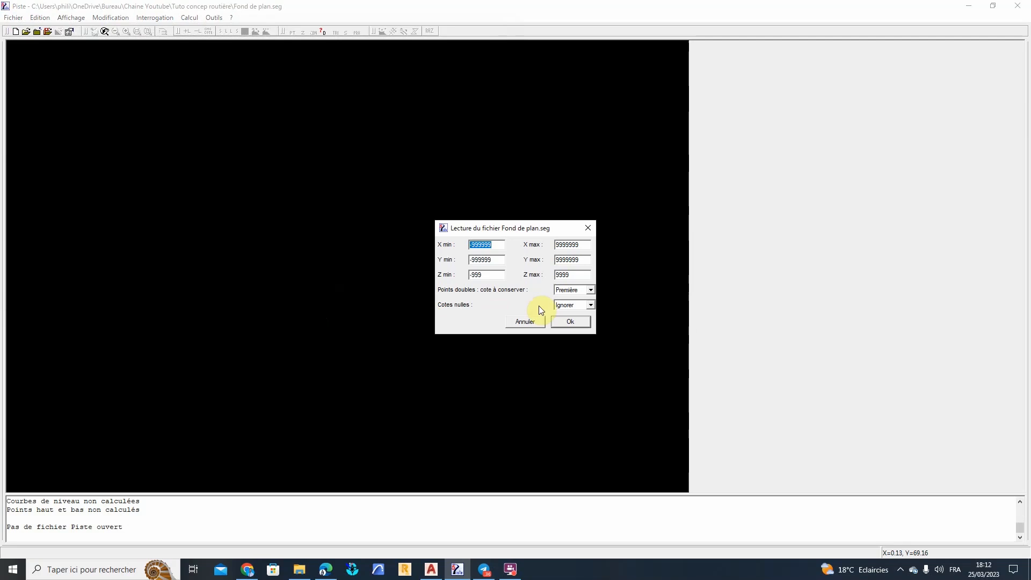
left_click(573, 321)
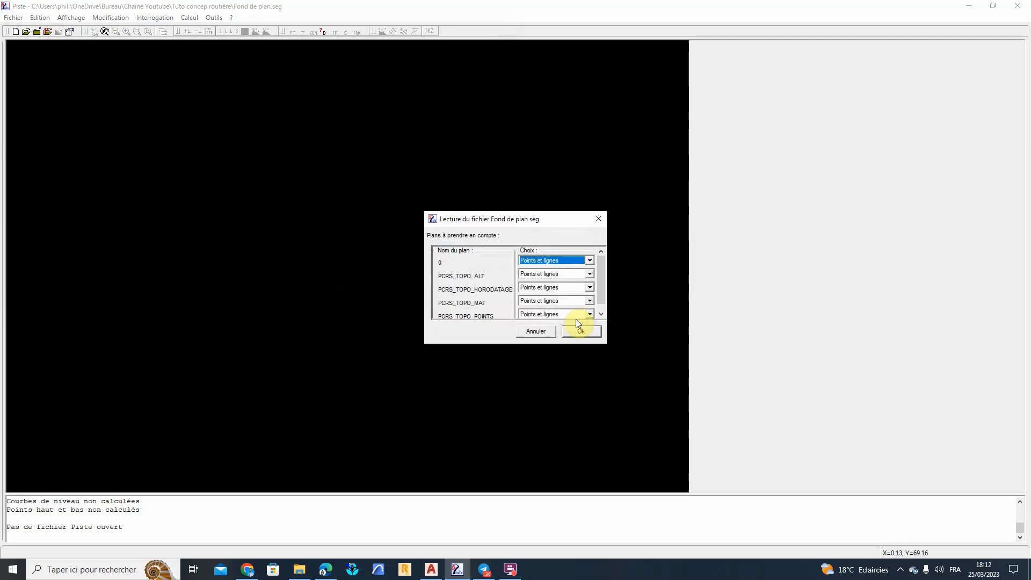
Step: Set layer 0 to Ignorer, accept both point types and complete the import of the survey points
left_click(589, 261)
left_click(557, 272)
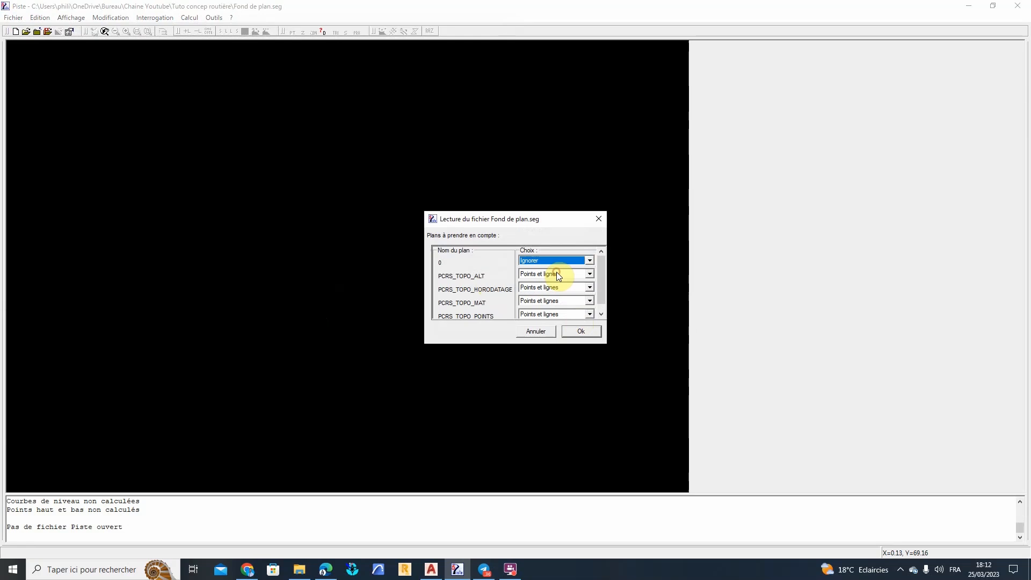
left_click(583, 329)
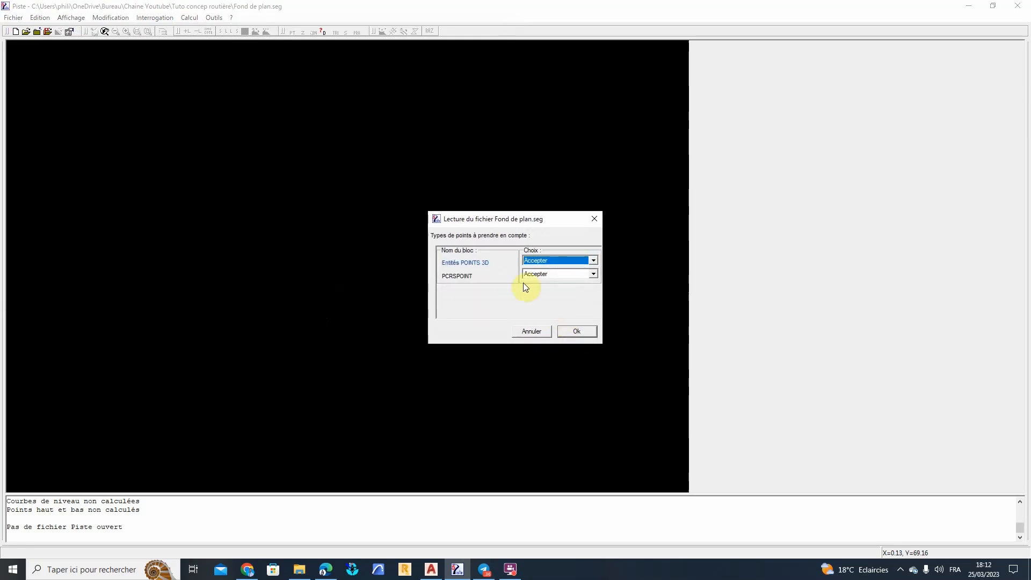
left_click(575, 332)
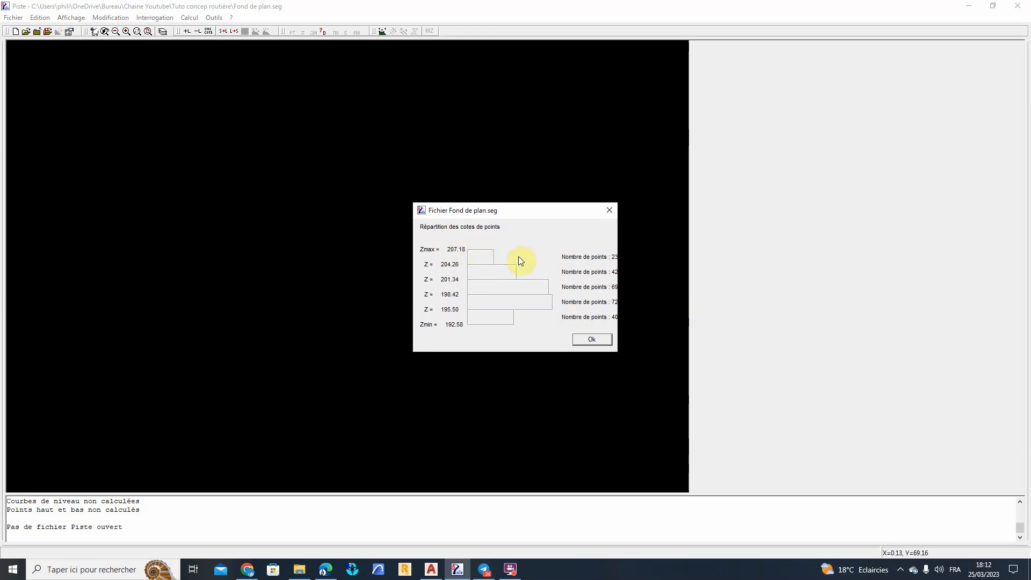
left_click(584, 339)
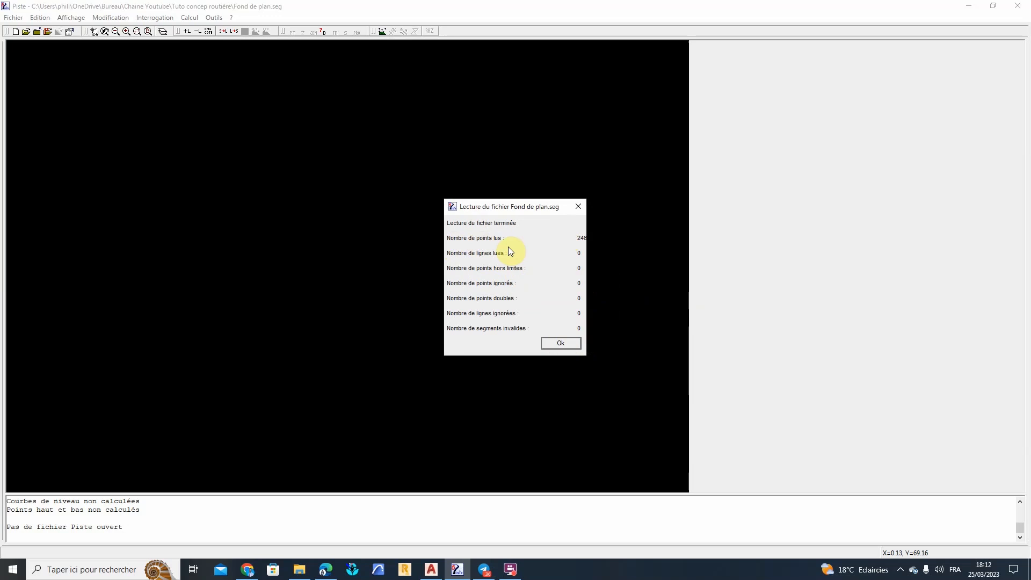
left_click(560, 343)
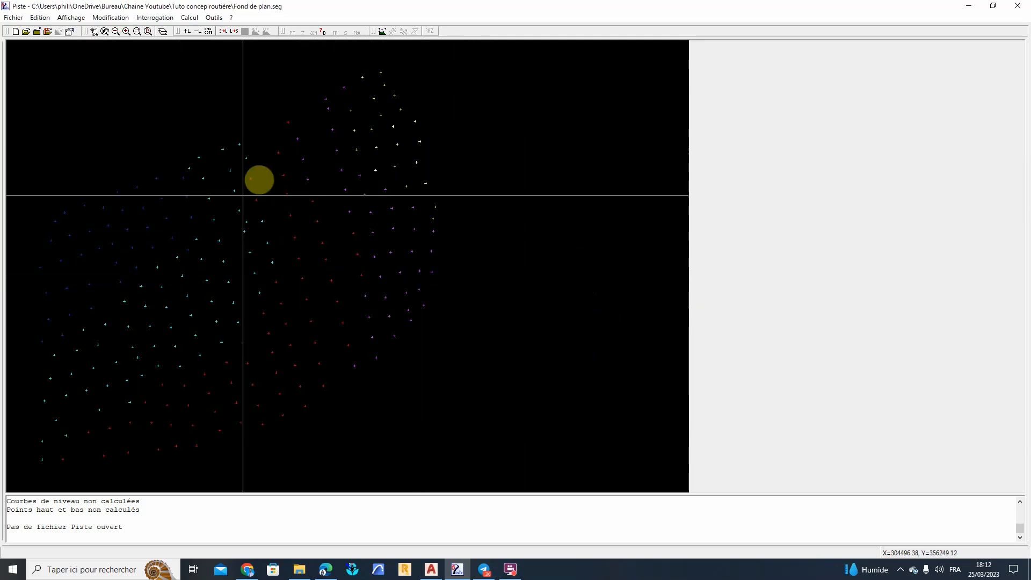
Step: Triangulate the imported survey points
left_click(192, 17)
left_click(203, 30)
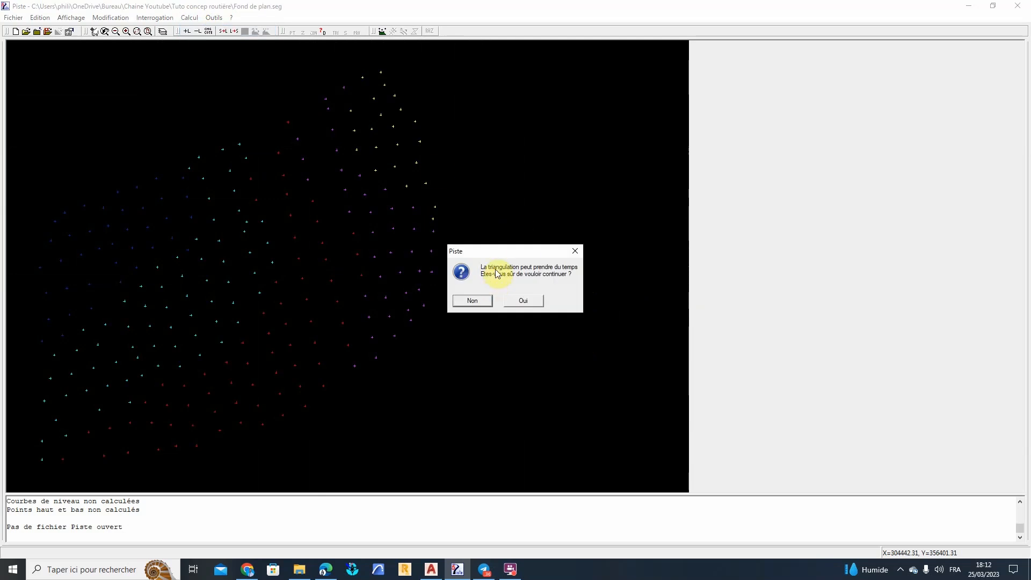
left_click(520, 302)
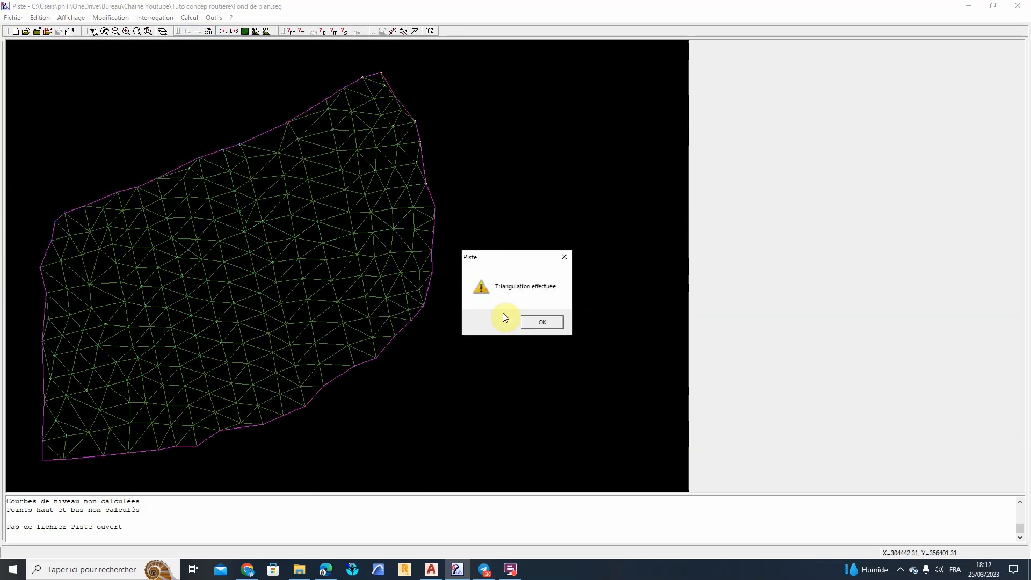
left_click(543, 320)
Step: Calculate the contour lines of the triangulated terrain with a step of 0.5
left_click(188, 17)
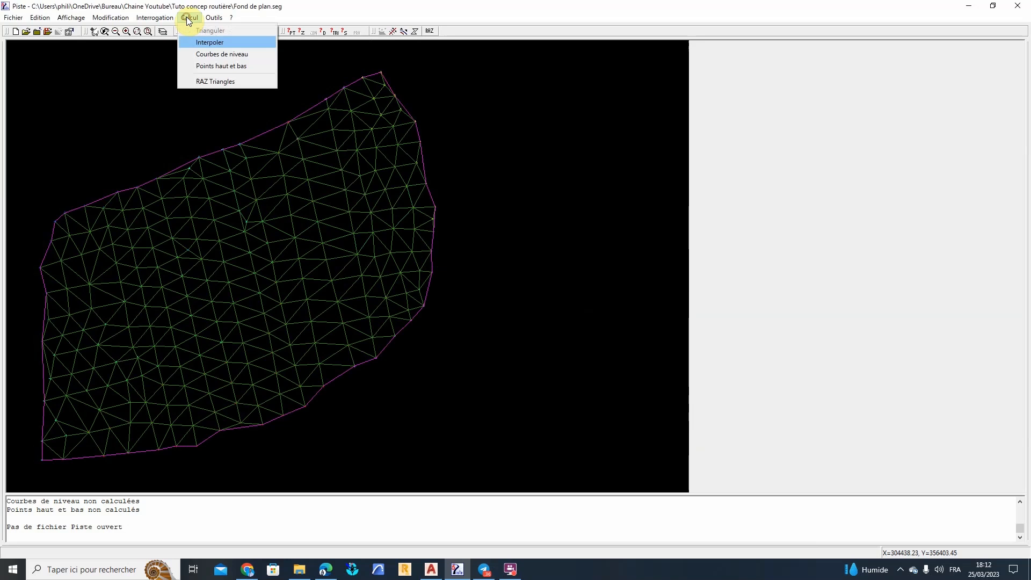
left_click(224, 54)
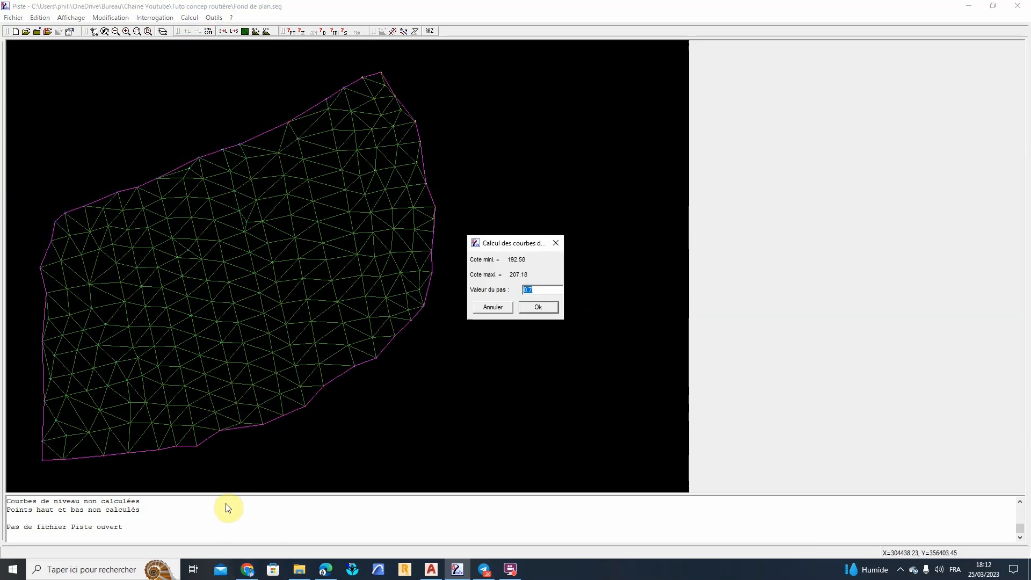
left_click(537, 290)
type("5")
left_click(537, 307)
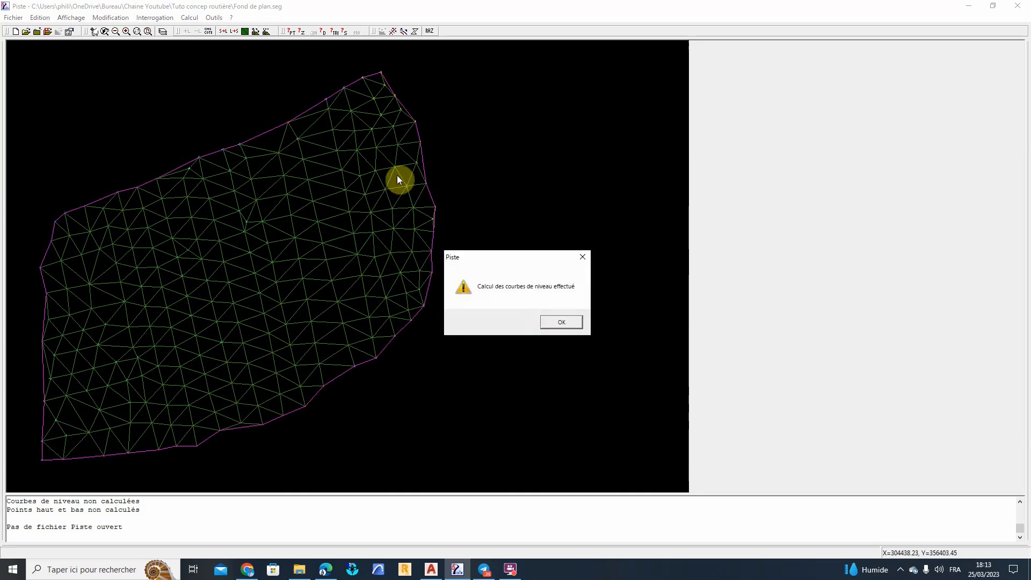
left_click(557, 325)
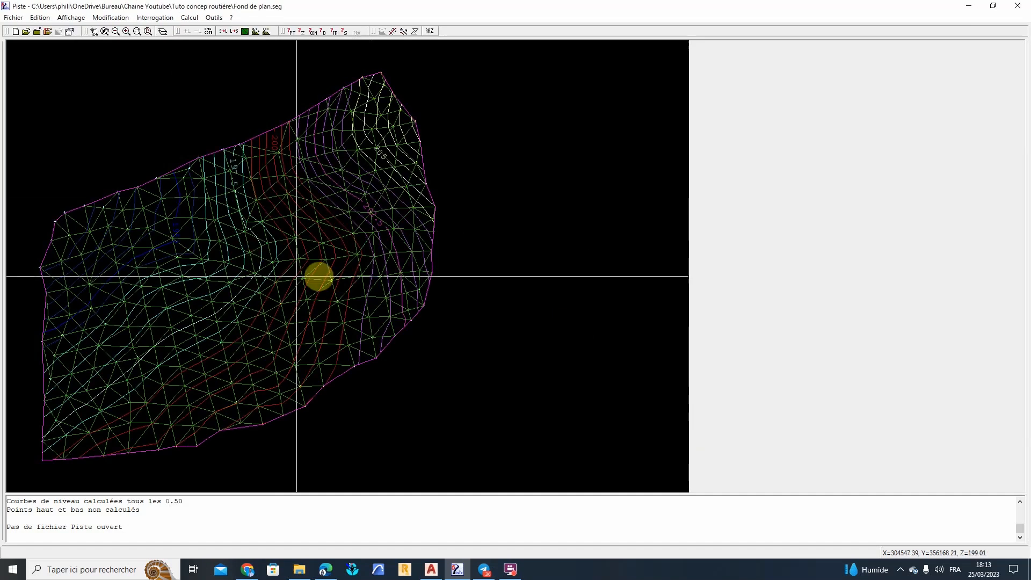
Step: Calculate the high and low points of the terrain
left_click(189, 17)
left_click(201, 65)
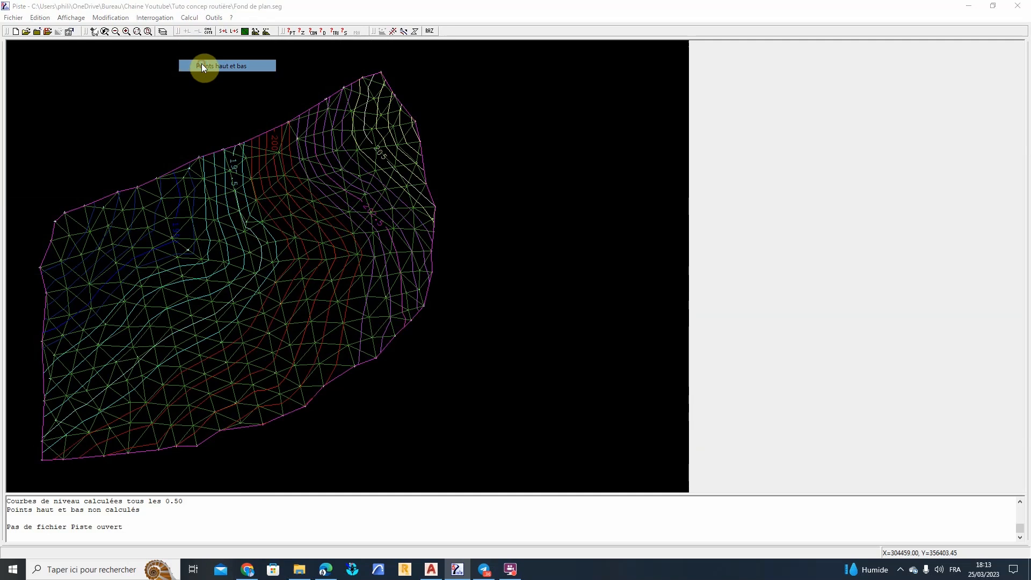
left_click(547, 320)
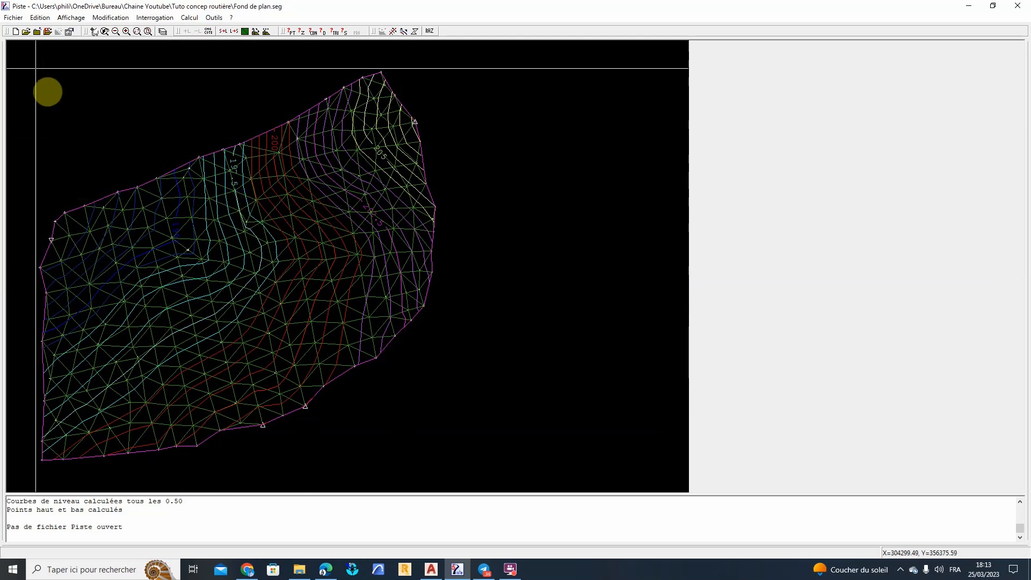
Step: Close the base plan and create a Conception Plane (.dap) file named "Tracé en plan" in the Tuto concep routière folder
left_click(12, 17)
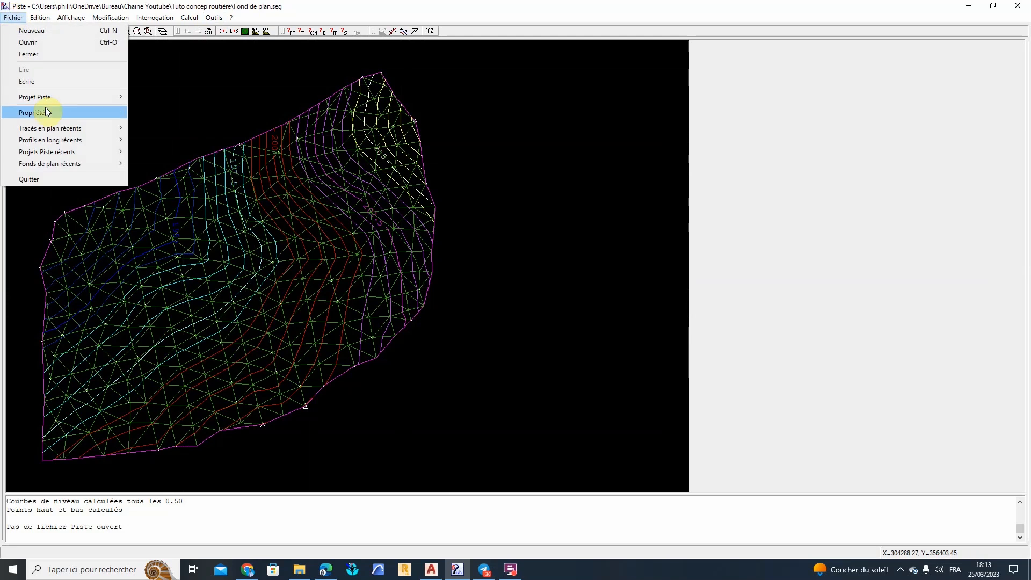
left_click(27, 56)
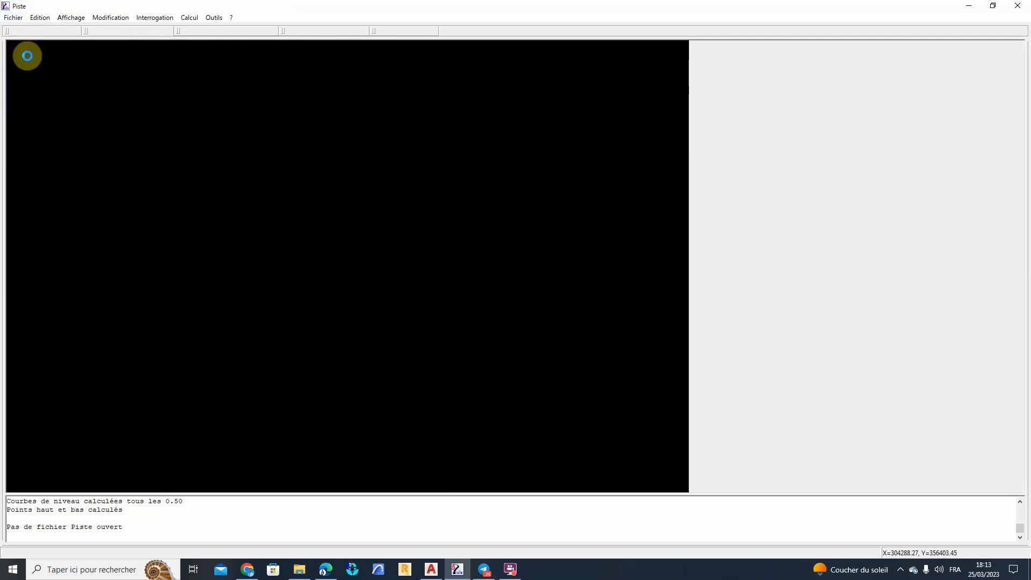
left_click(13, 18)
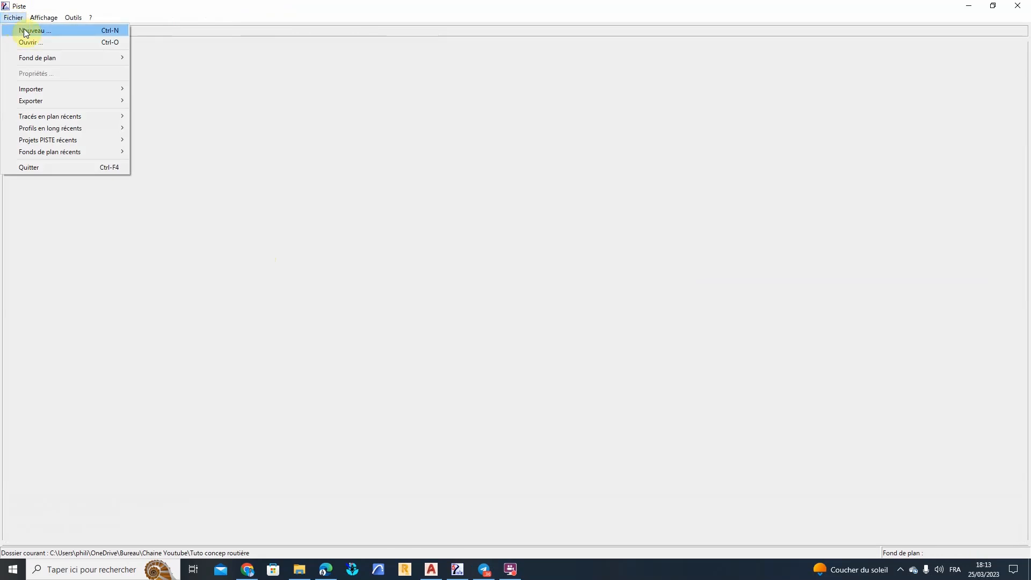
left_click(26, 31)
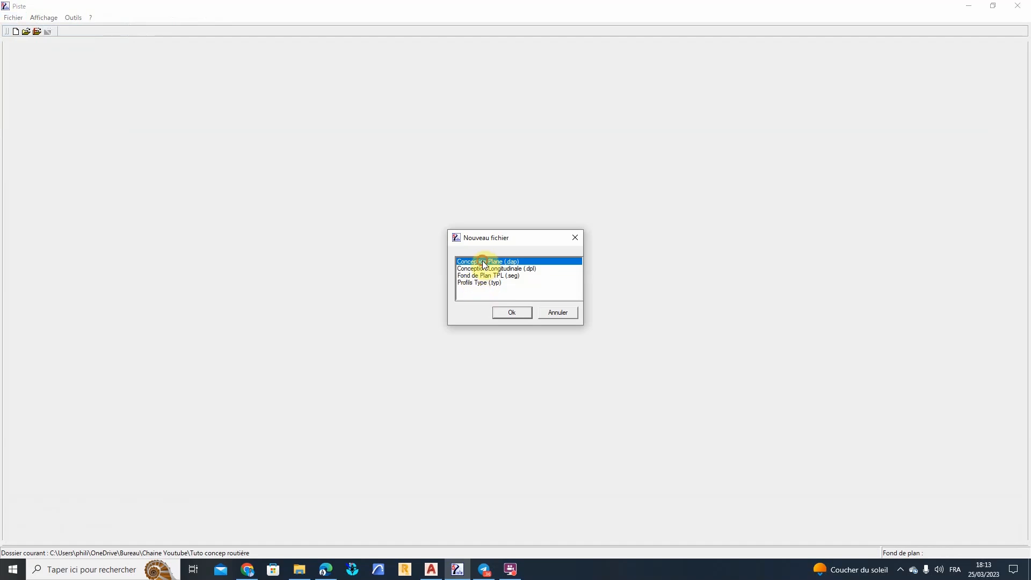
left_click(515, 311)
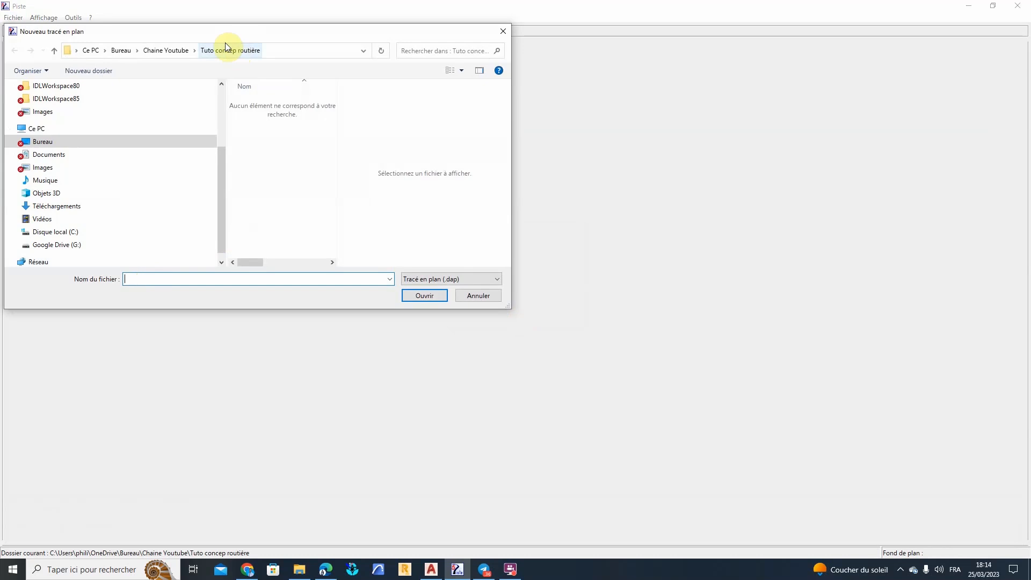
left_click(131, 281)
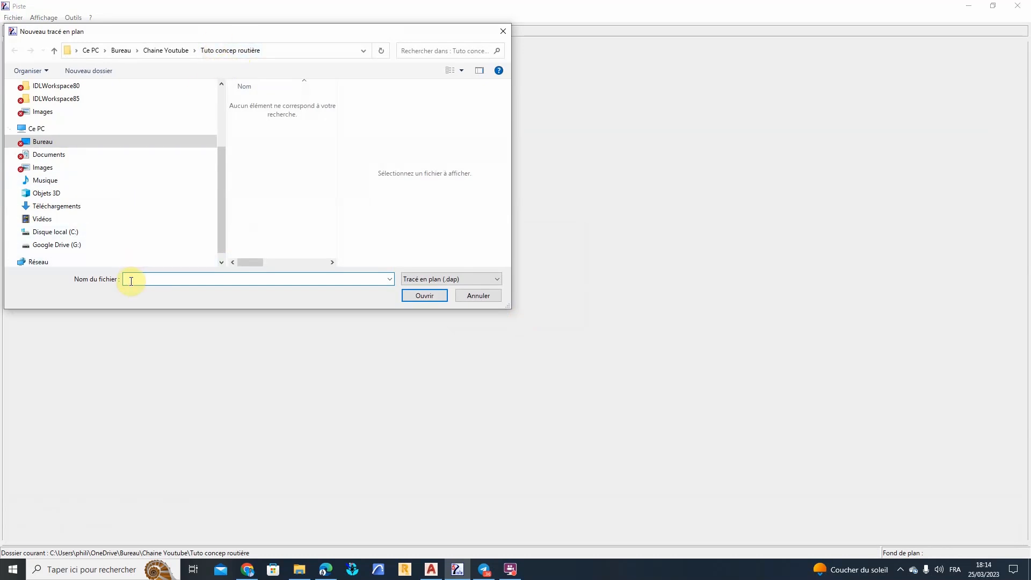
type("Co")
left_click(423, 297)
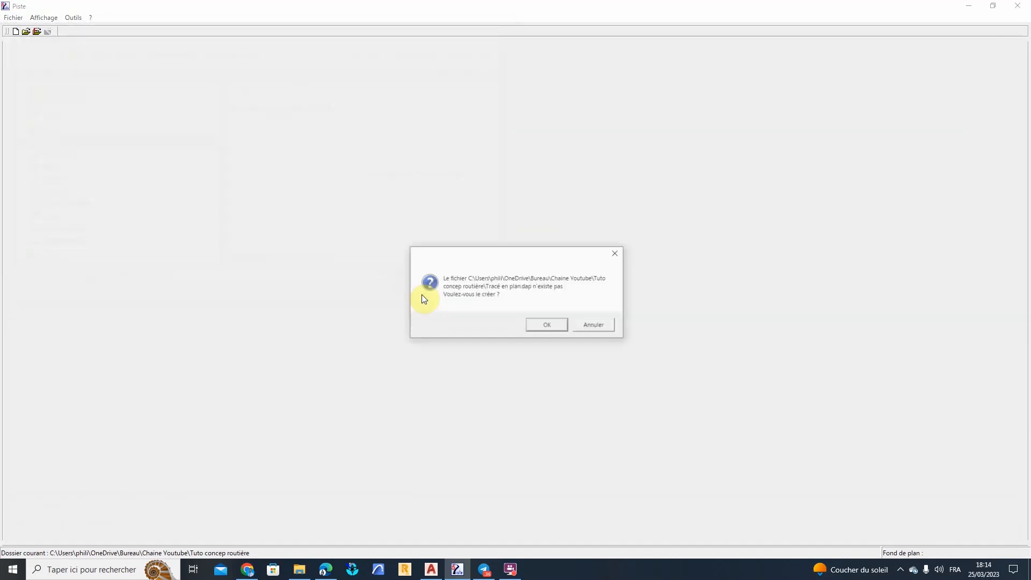
left_click(553, 327)
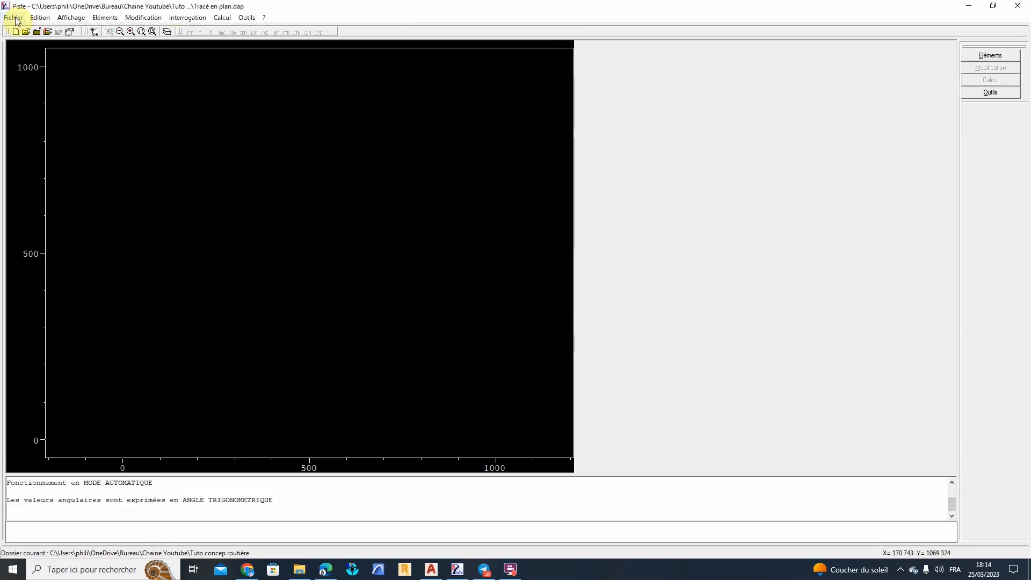
Step: Open the base plan file "Fond de plan" as the background of the horizontal alignment and bring the whole terrain into view
left_click(13, 18)
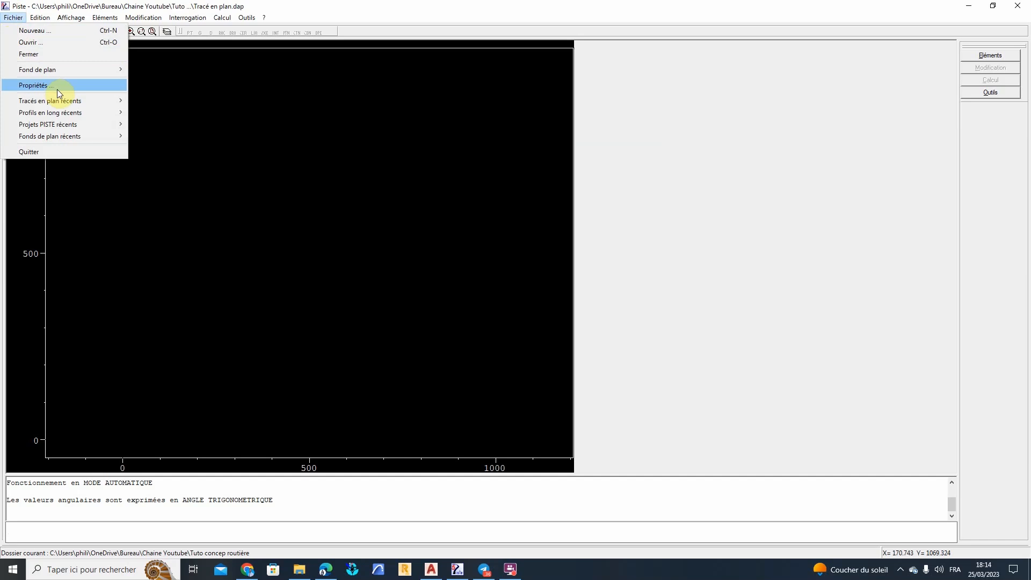
mouse_move(60, 72)
left_click(147, 68)
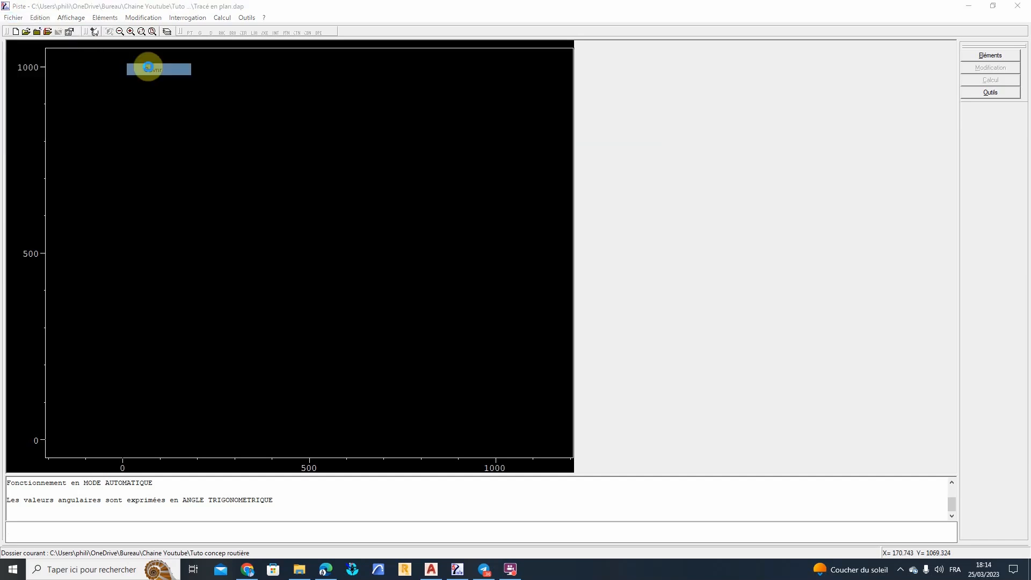
left_click(266, 104)
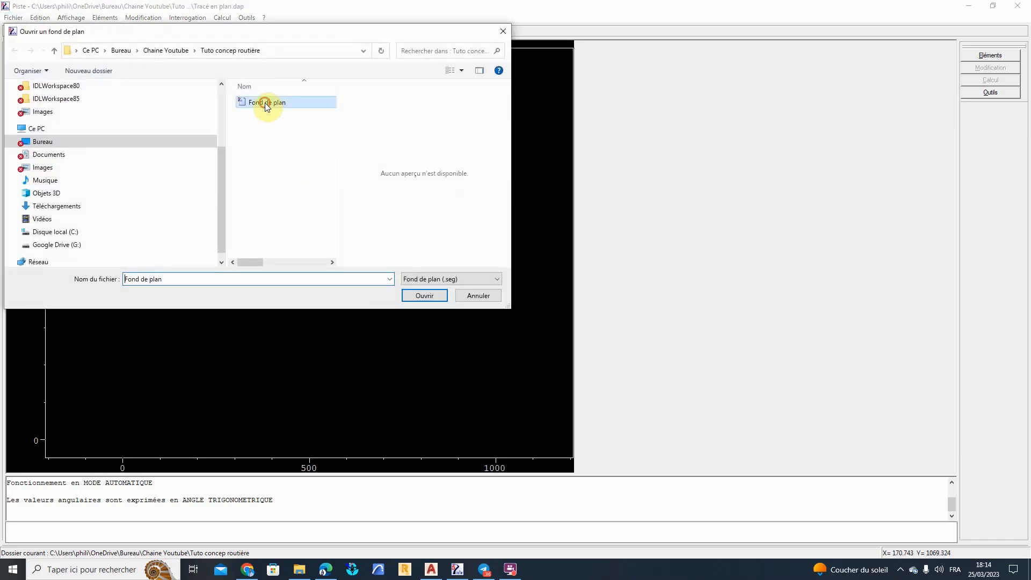
left_click(424, 295)
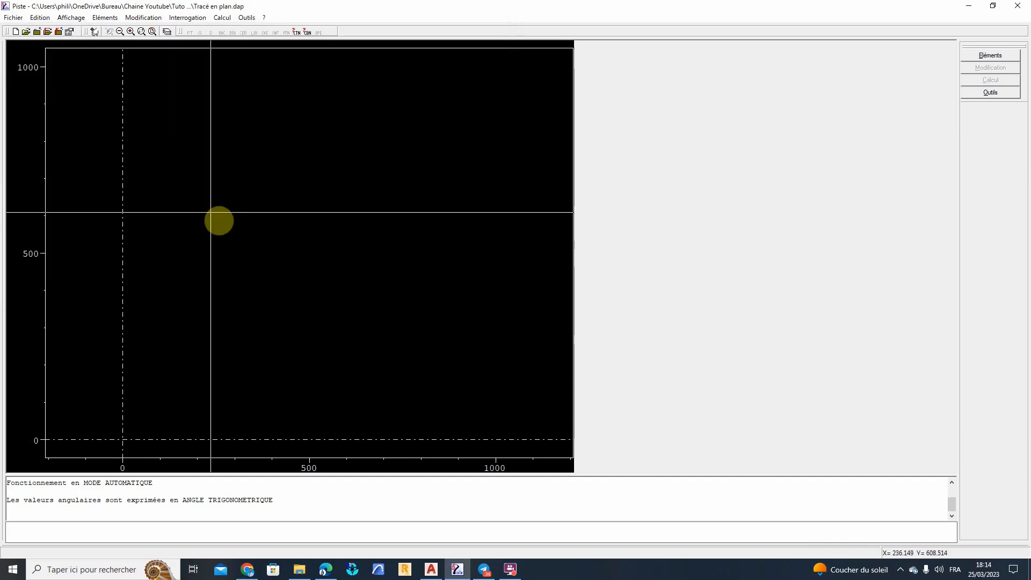
right_click(211, 212)
left_click(217, 183)
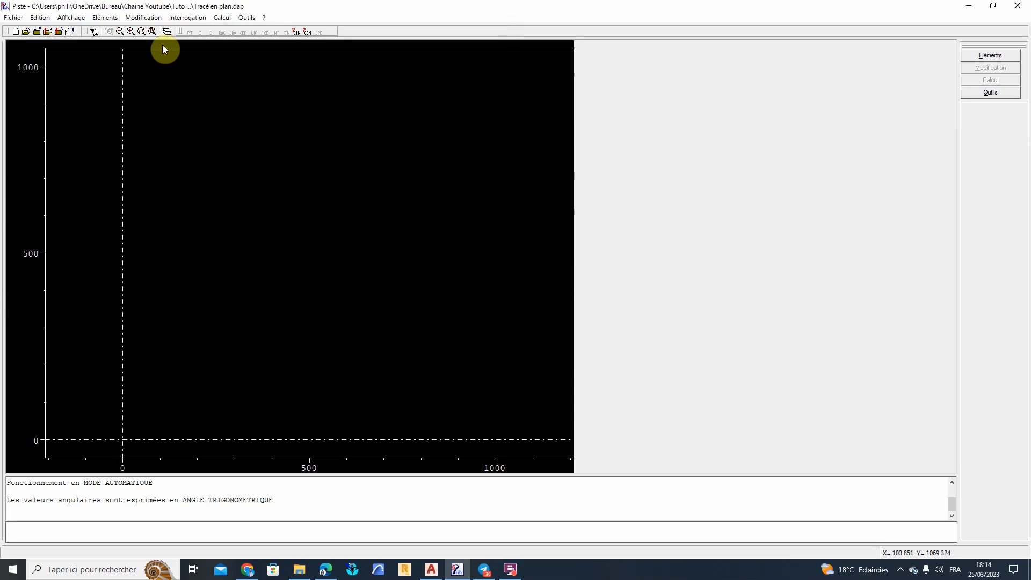
left_click(153, 32)
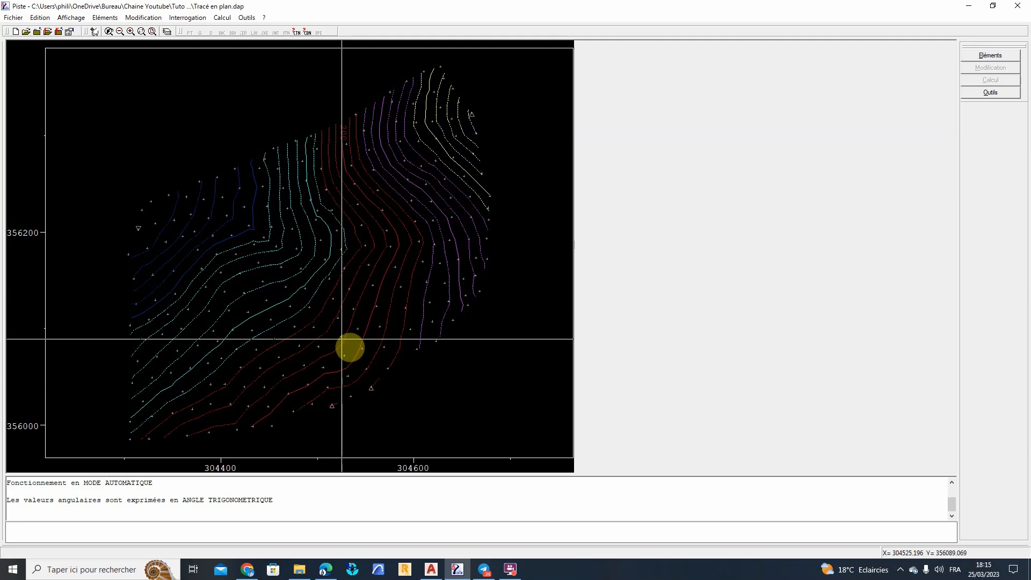
Step: Create point P1 graphically at the terrain's lower-left edge, at about X 304317, Y 356025
left_click(973, 56)
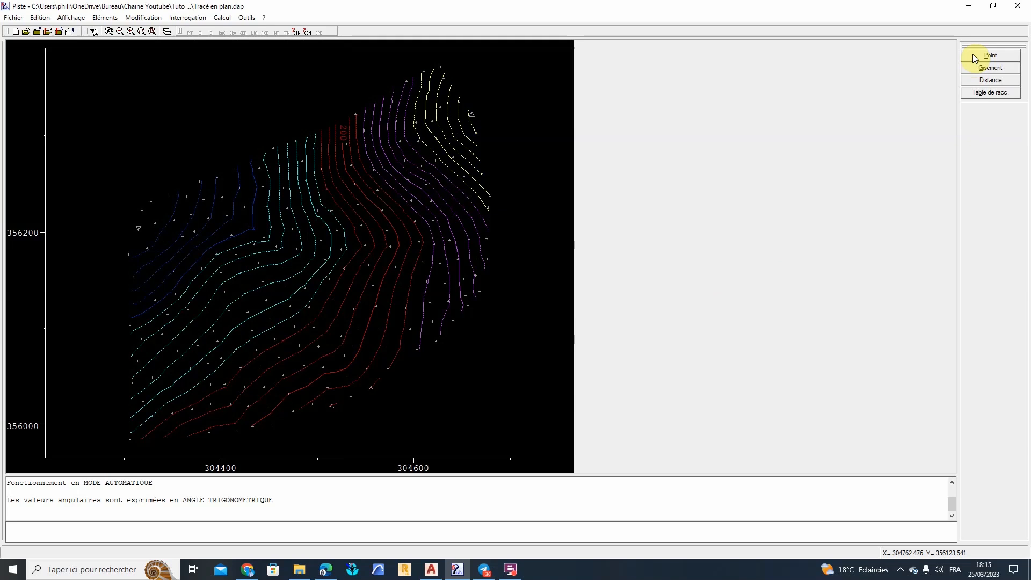
left_click(973, 56)
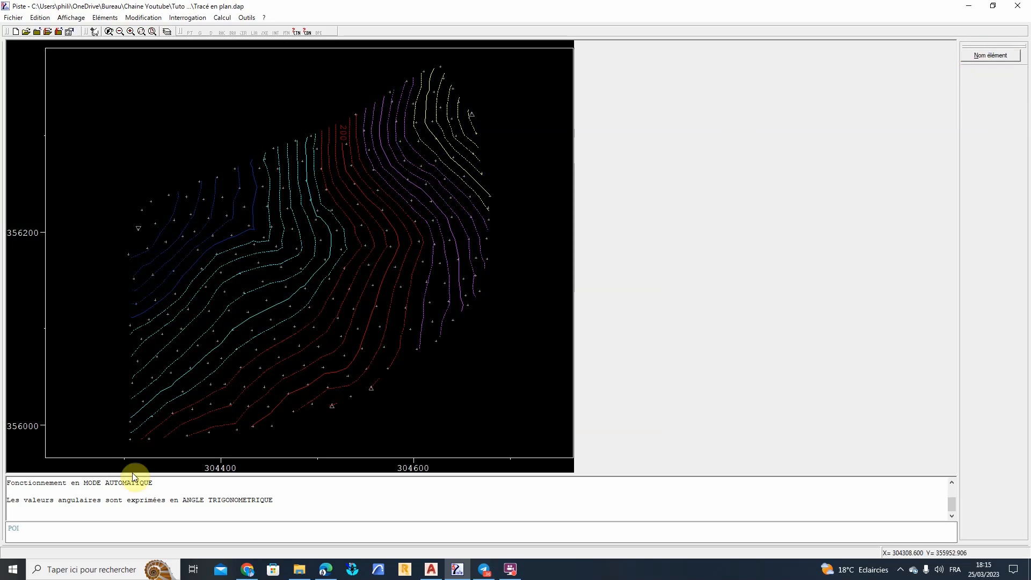
left_click(22, 529)
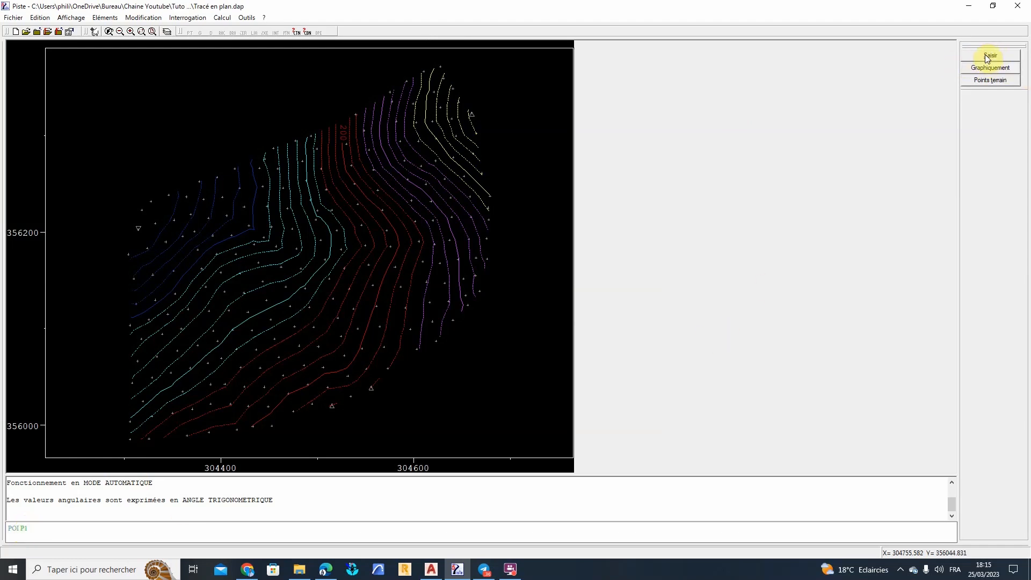
left_click(982, 68)
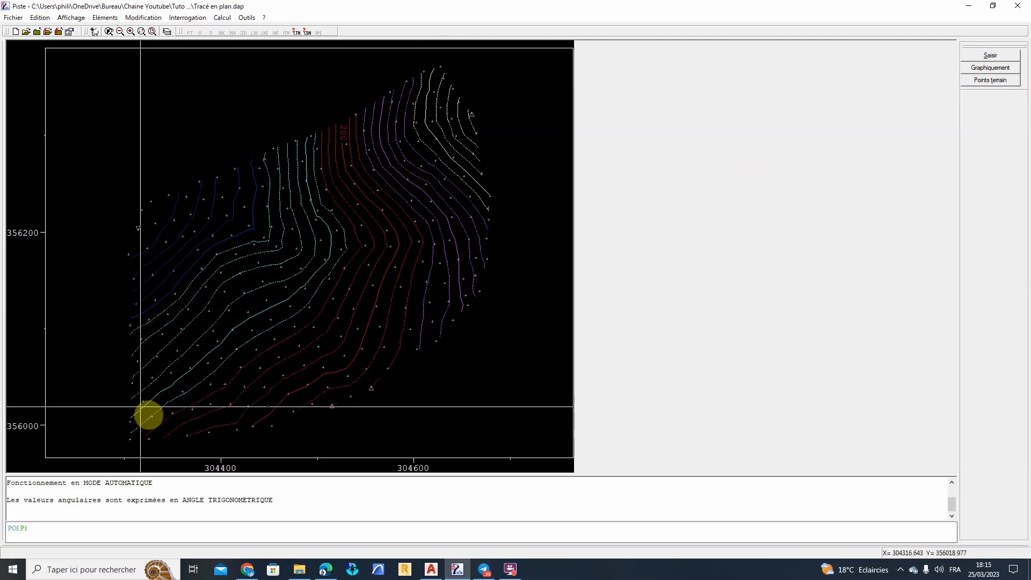
left_click(142, 401)
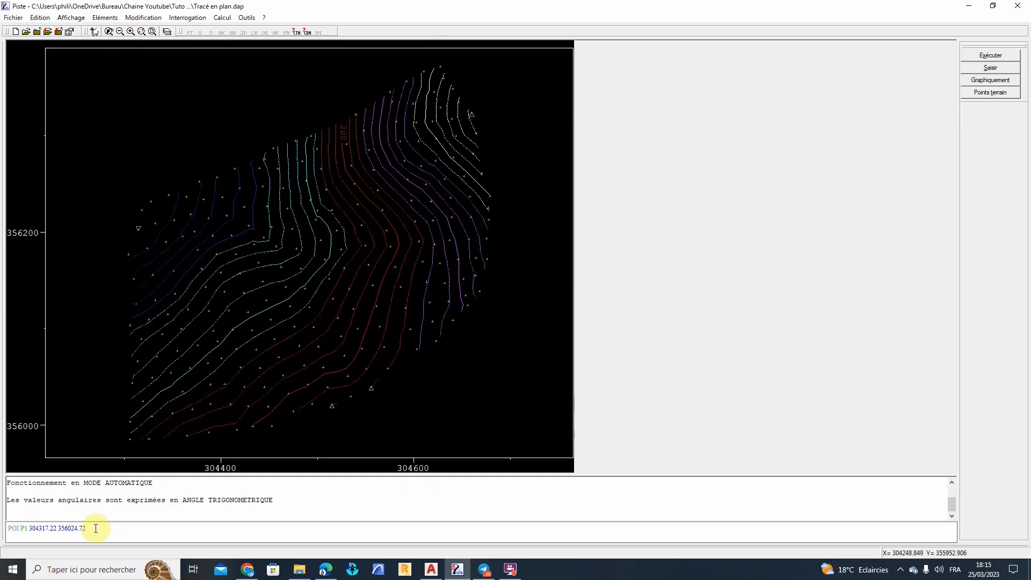
key("Return")
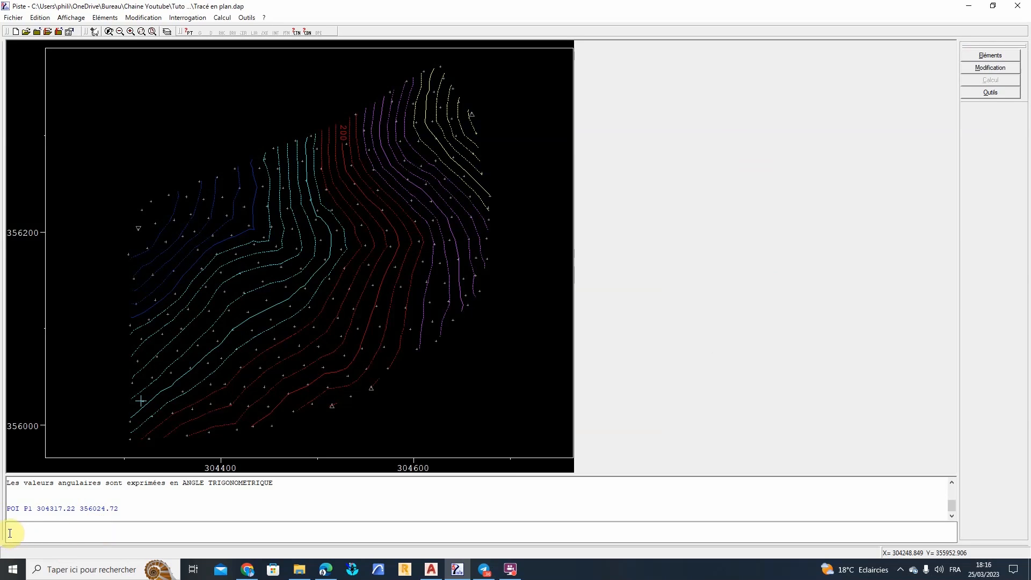
Step: Create point P2 graphically in the lower middle of the terrain, at about X 304509, Y 356072
left_click(1003, 57)
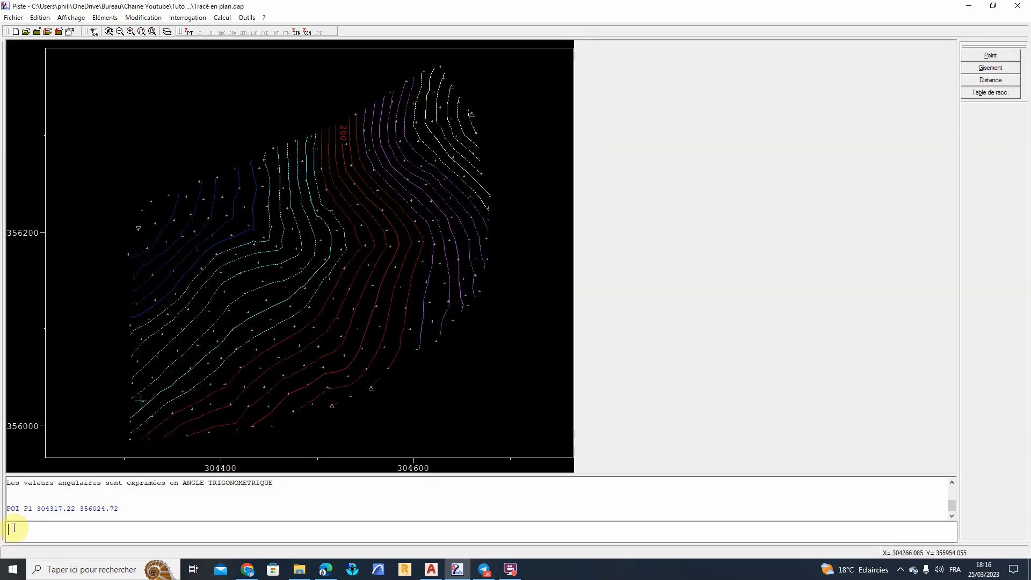
type("POI")
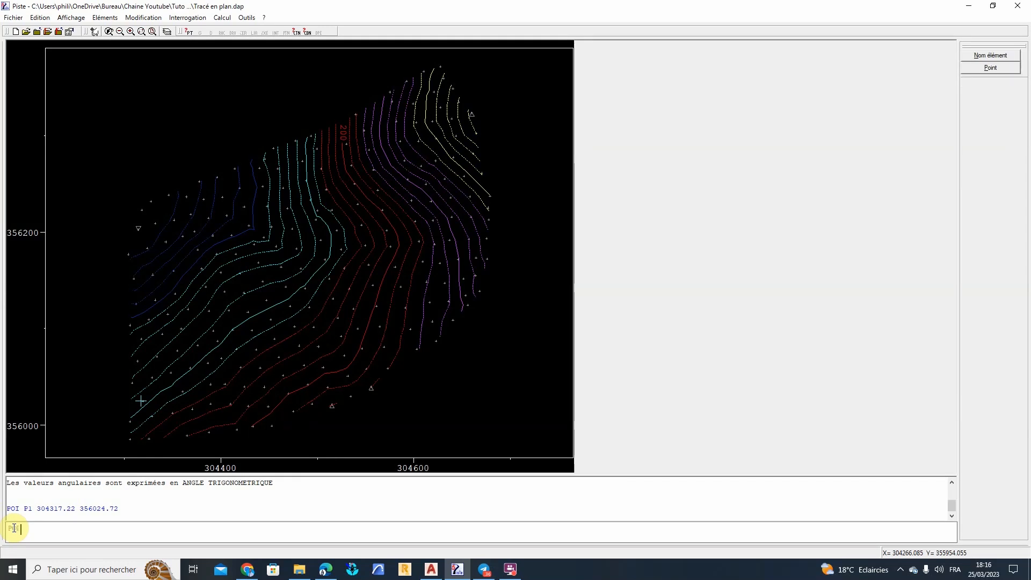
type(" P2")
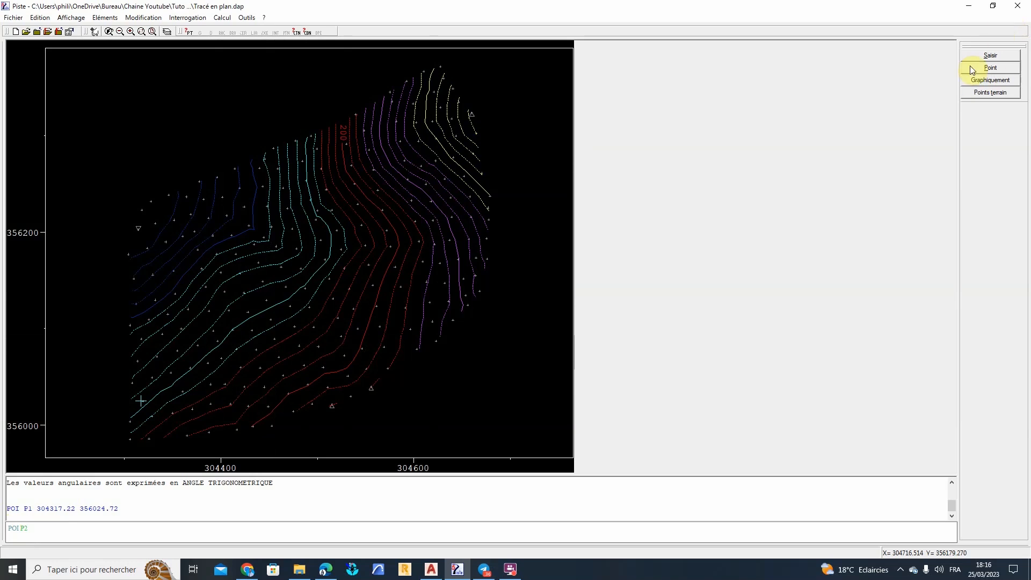
left_click(967, 80)
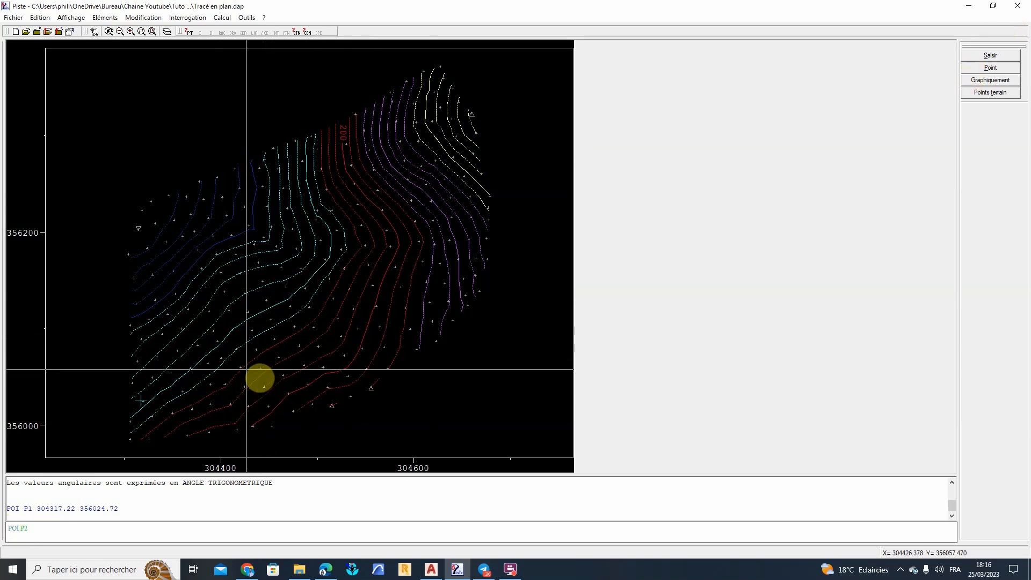
left_click(327, 356)
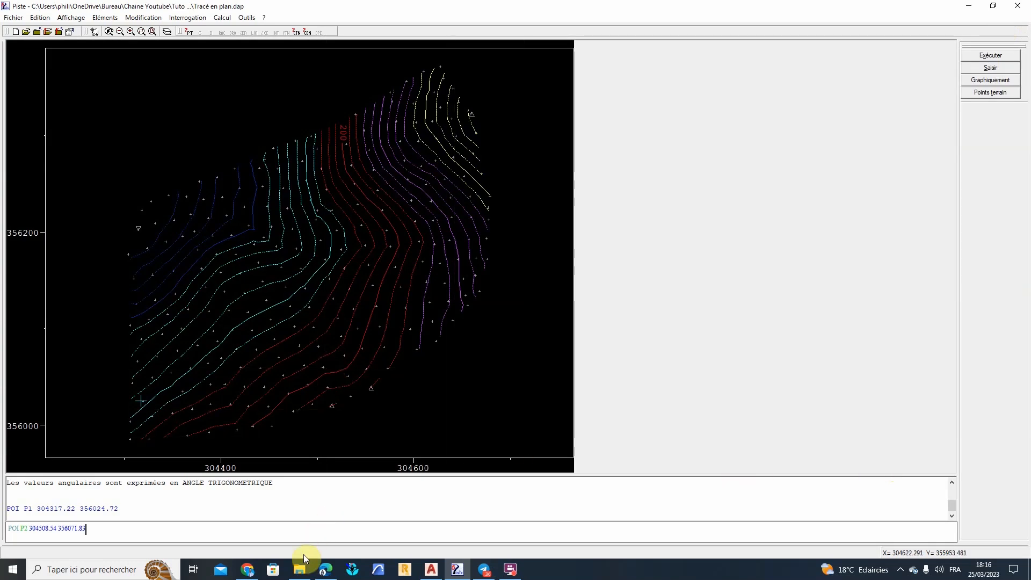
key("Return")
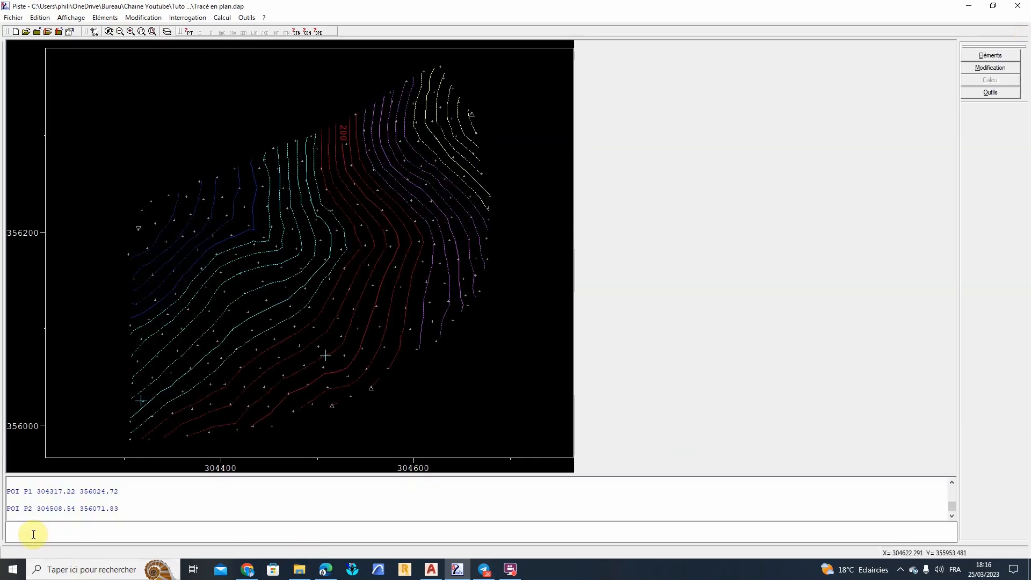
Step: Create point P3 graphically in the upper middle of the terrain, at about X 304523, Y 356249
type("POI")
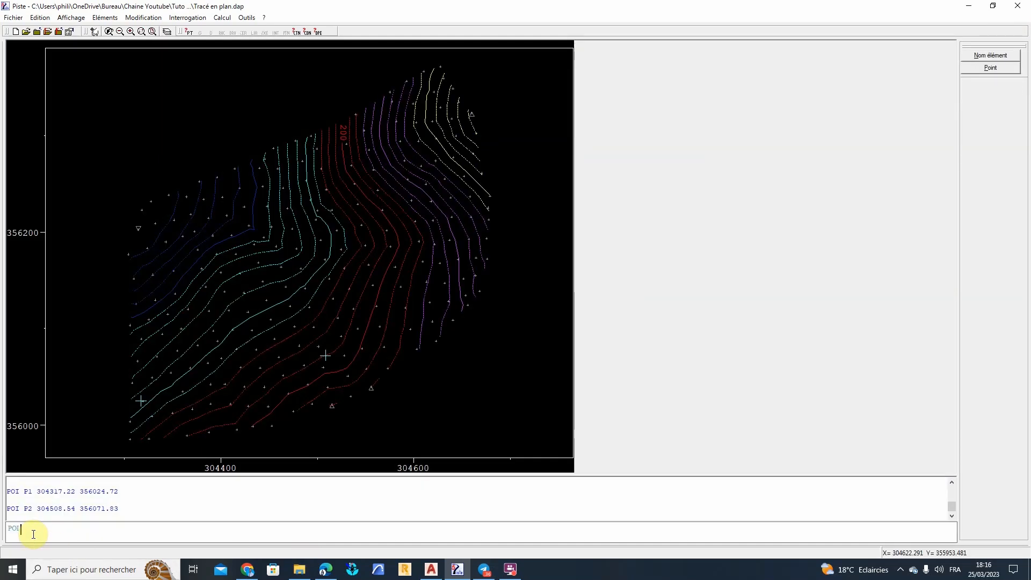
type(" P2")
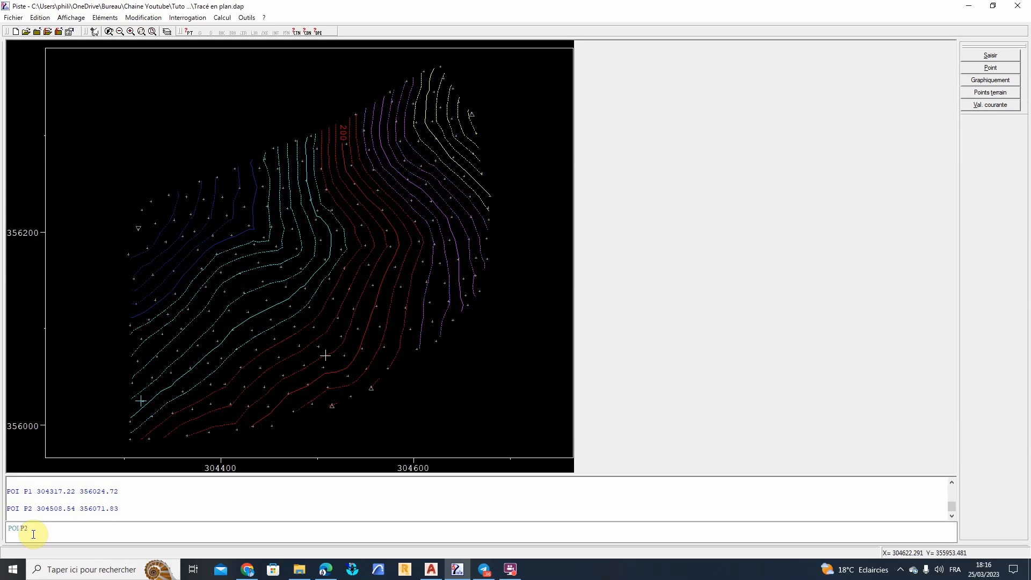
key("BackSpace")
type("3")
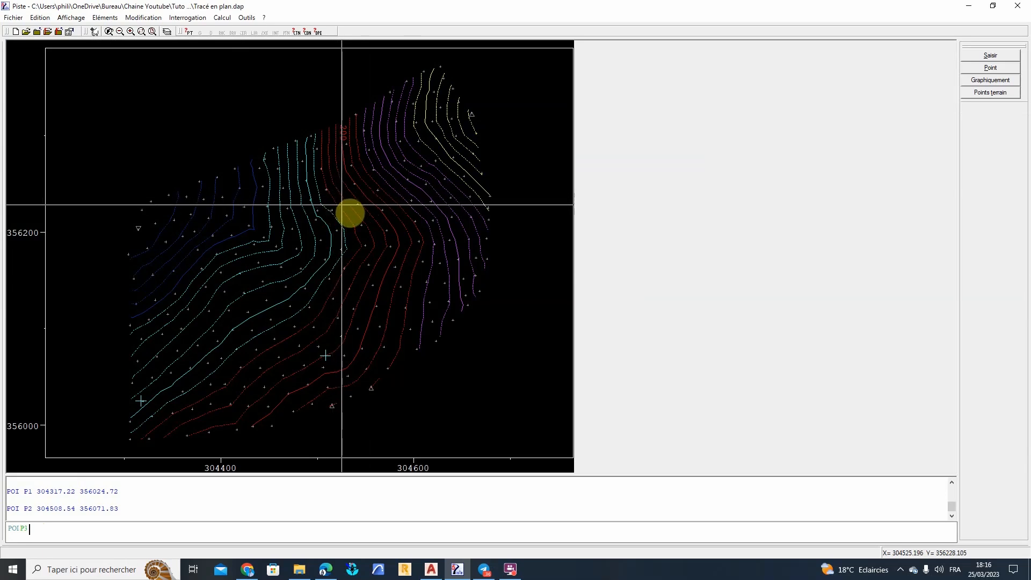
left_click(341, 206)
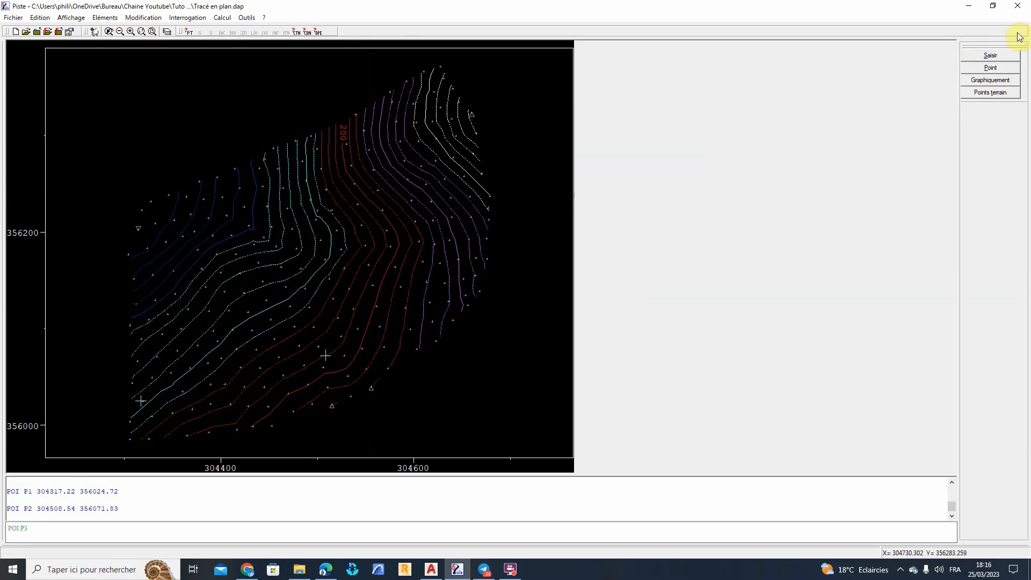
left_click(991, 80)
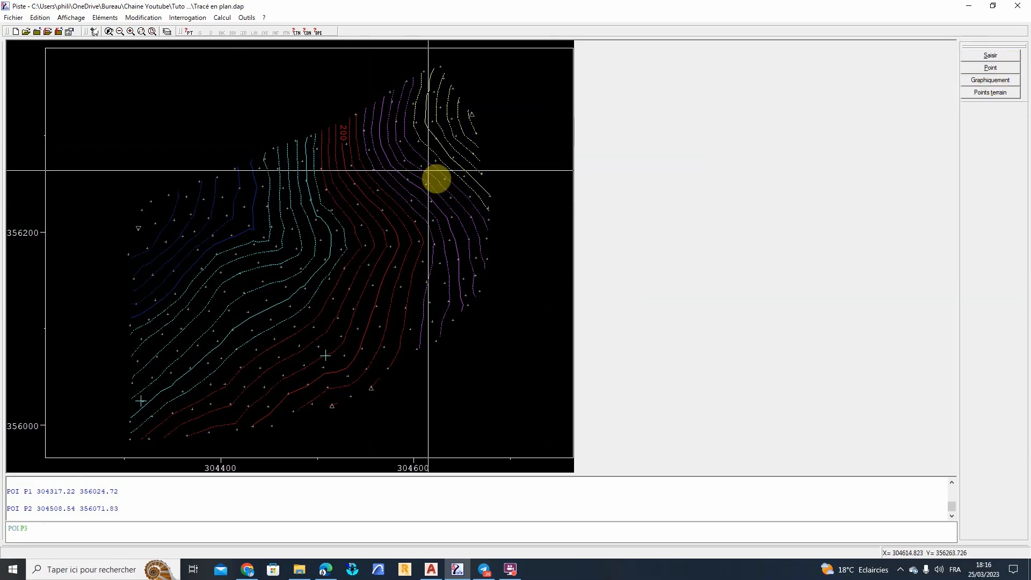
left_click(339, 185)
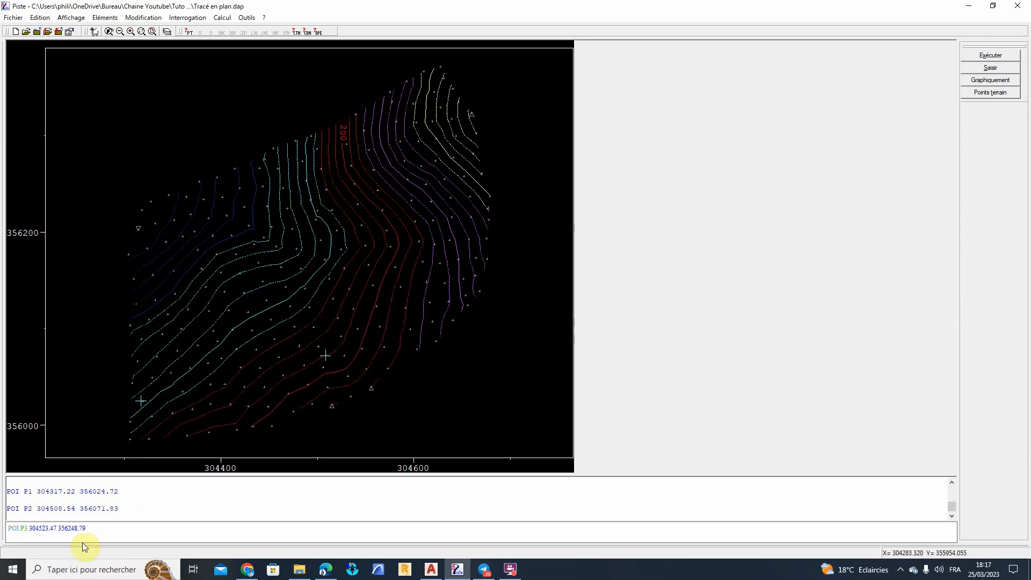
key("Return")
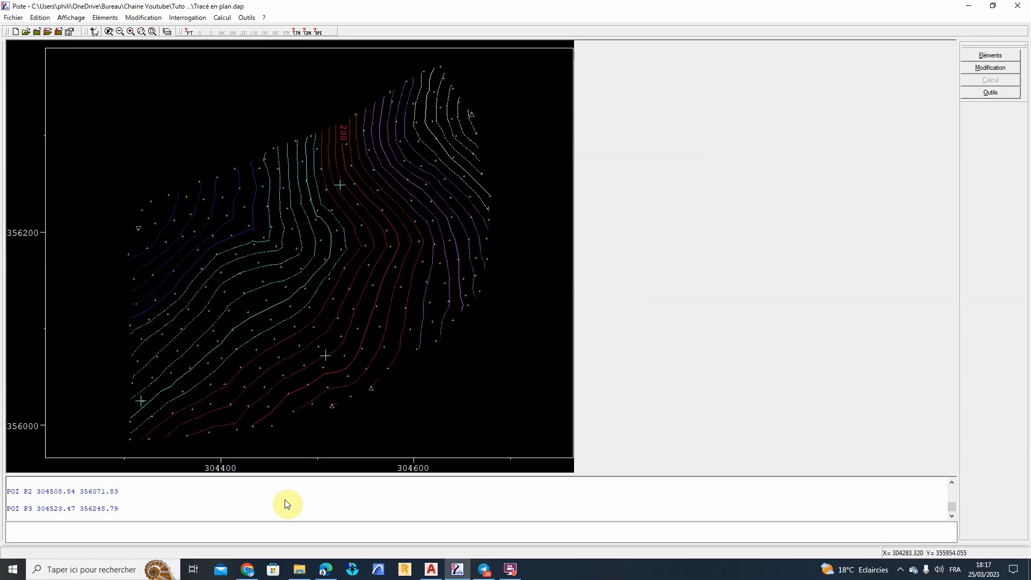
Step: Create point P4 graphically near the terrain's upper-right end, at about X 304630, Y 356360
type("DRO")
type("POI")
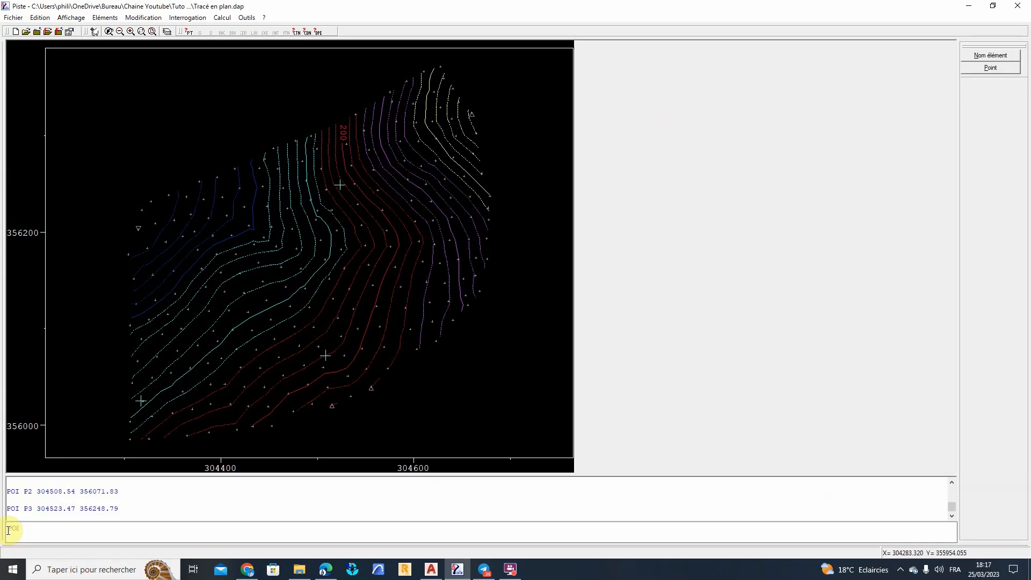
type(" P4")
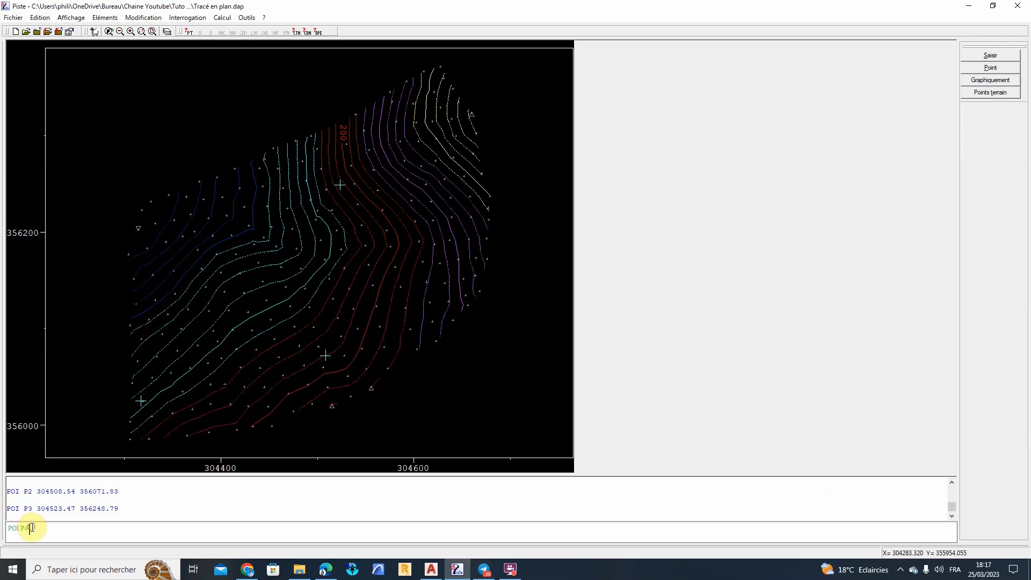
key("BackSpace")
key("BackSpace")
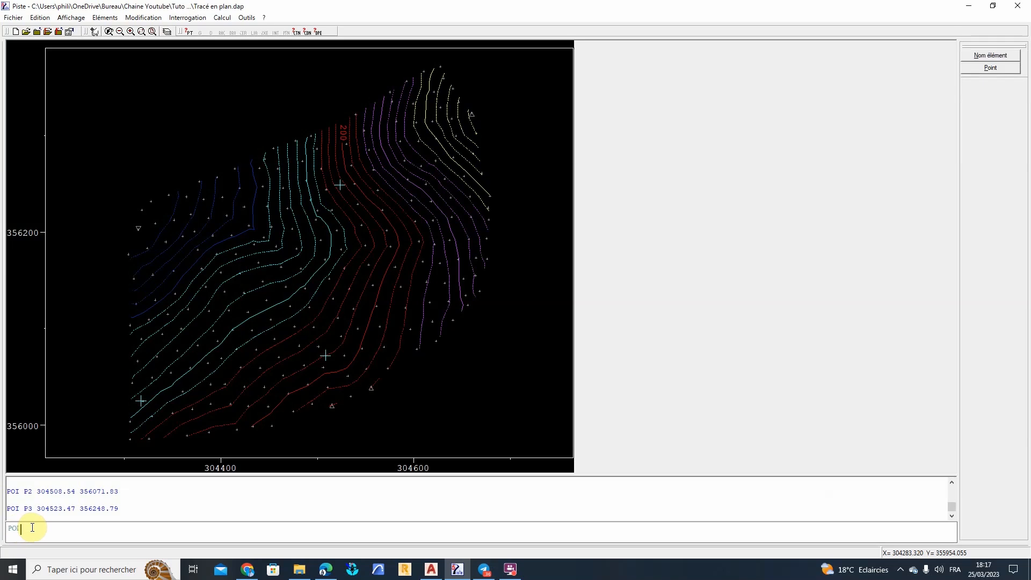
type("P4")
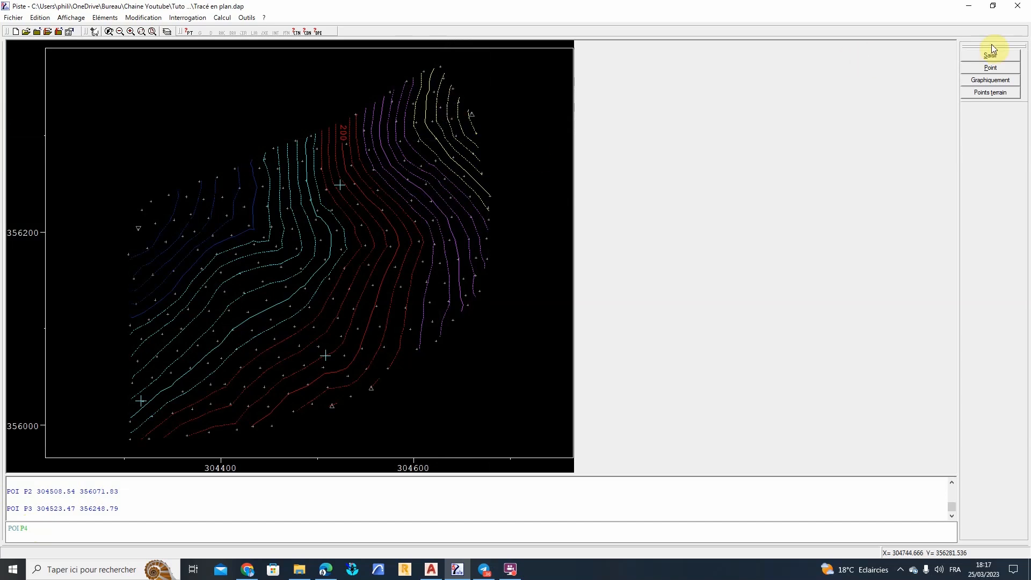
left_click(972, 79)
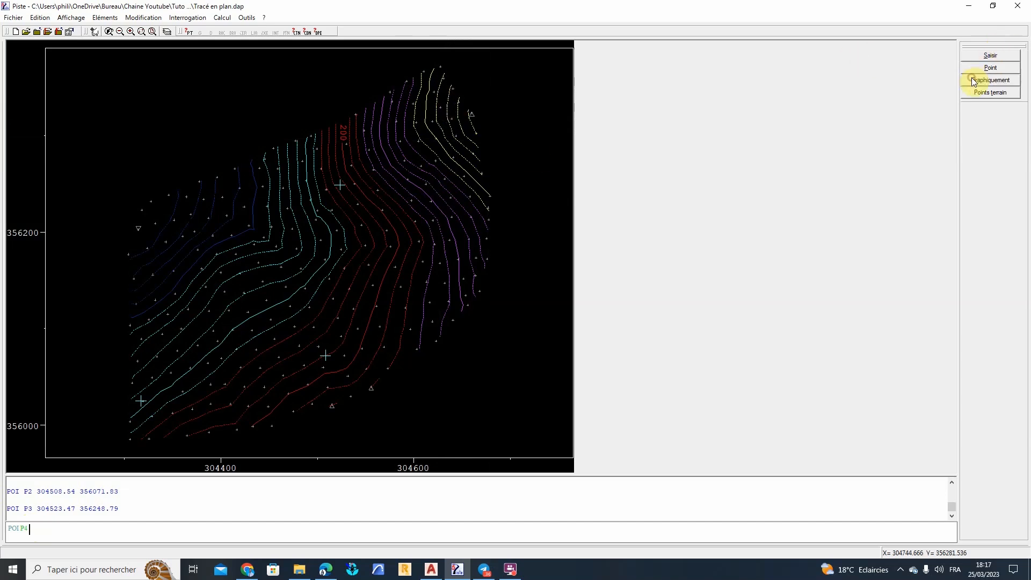
left_click(444, 78)
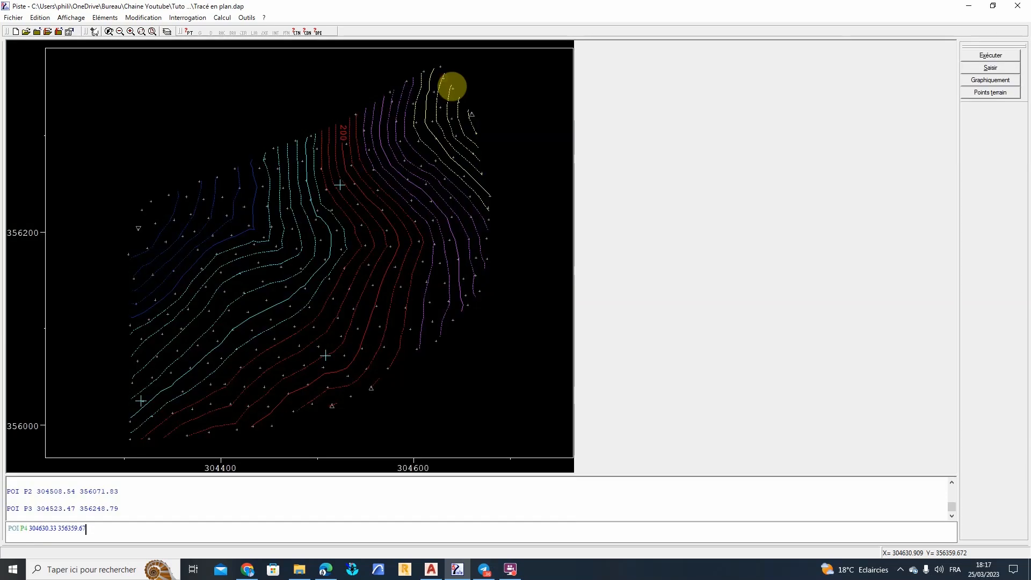
key("Return")
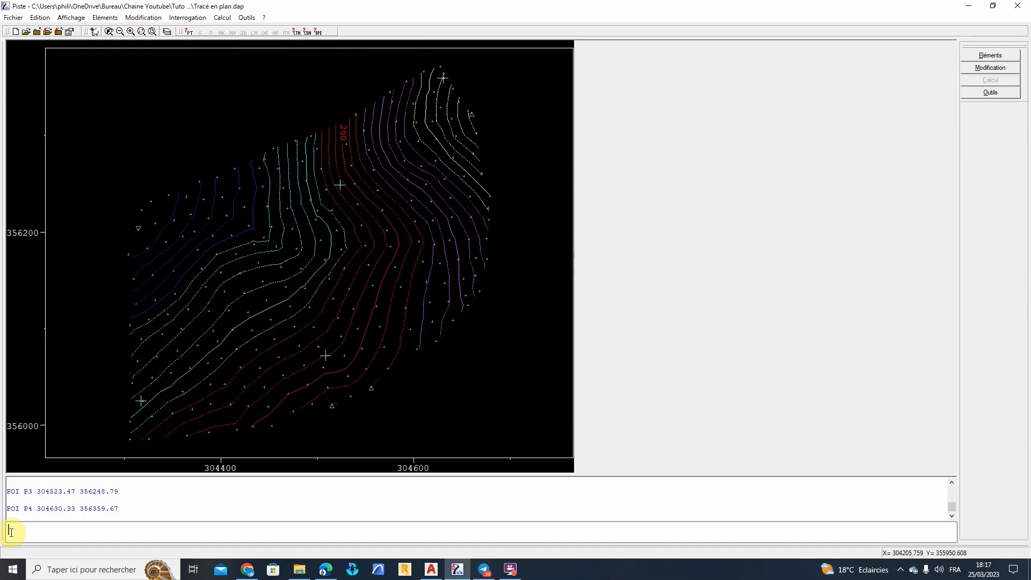
Step: Create straight line D1 through points P1 and P2
left_click(986, 56)
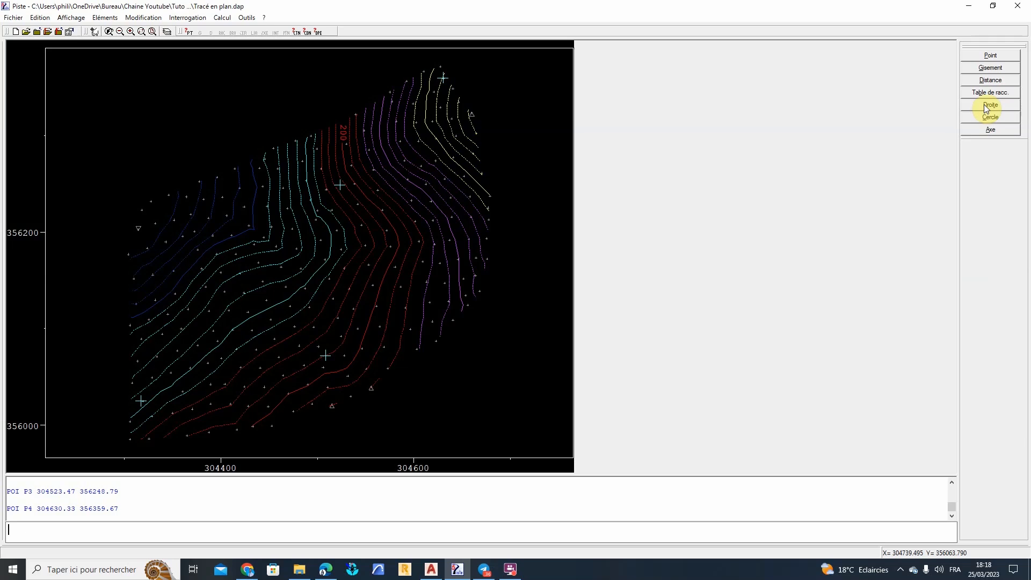
left_click(984, 104)
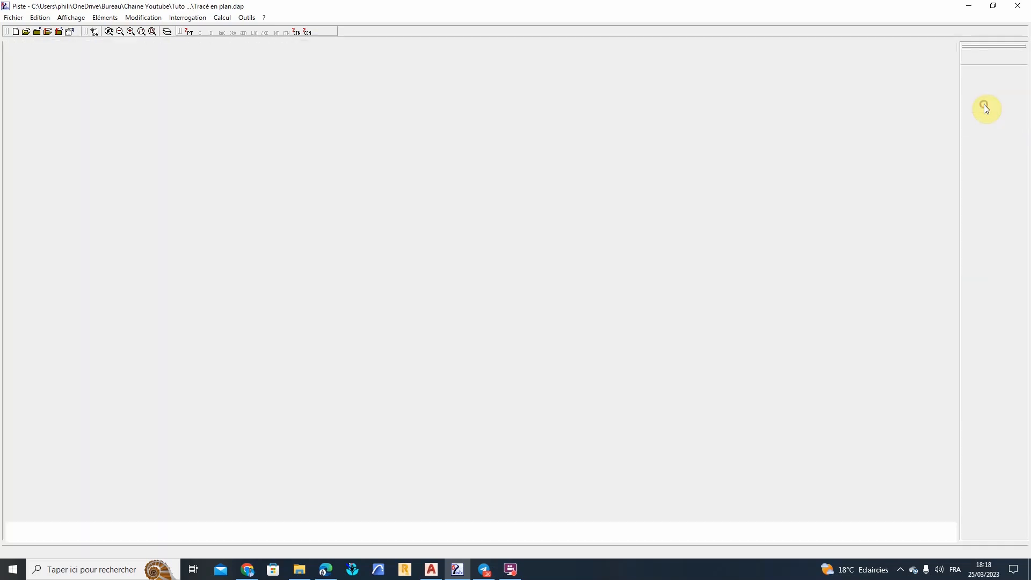
left_click(32, 532)
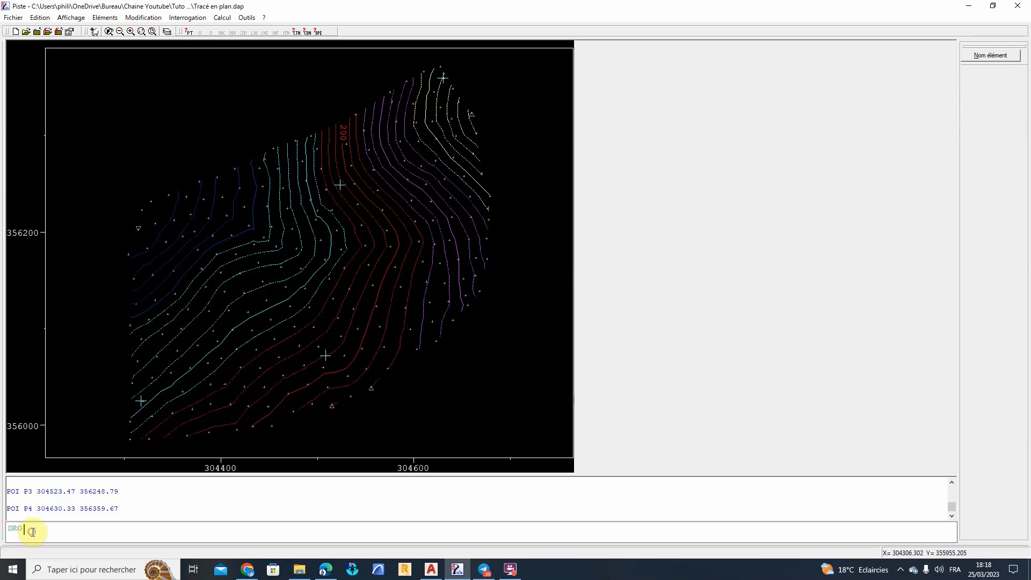
type("D1")
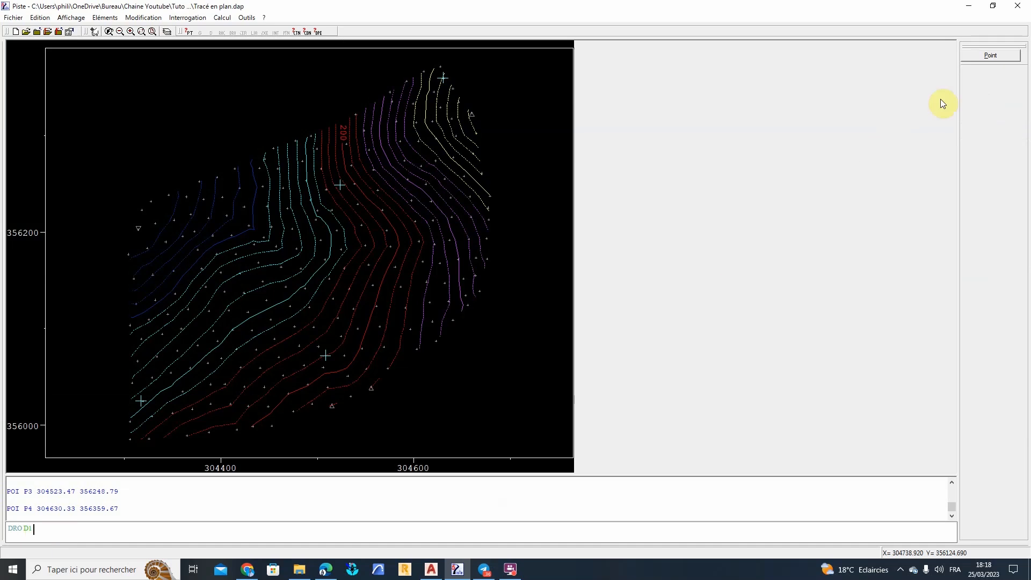
left_click(979, 56)
left_click(43, 530)
type("P1 P2")
key("BackSpace")
key("BackSpace")
left_click(975, 56)
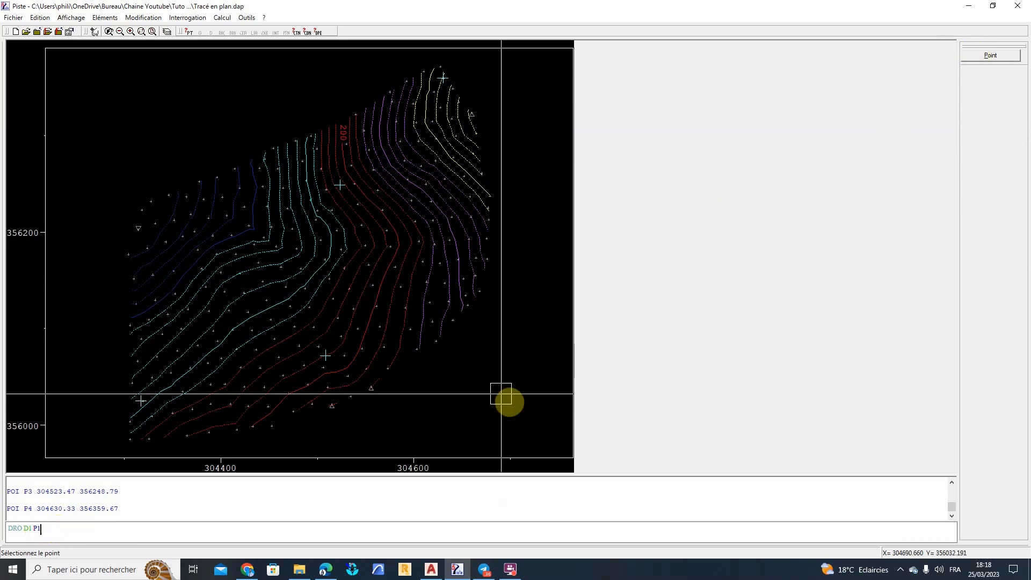
left_click(379, 424)
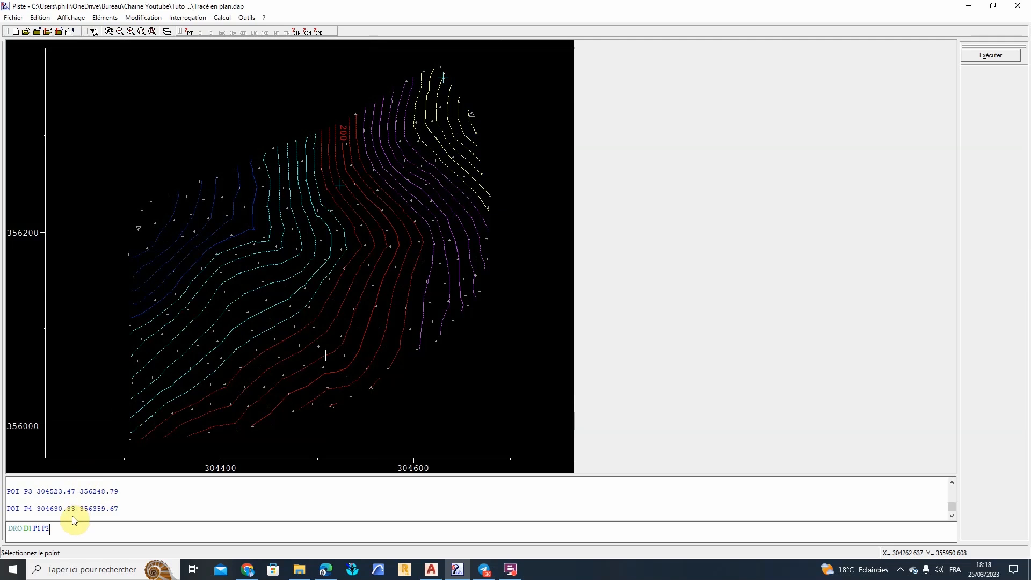
key("Return")
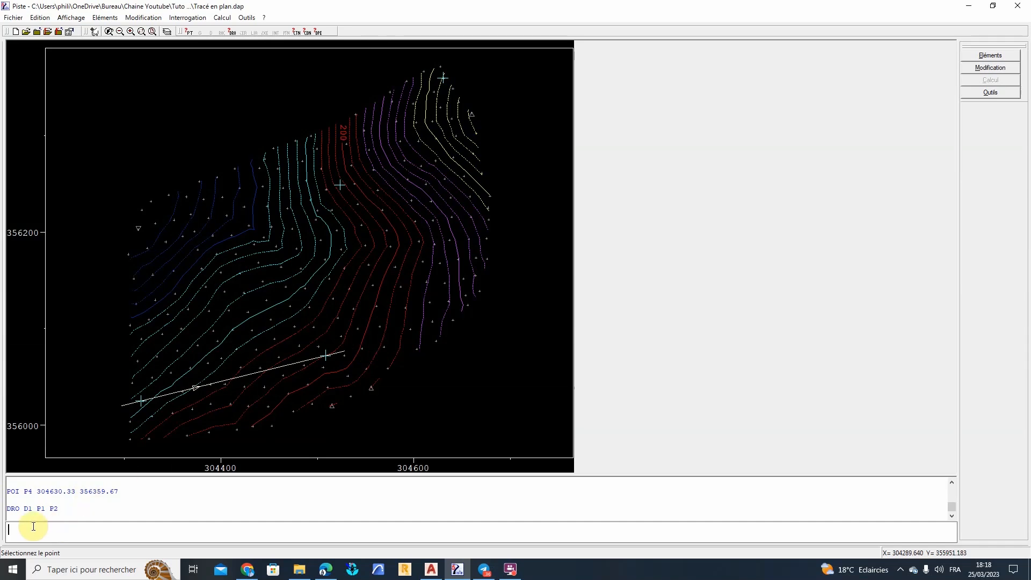
Step: Create straight line D2 through points P2 and P3
type("fin")
key("Return")
type("DR")
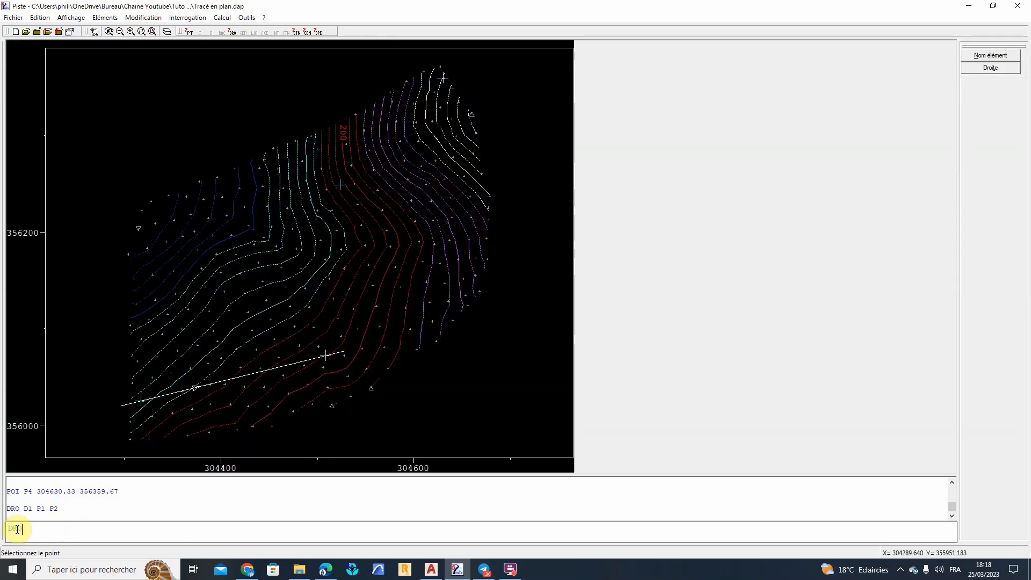
type("O D1")
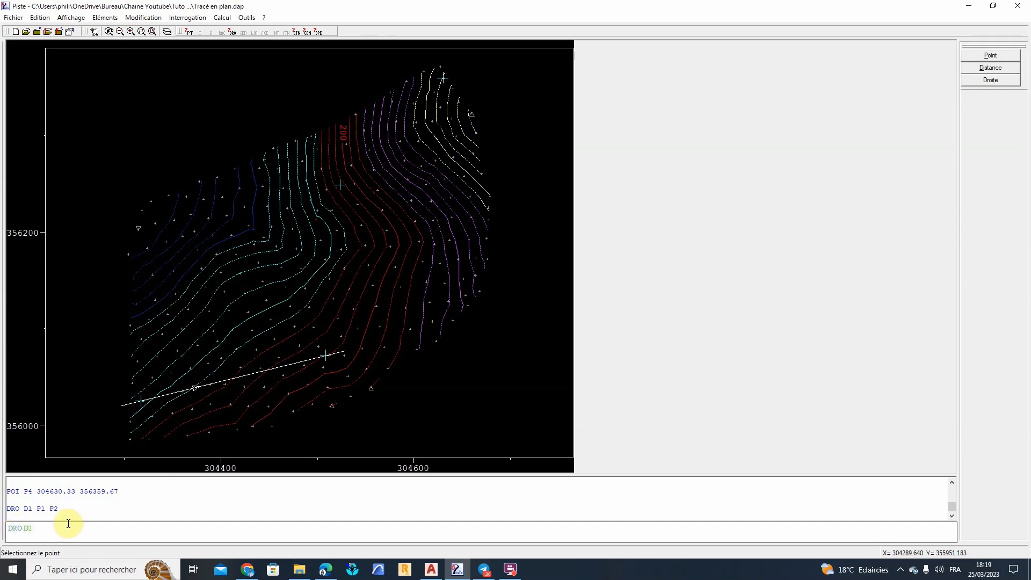
type("P2")
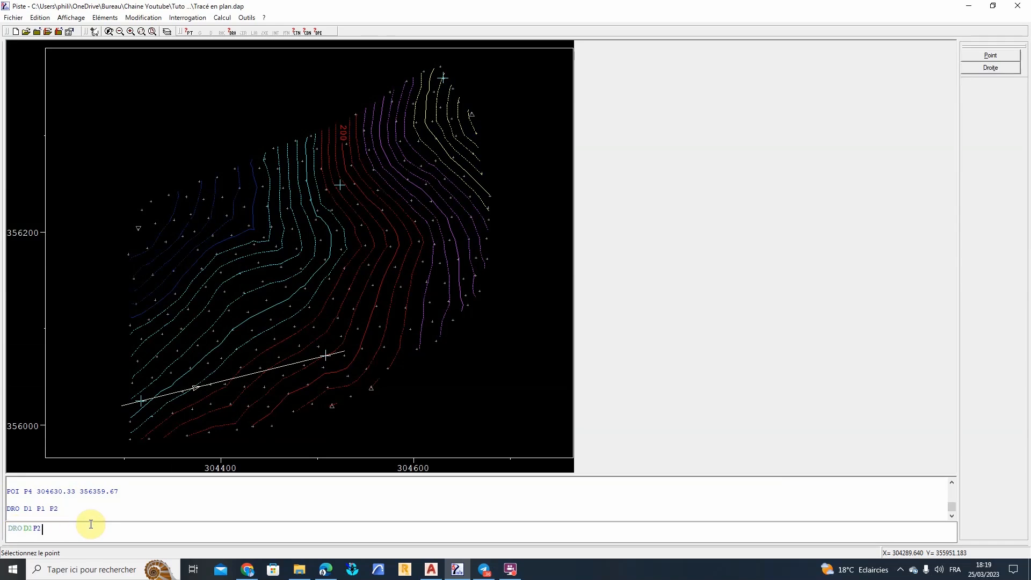
type(" P3")
key("Return")
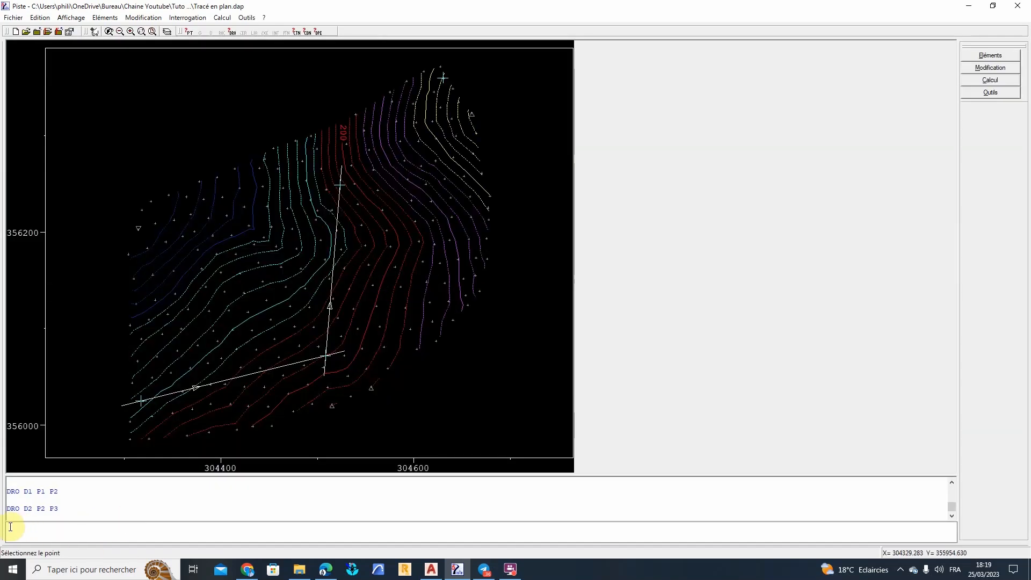
Step: Create straight line D3 through points P3 and P4
type("DRO D3")
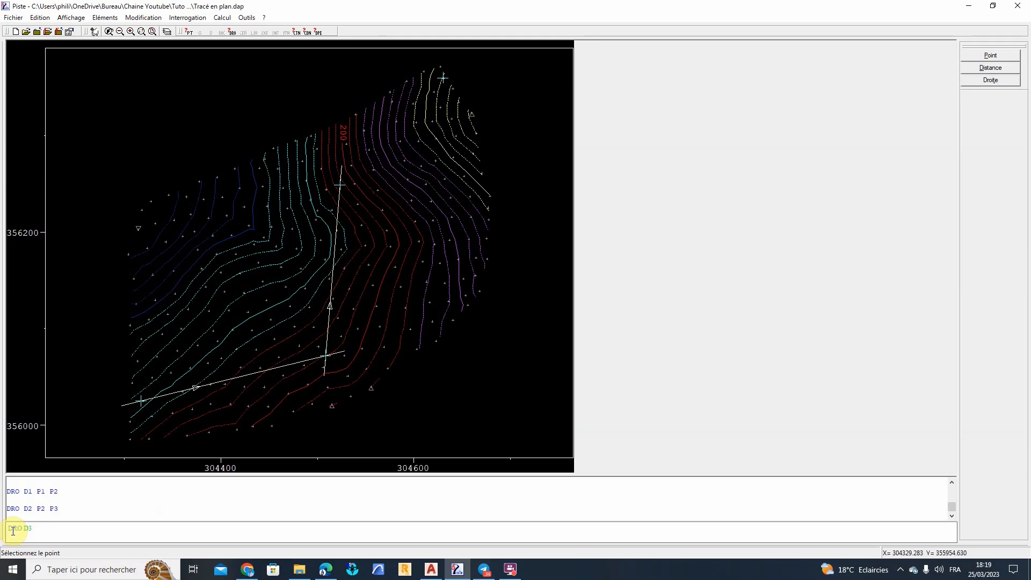
type(" P3 P4")
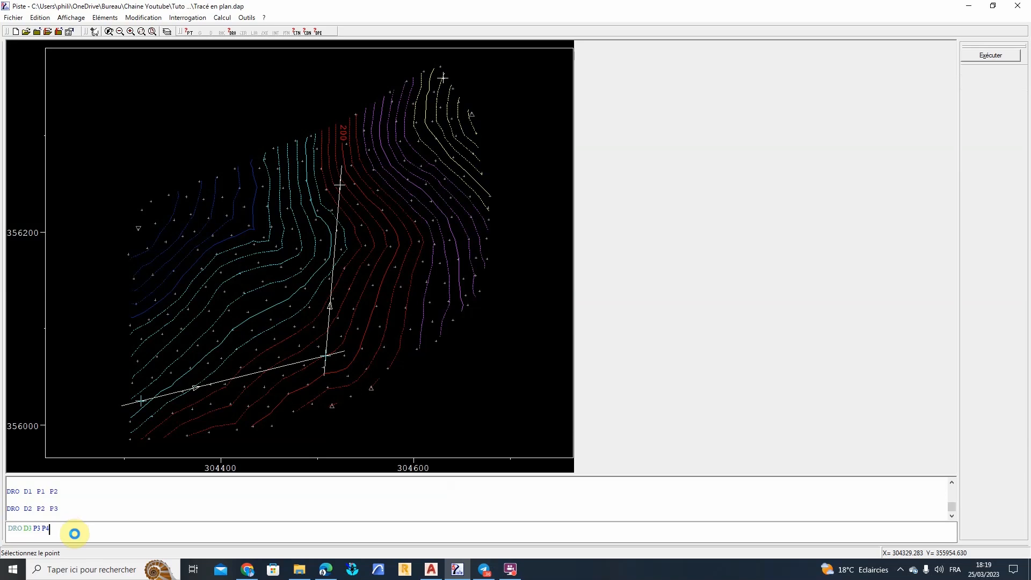
key("Return")
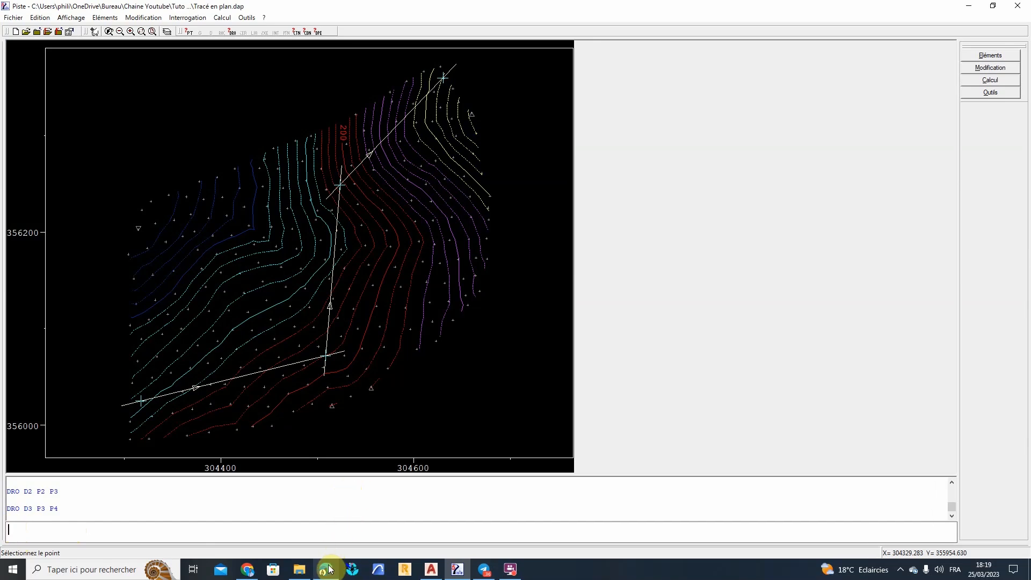
Step: Switch to the road design guide PDF in Edge and examine the base speeds for 3rd and 4th category (REFT) roads
mouse_move(328, 570)
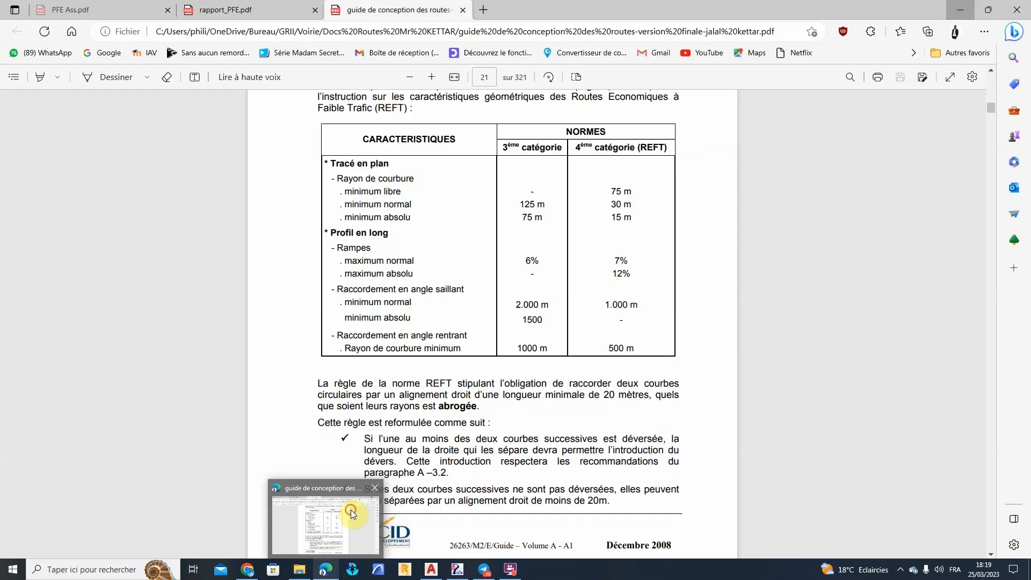
left_click(350, 511)
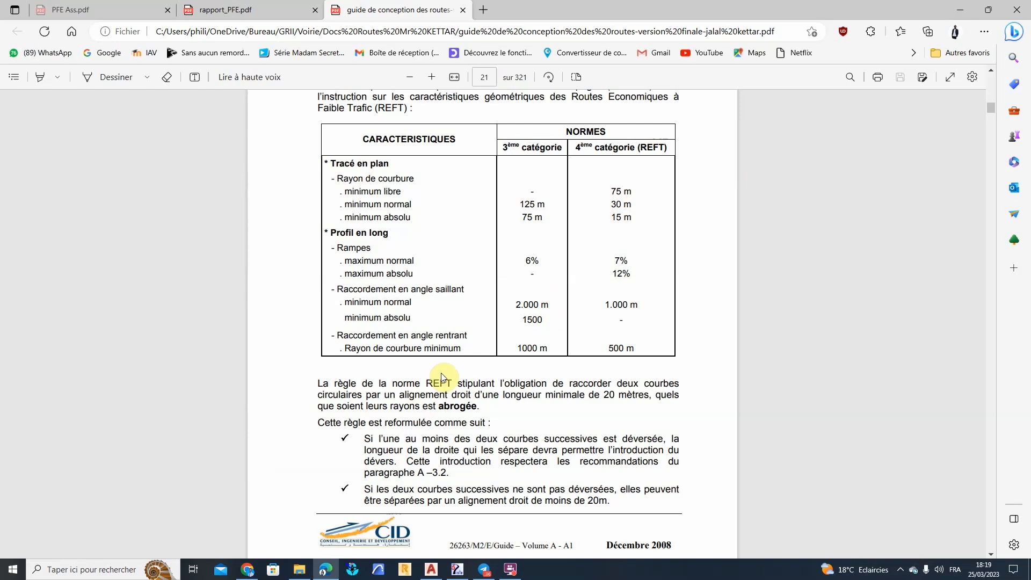
scroll(536, 306, "up", 2)
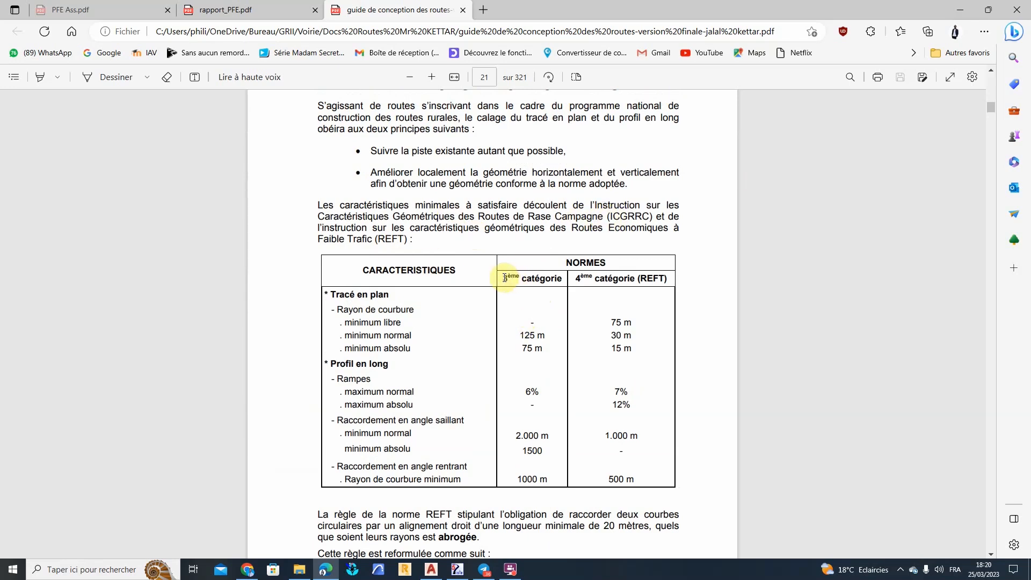
left_click_drag(503, 278, 590, 282)
scroll(552, 305, "up", 10)
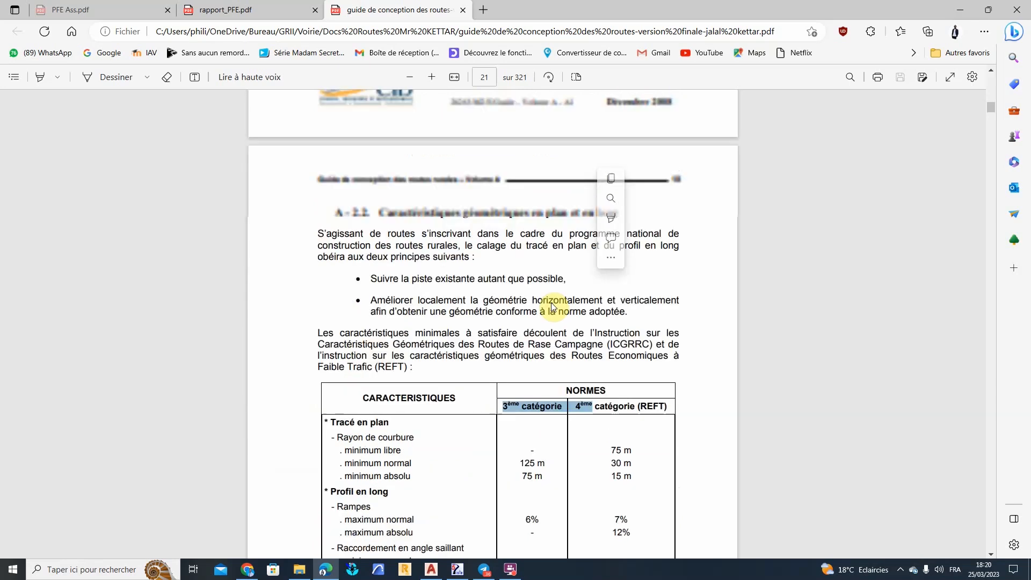
scroll(551, 306, "up", 4)
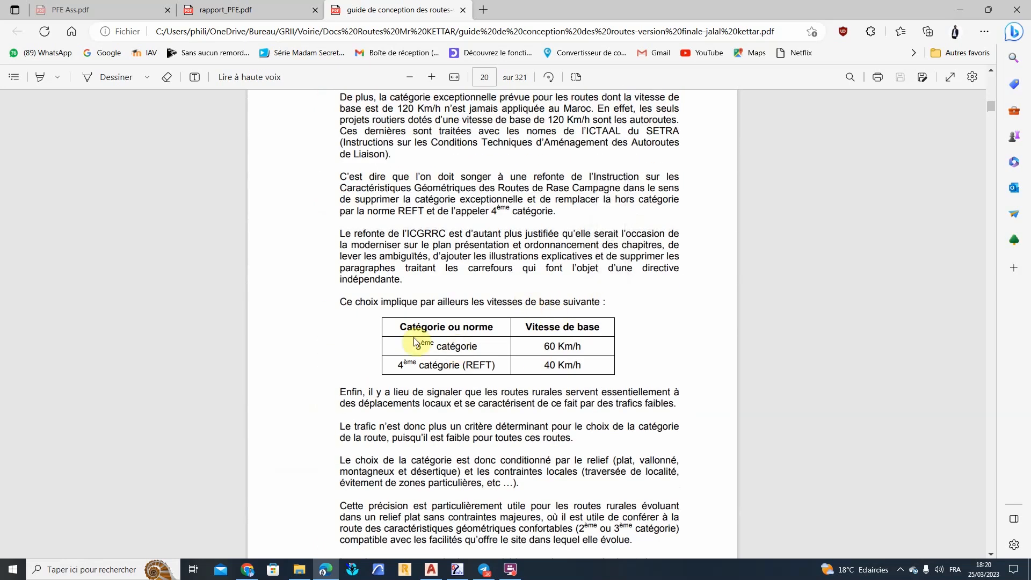
left_click_drag(548, 346, 616, 349)
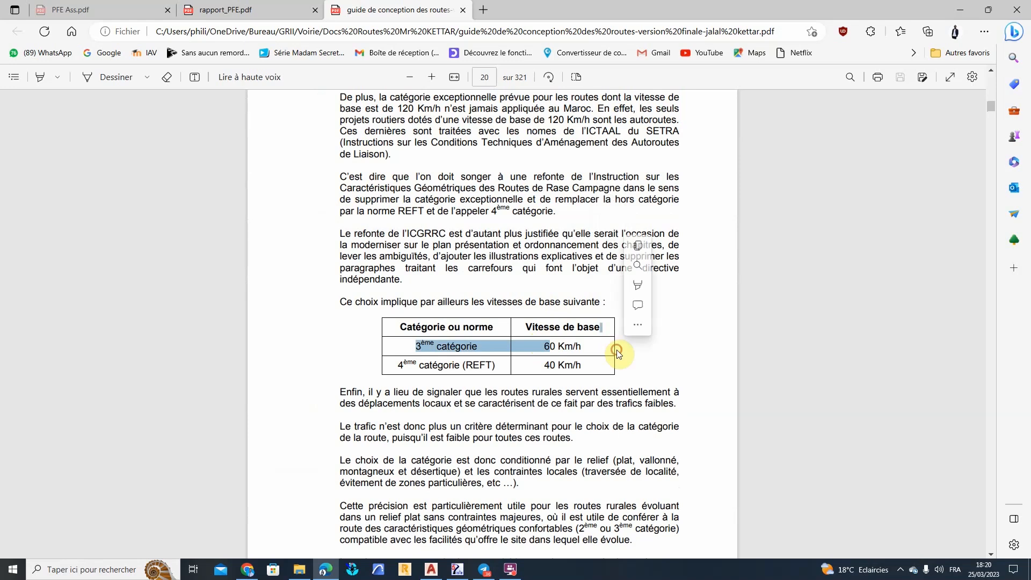
scroll(513, 411, "down", 3)
scroll(513, 476, "up", 1)
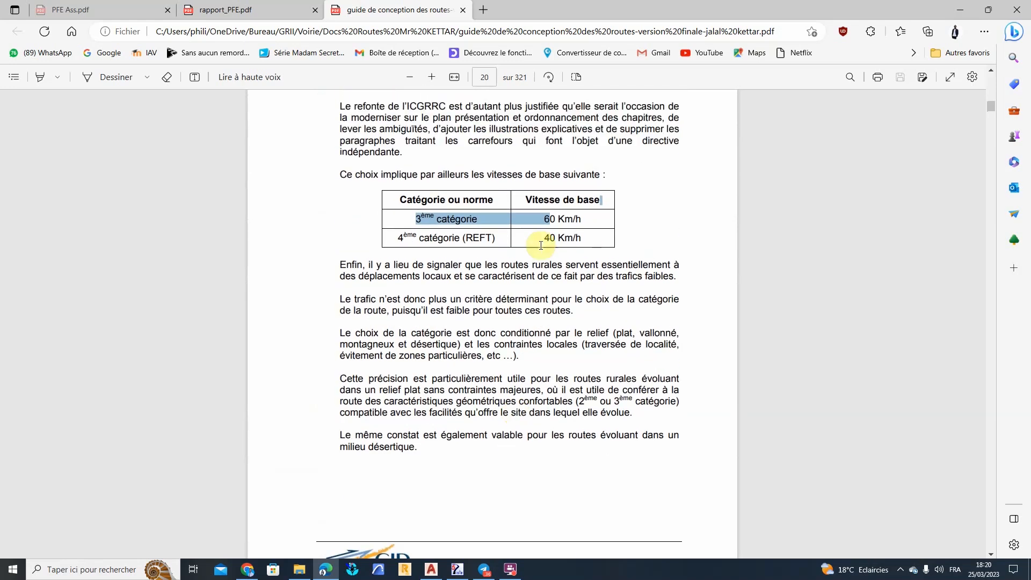
left_click_drag(541, 238, 639, 243)
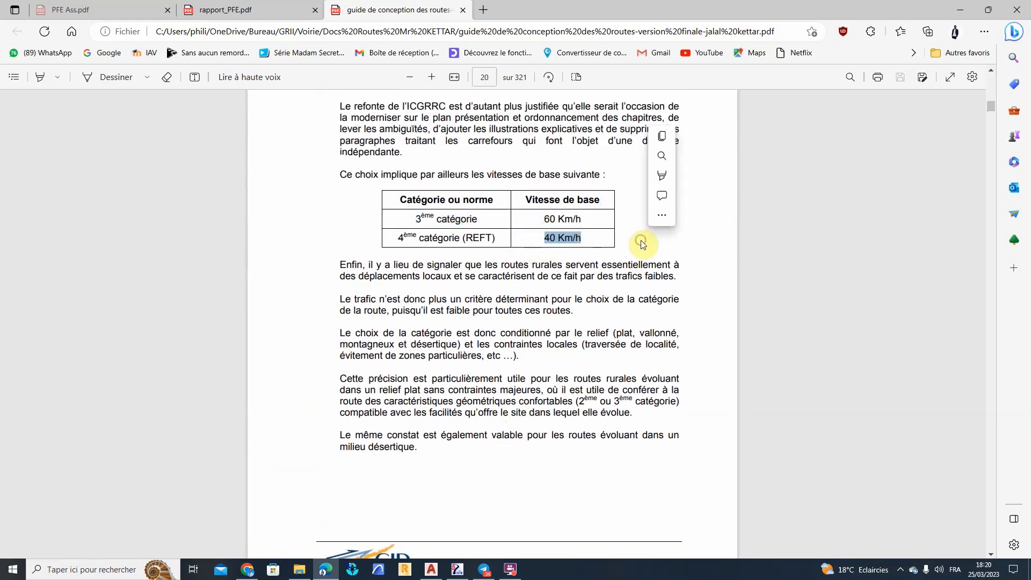
Step: Examine the minimum horizontal curve radii for 3rd and 4th category roads in the guide's geometric characteristics table
scroll(435, 433, "down", 5)
scroll(436, 433, "down", 3)
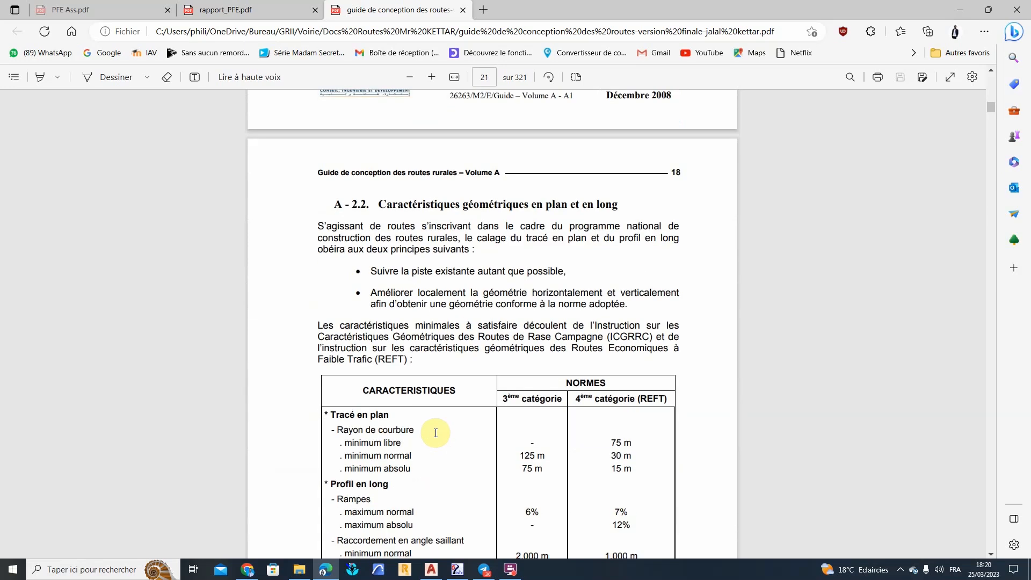
scroll(435, 433, "down", 4)
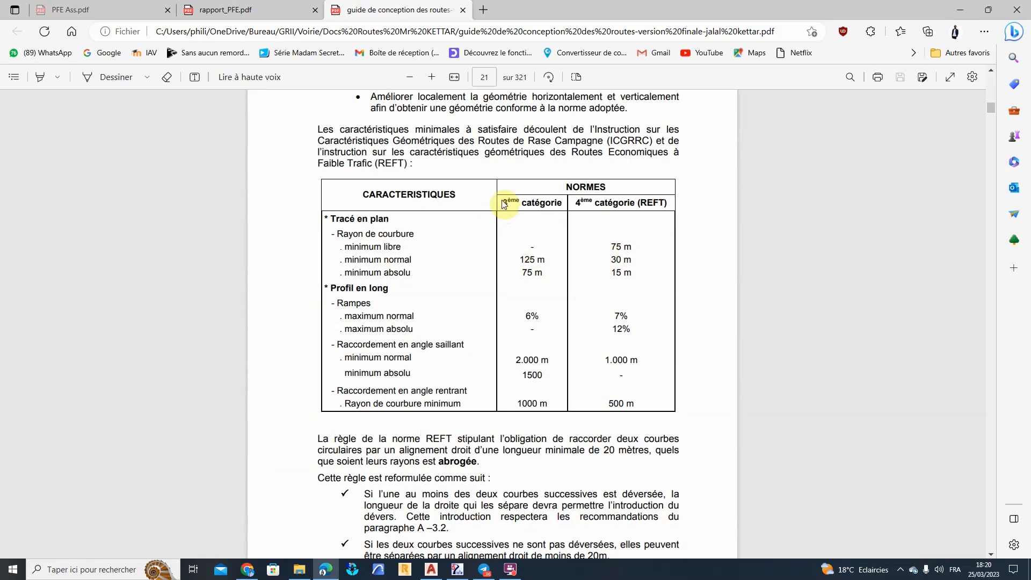
left_click_drag(518, 259, 548, 258)
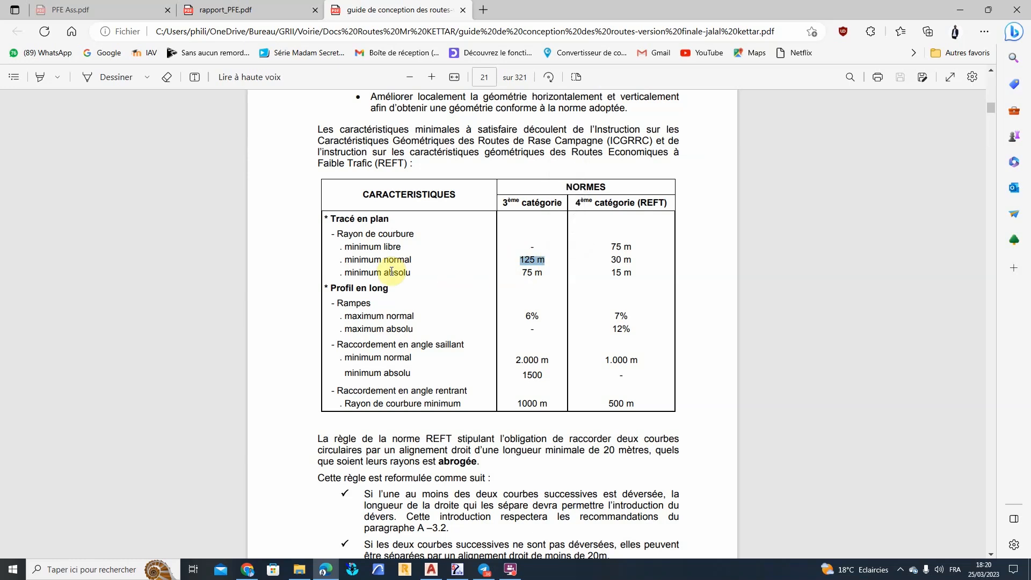
left_click_drag(529, 273, 646, 244)
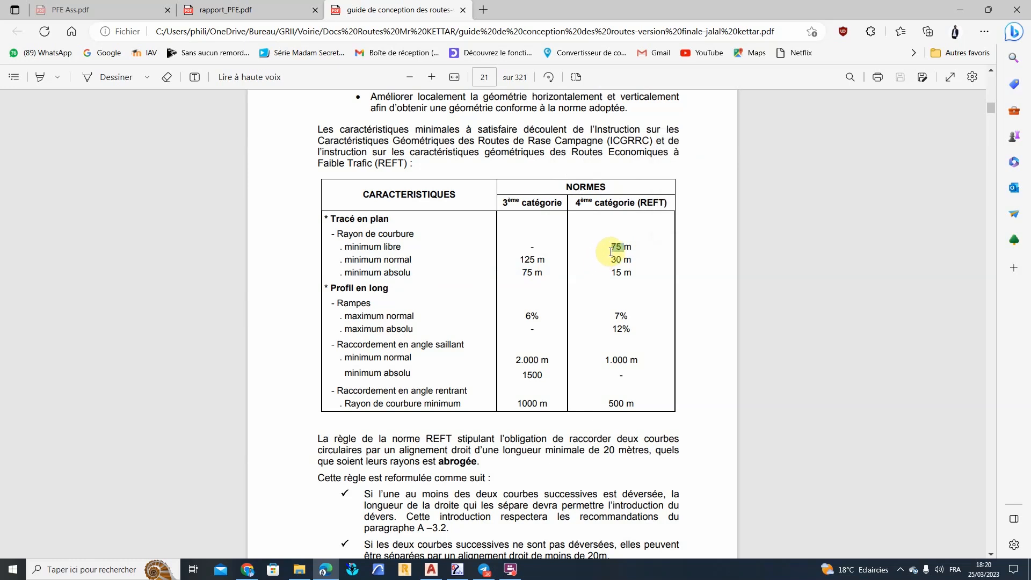
left_click_drag(622, 245, 636, 248)
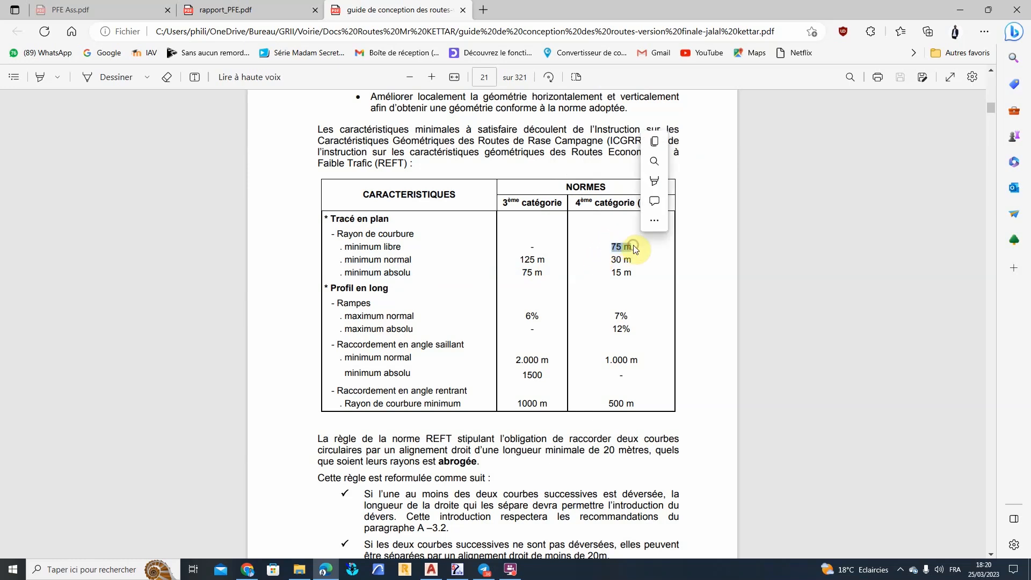
left_click(481, 351)
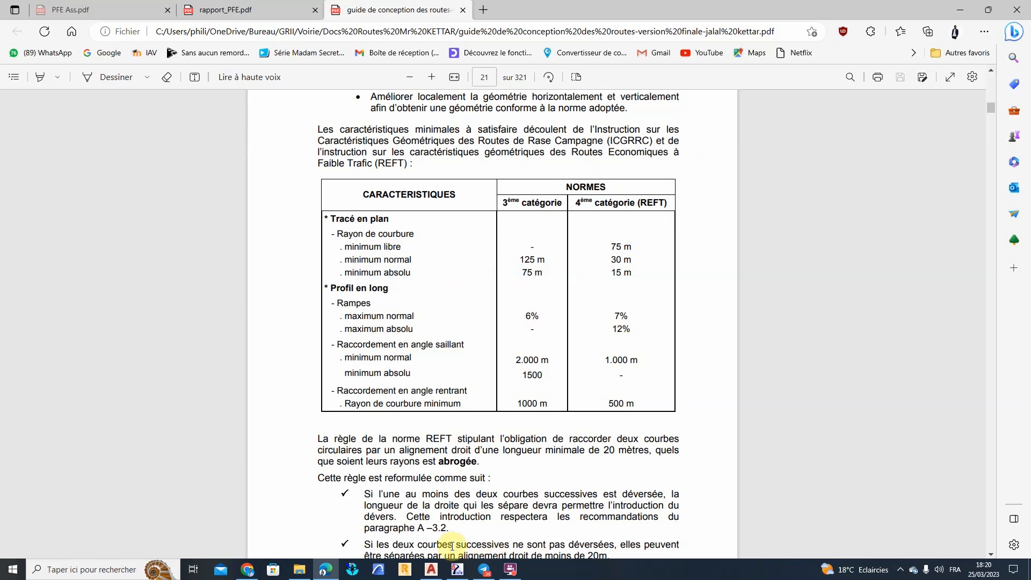
Step: Switch back to Piste and define distance R1 as 100
left_click(455, 571)
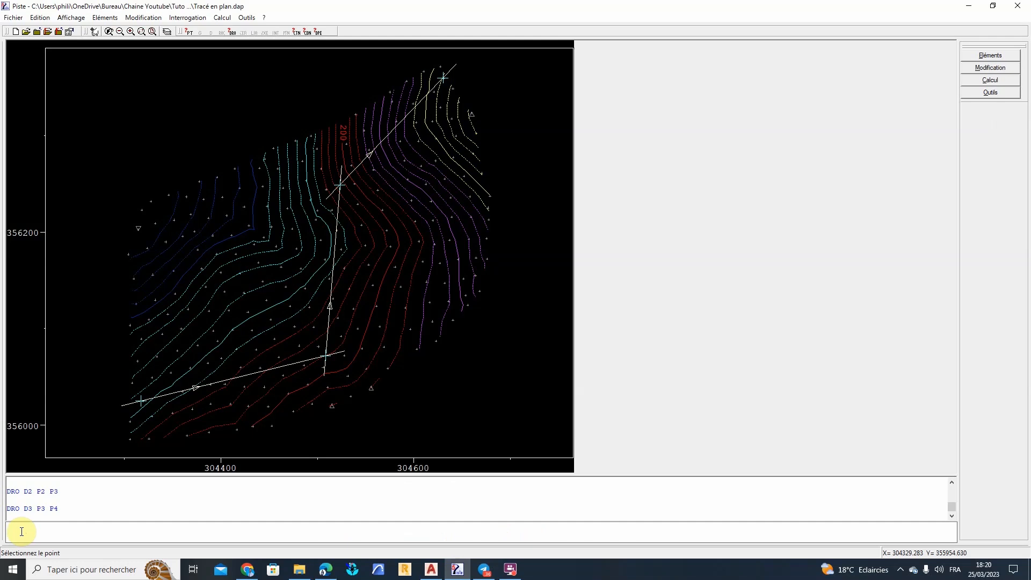
type("DIS")
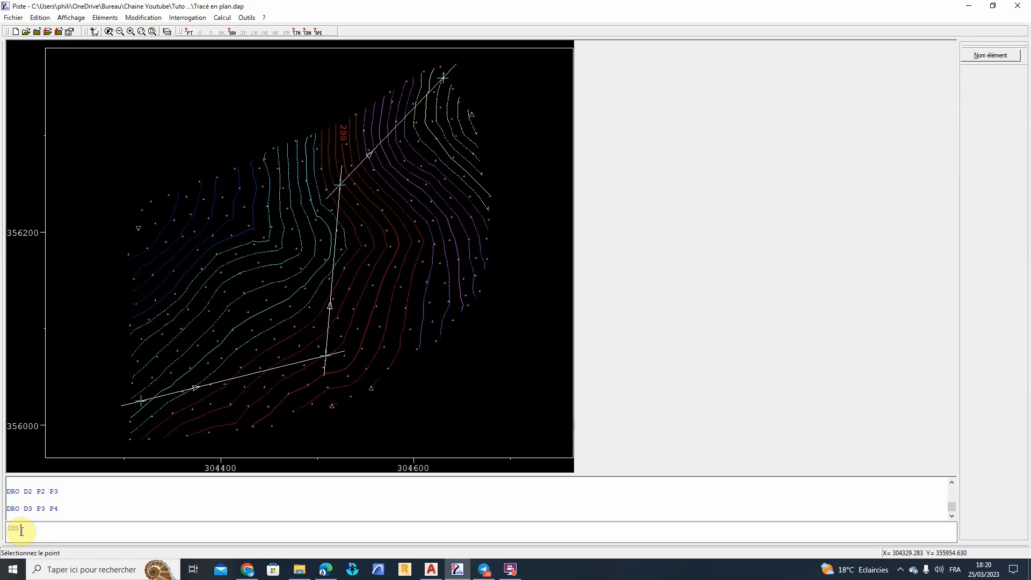
type(" R1")
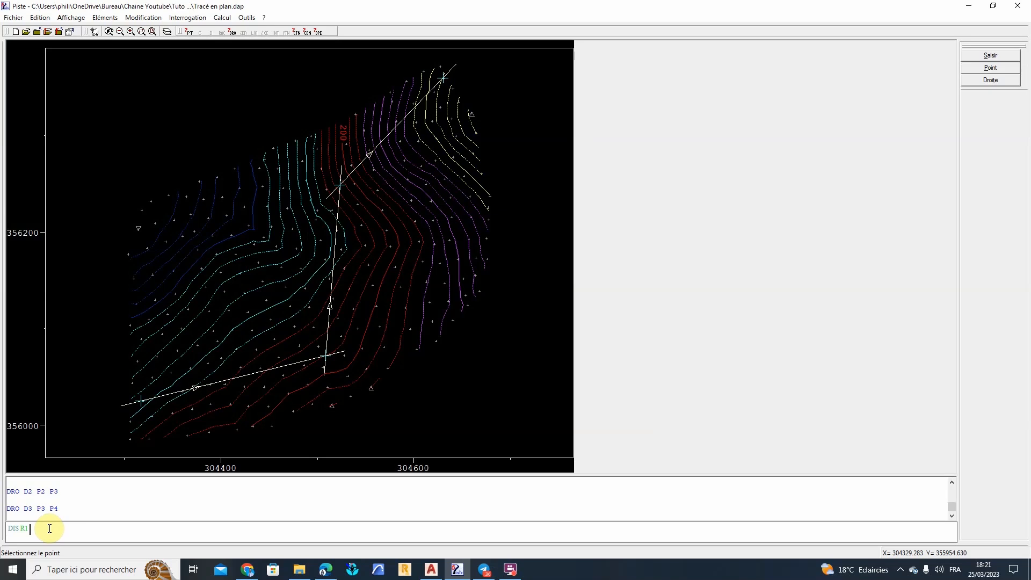
type("90")
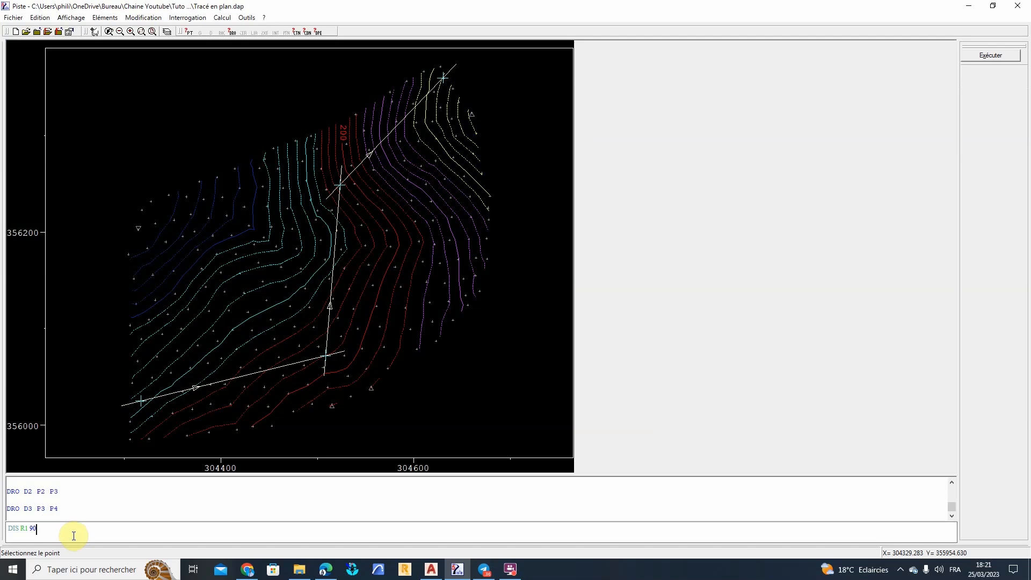
key("BackSpace")
key("BackSpace")
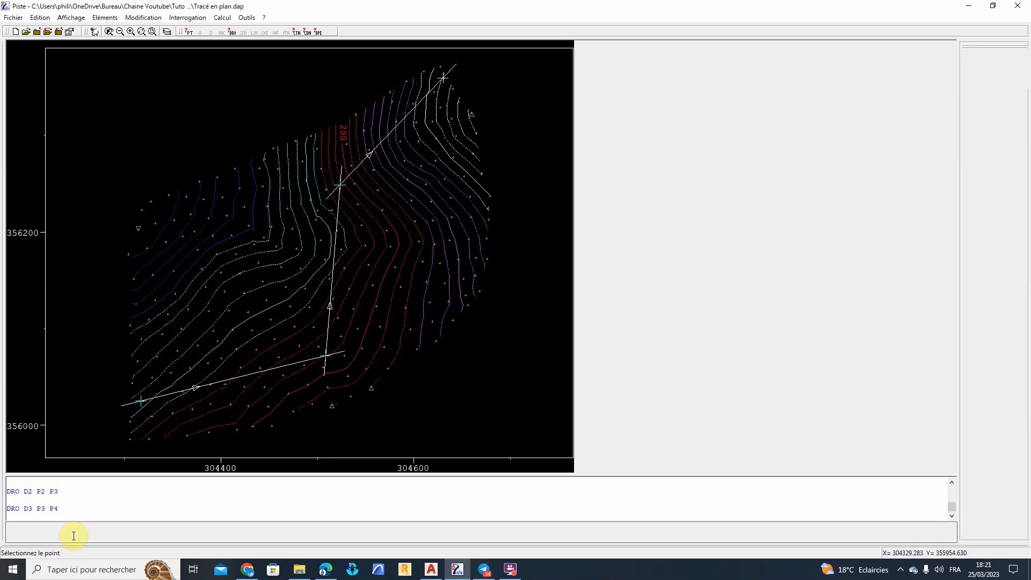
type("100")
key("Return")
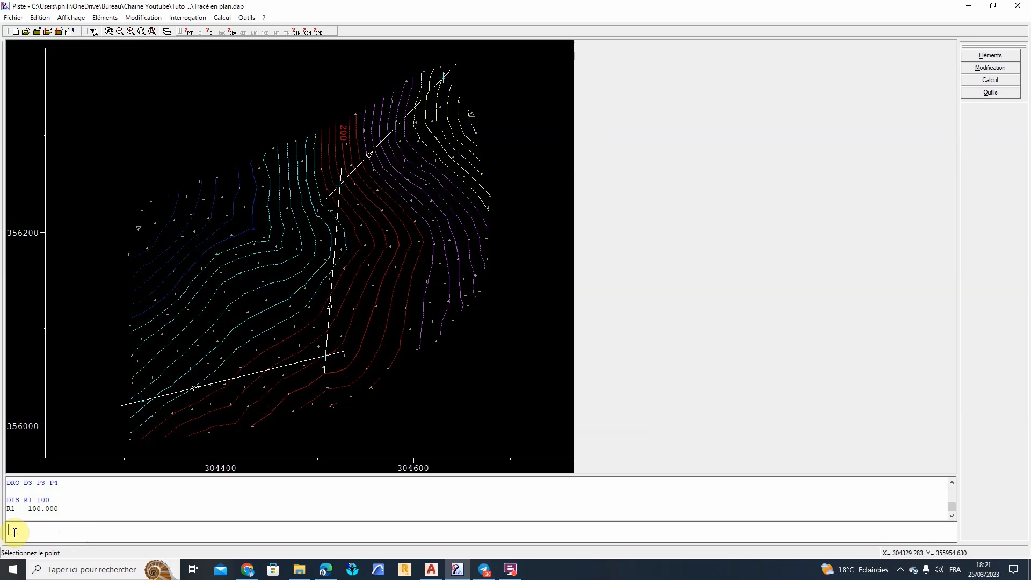
Step: Define distance R2 as -100
type("DIS ")
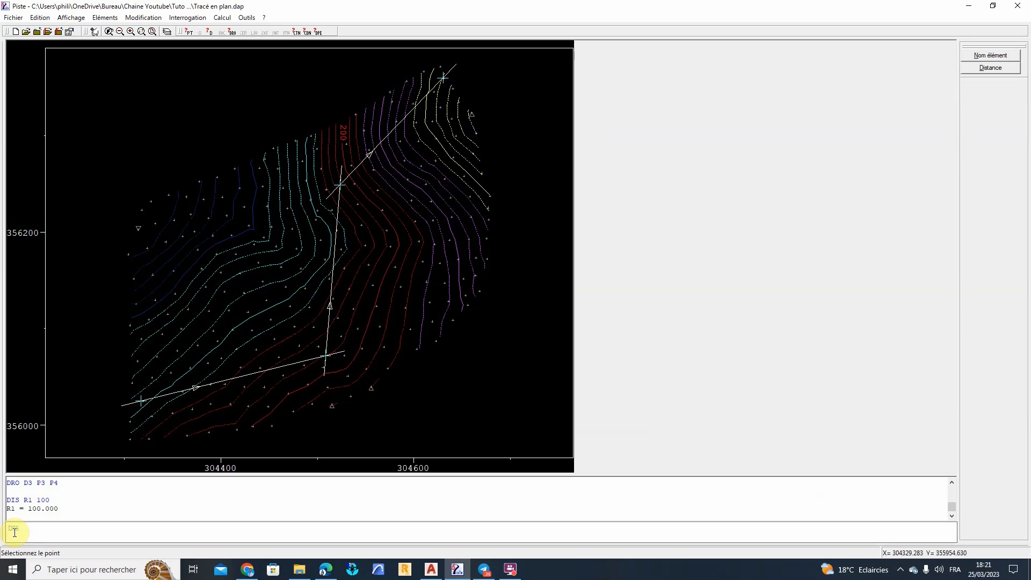
type("R2")
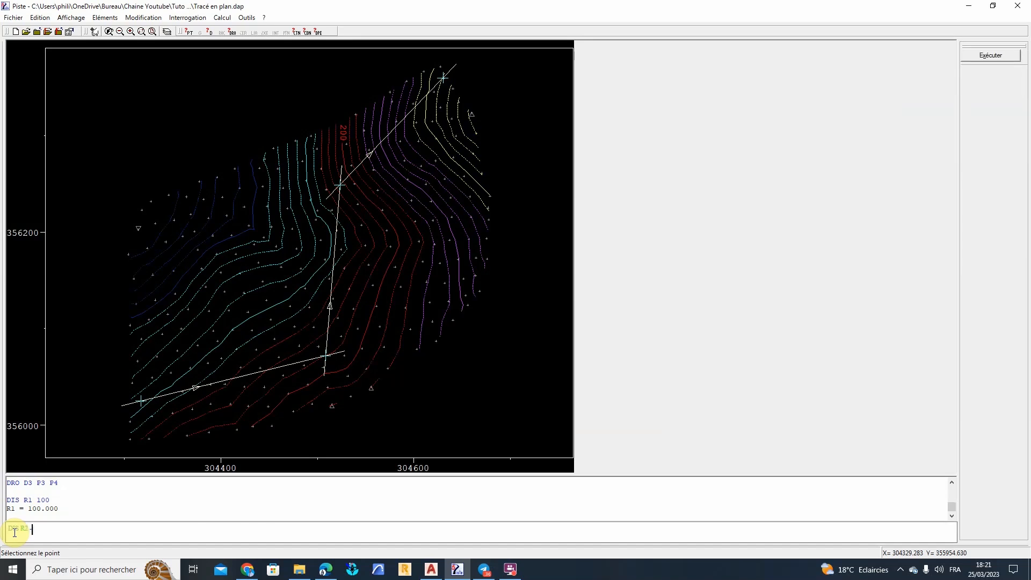
type(" -100")
key("Return")
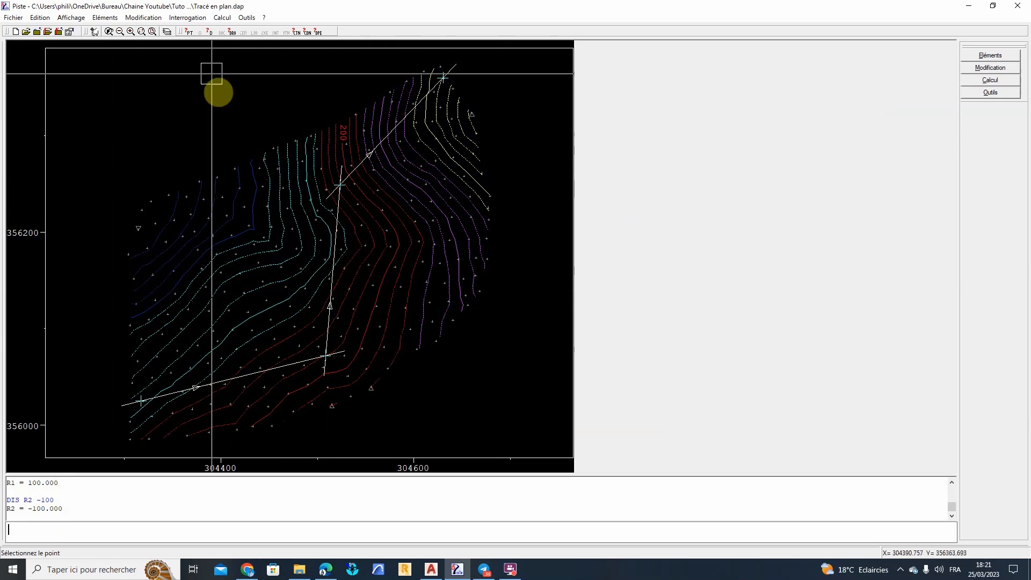
left_click(248, 17)
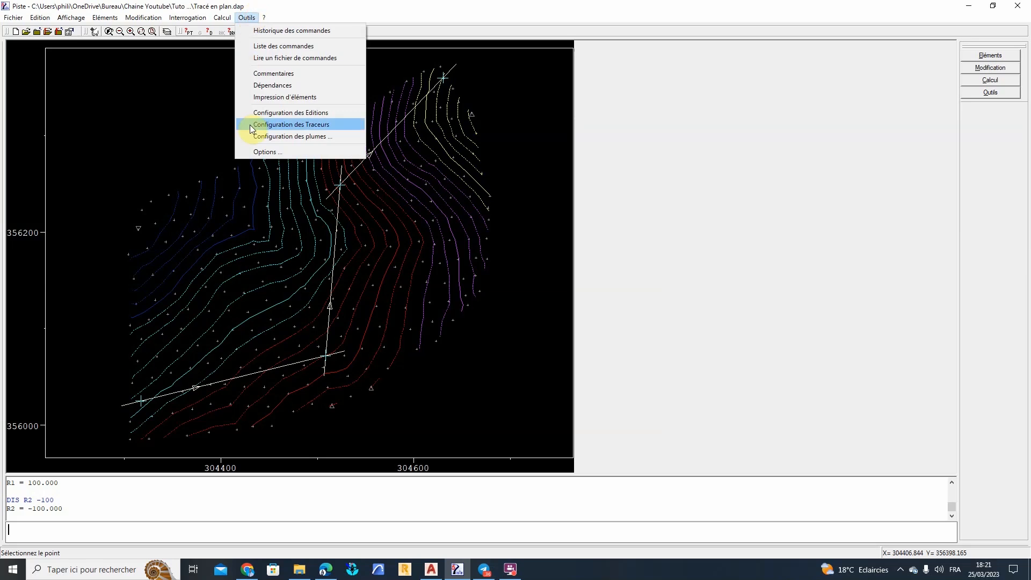
left_click(363, 4)
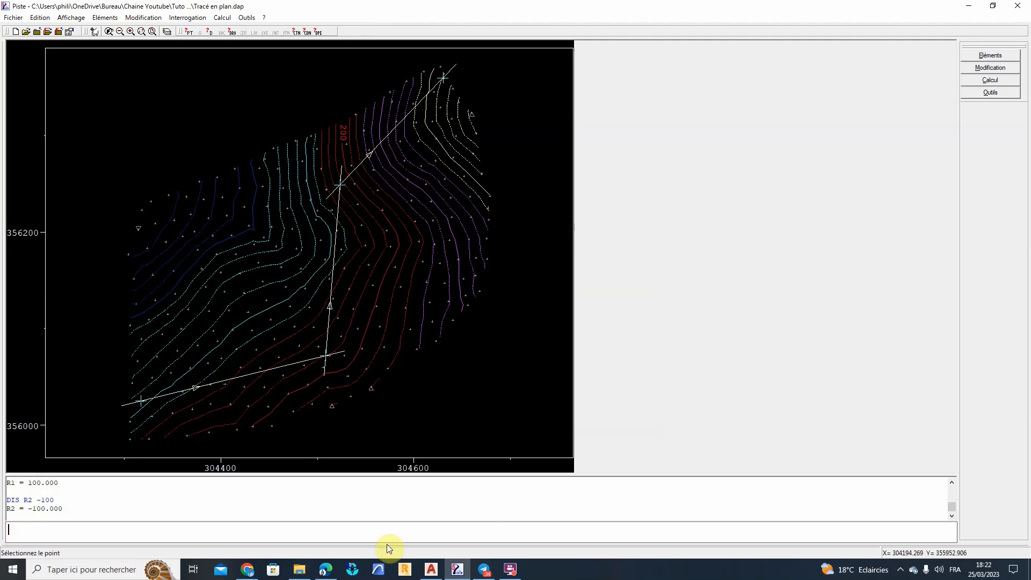
Step: Switch to the design guide PDF in Edge and check the normal maximum ramp for 4th category (REFT) roads
left_click(324, 571)
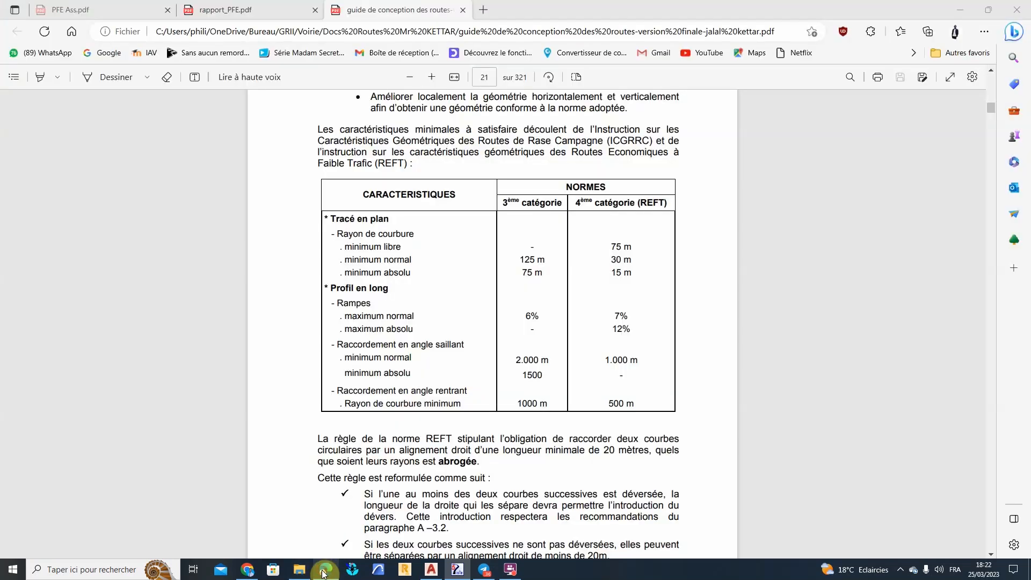
double_click(619, 314)
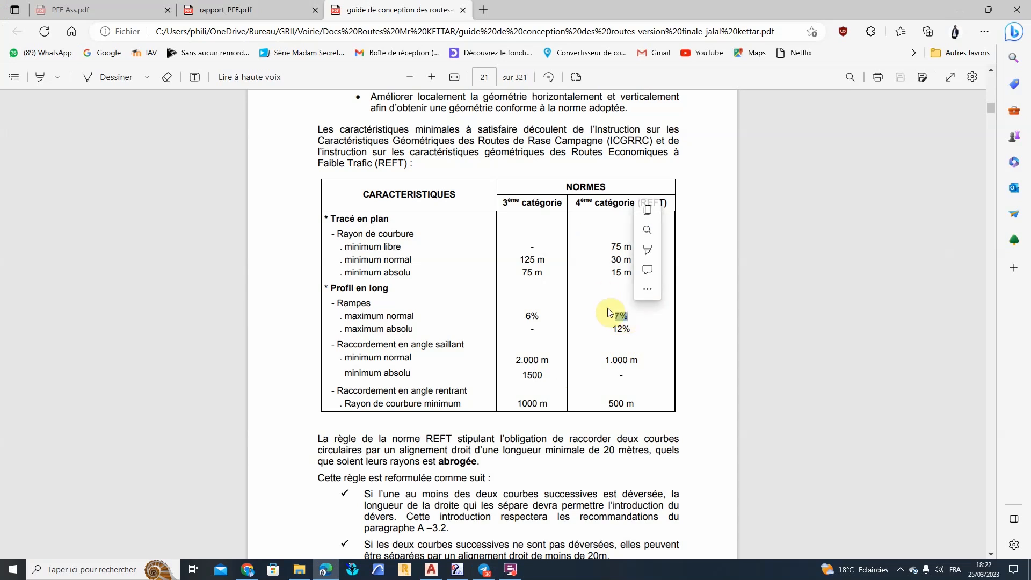
left_click(615, 315)
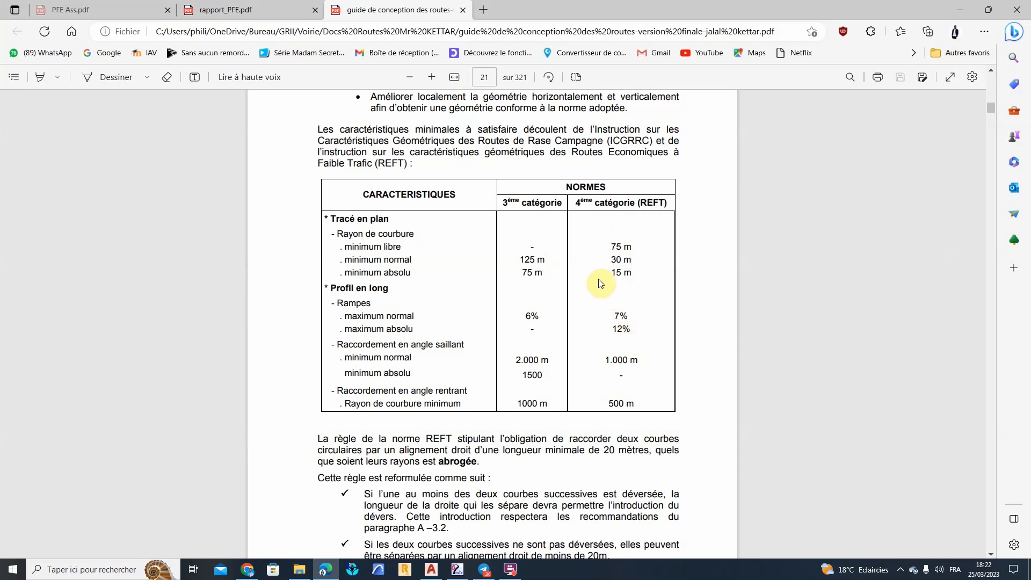
Step: Compare the normal and absolute maximum ramps for 4th category (REFT) roads in the guide's table
double_click(616, 314)
left_click_drag(609, 332, 648, 335)
left_click(605, 319)
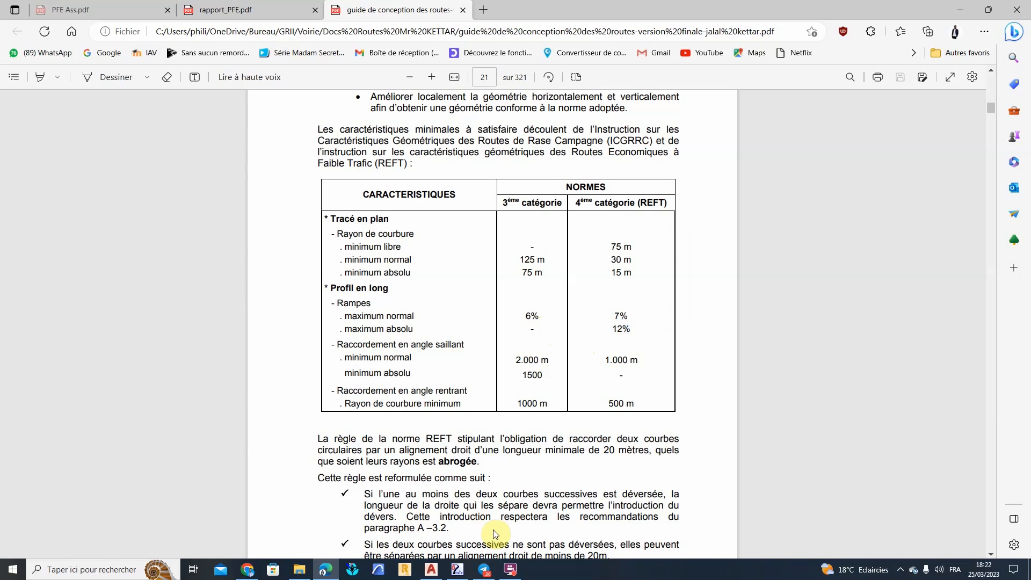
Step: Switch back to Piste and start defining a transition table named TRAC with the RAC command
left_click(459, 570)
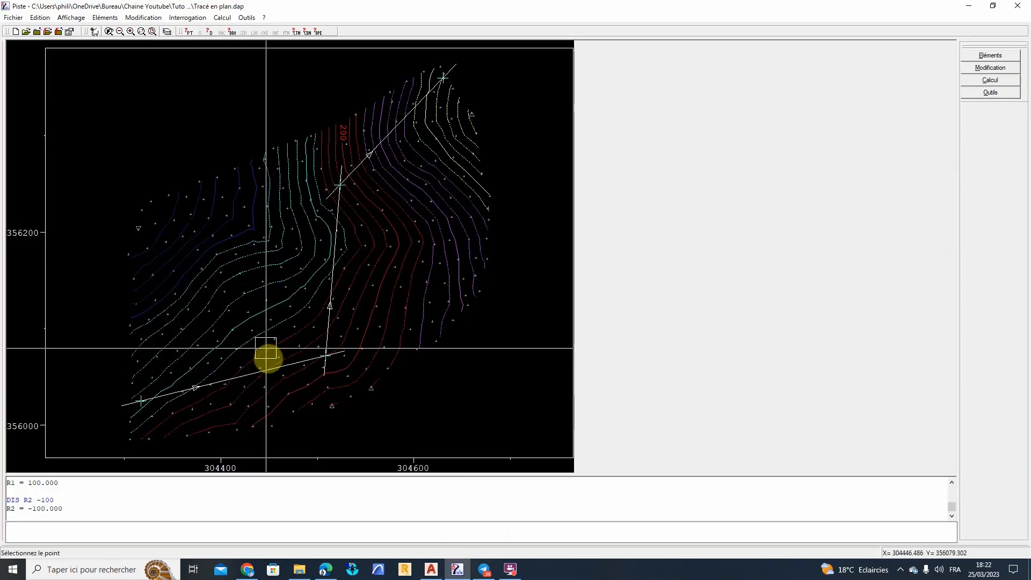
left_click(29, 532)
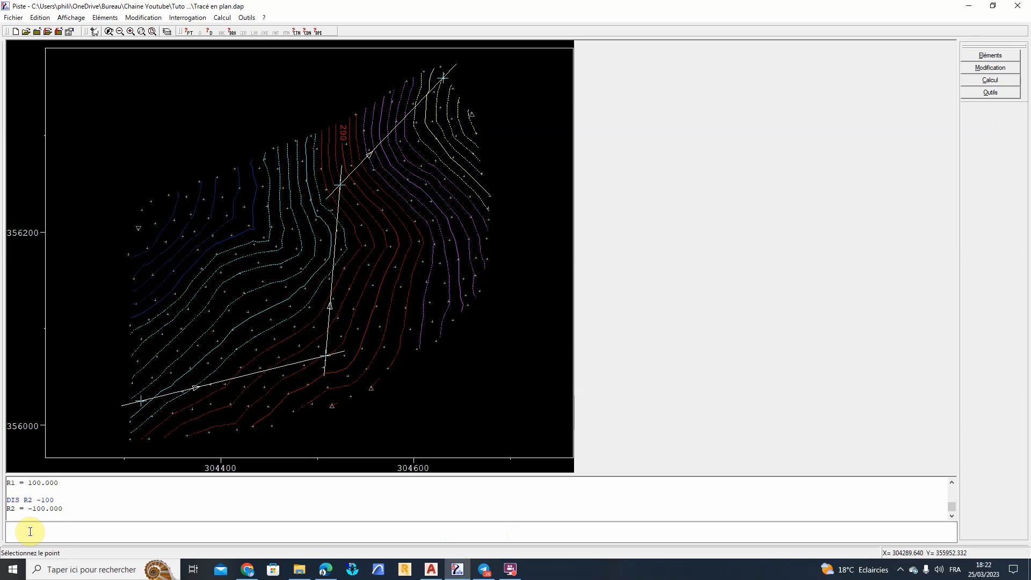
type("RAC")
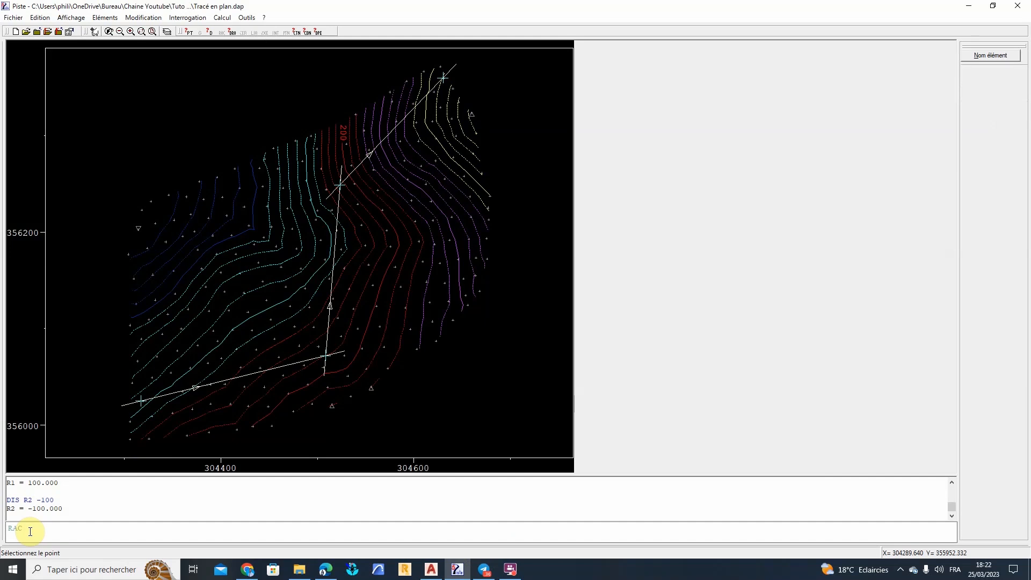
type(" T")
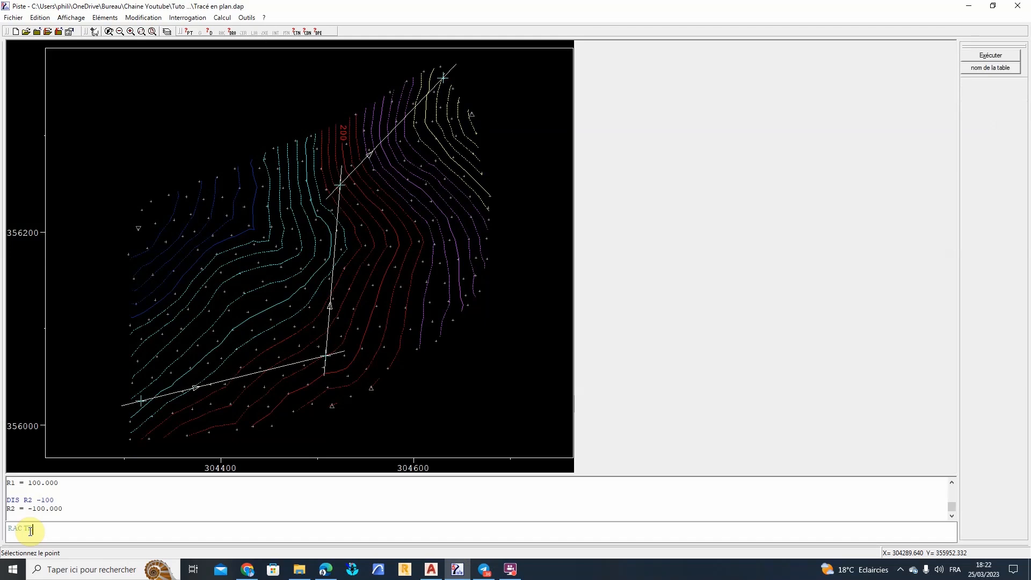
type("RAC")
key("Return")
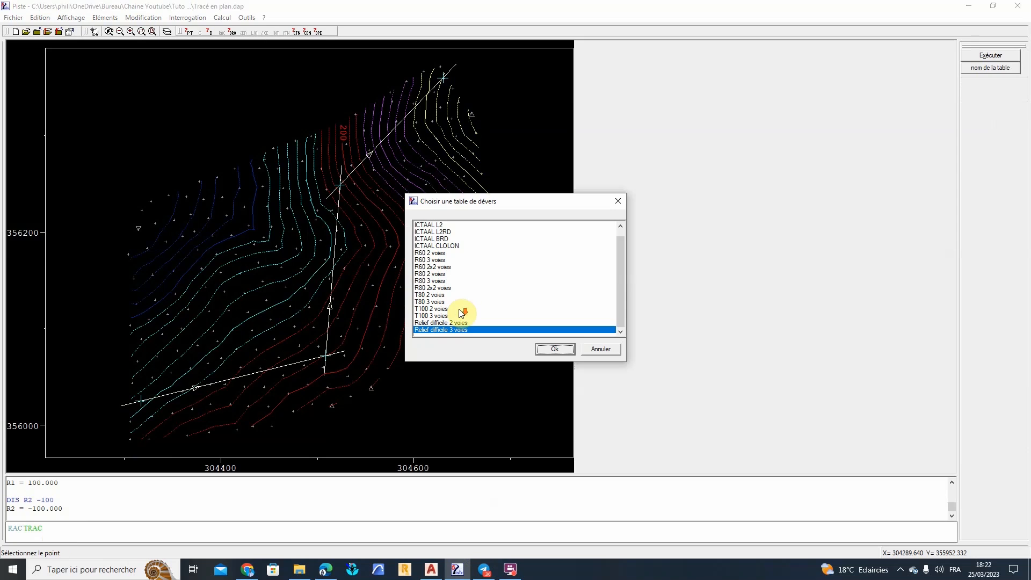
Step: Choose the superelevation table "Relief difficile 2 voies" for TRAC
left_click_drag(622, 277, 617, 330)
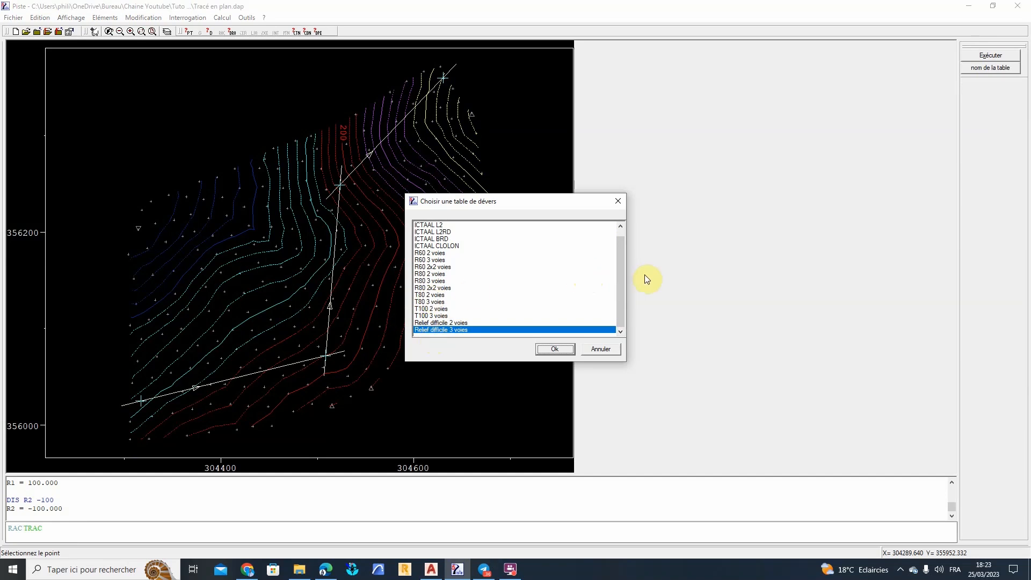
left_click_drag(623, 279, 622, 260)
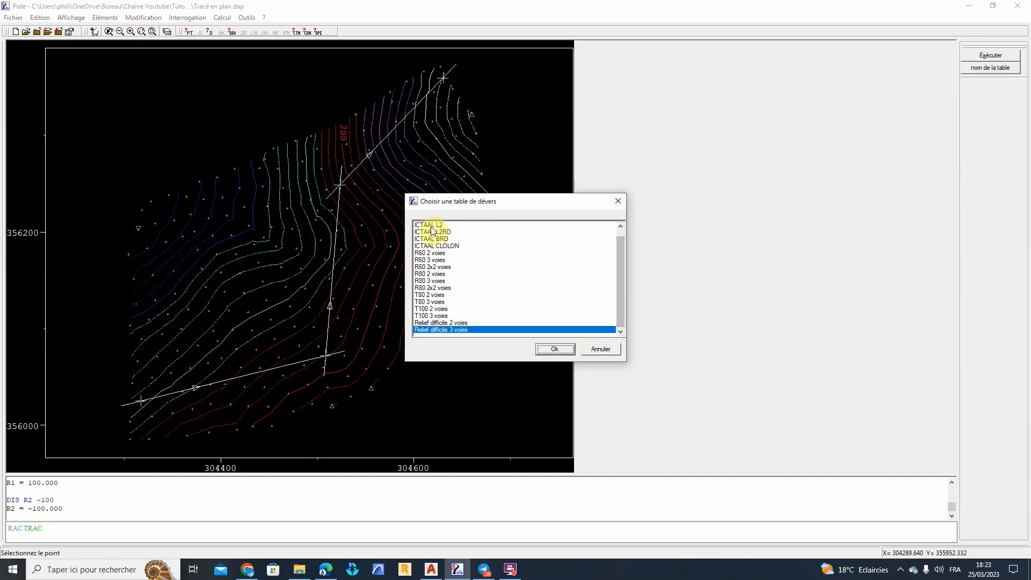
left_click(434, 260)
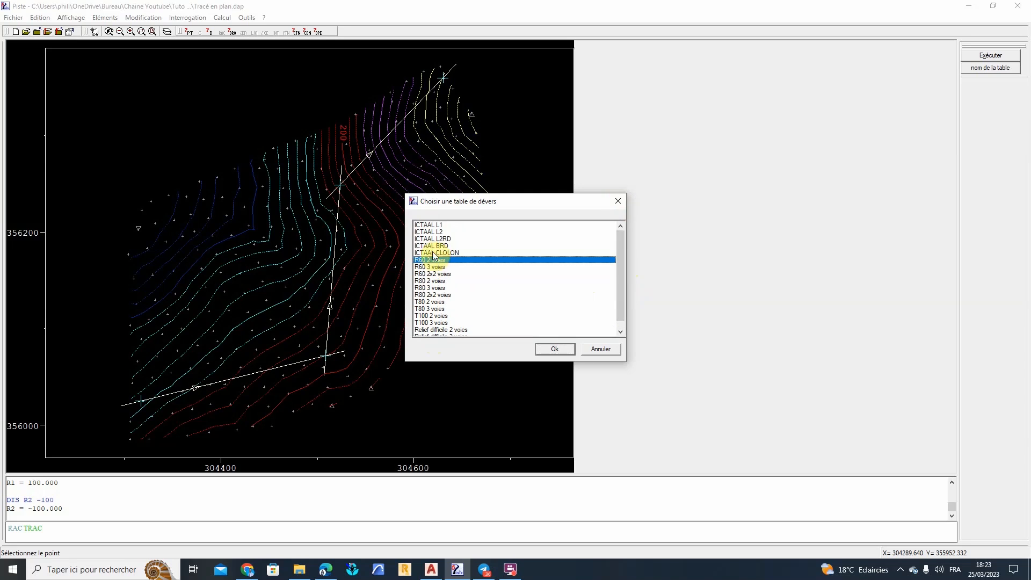
left_click(434, 253)
left_click(435, 239)
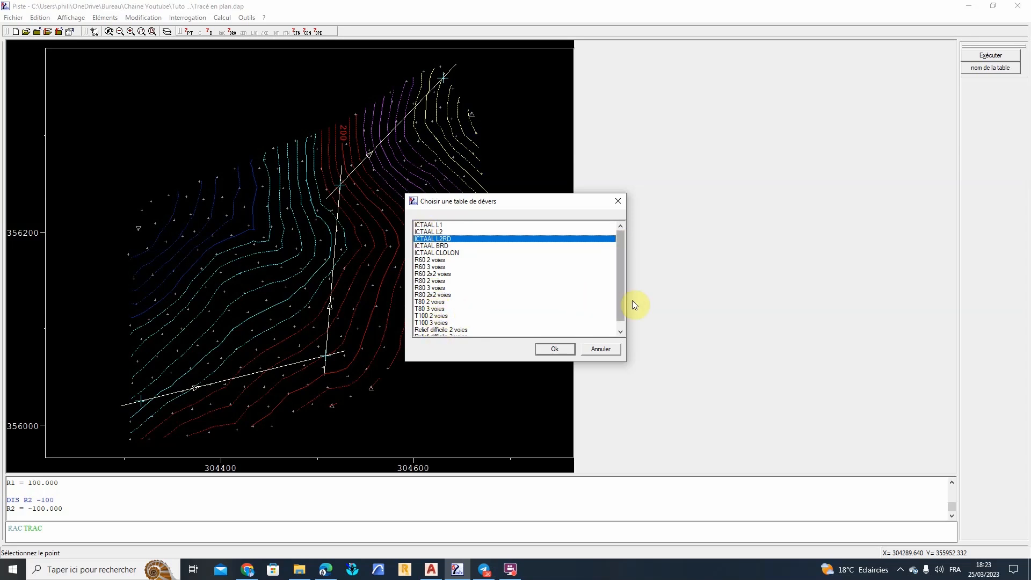
left_click_drag(622, 298, 617, 269)
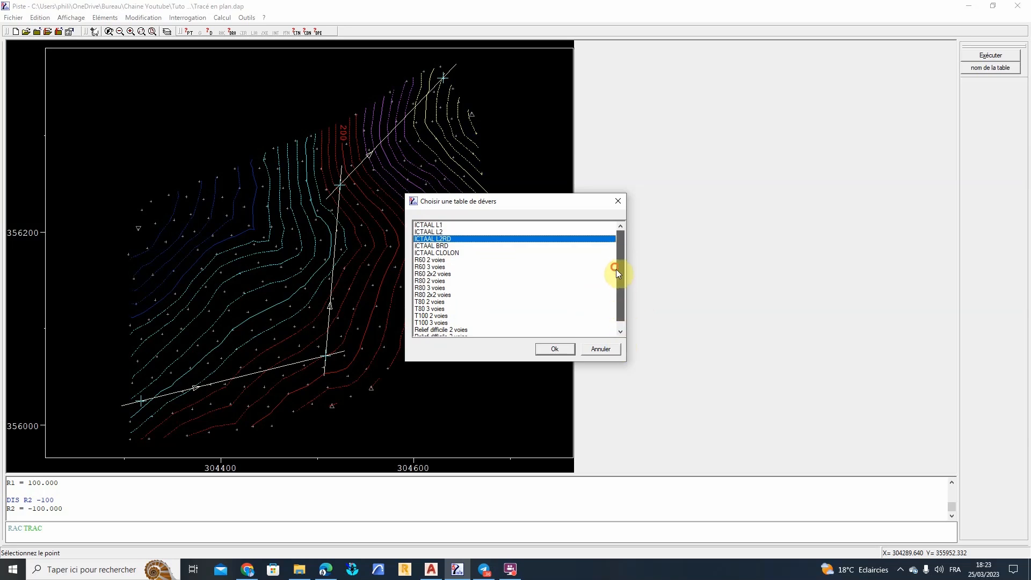
left_click(433, 261)
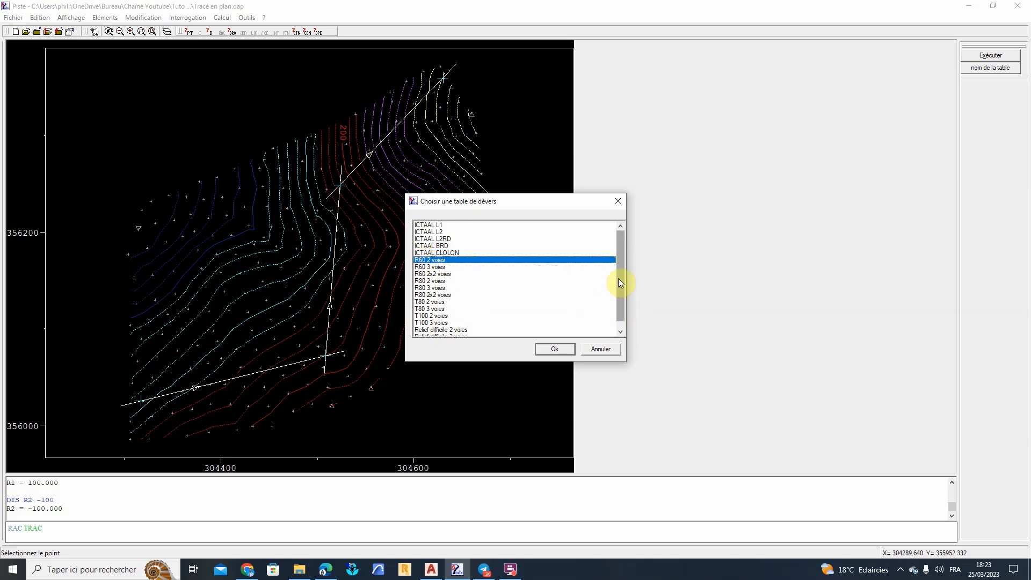
left_click(451, 332)
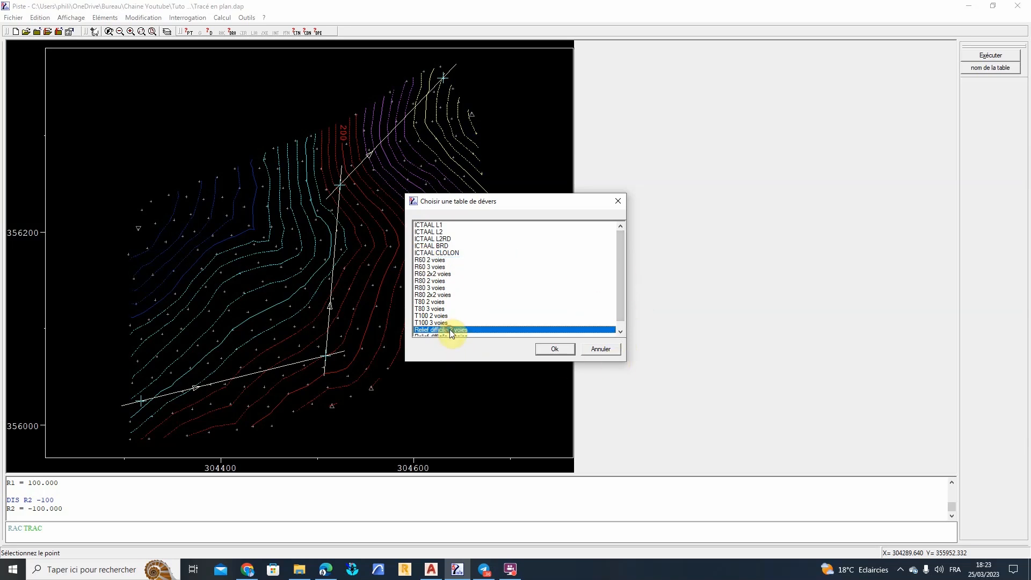
left_click(555, 350)
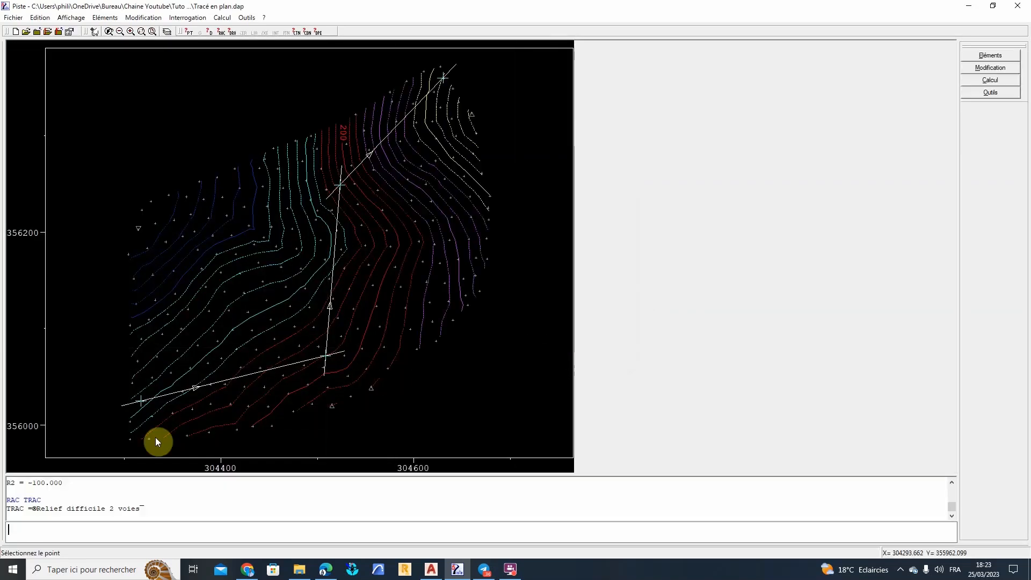
Step: Create connection L1 between lines D1 and D2 using radius R1 and transition table TRAC
left_click(25, 532)
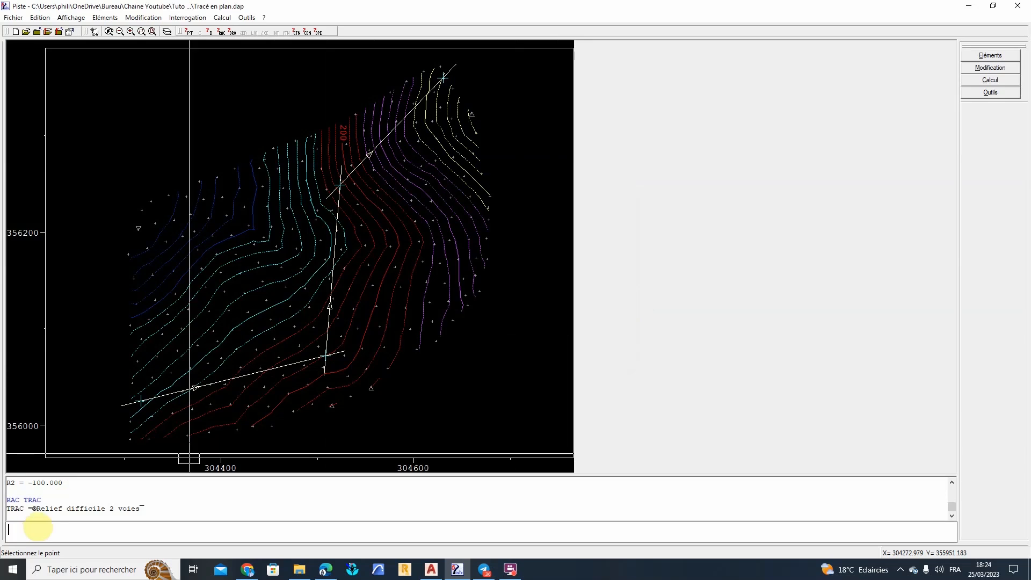
left_click(991, 55)
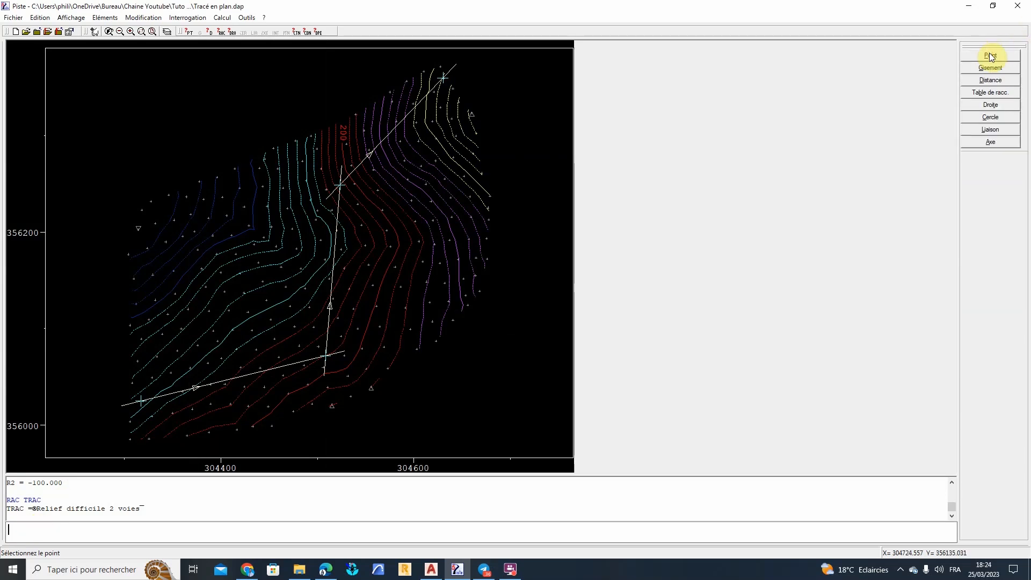
left_click(977, 129)
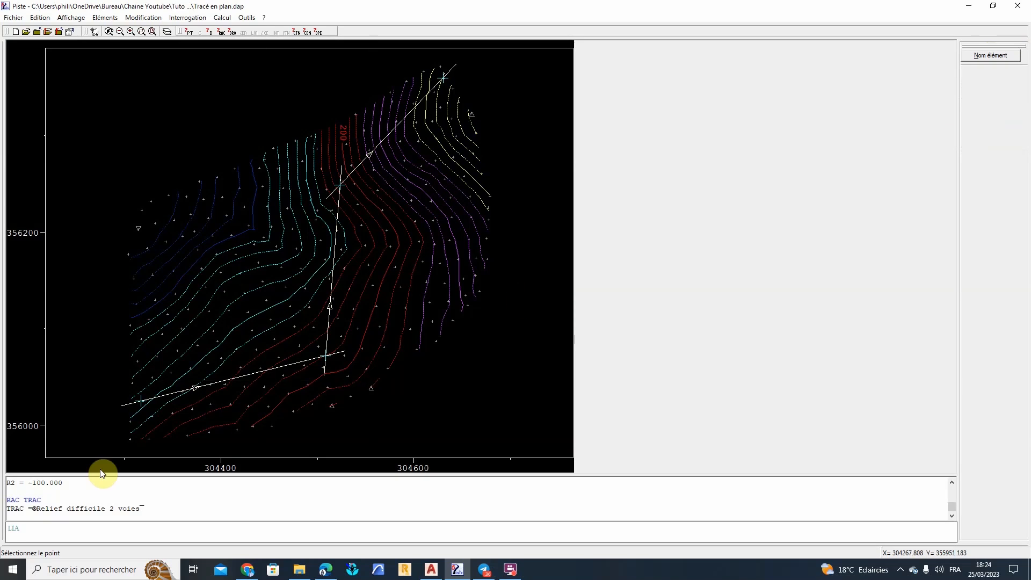
left_click(21, 529)
type("D1D2")
key("BackSpace")
key("BackSpace")
type("D2")
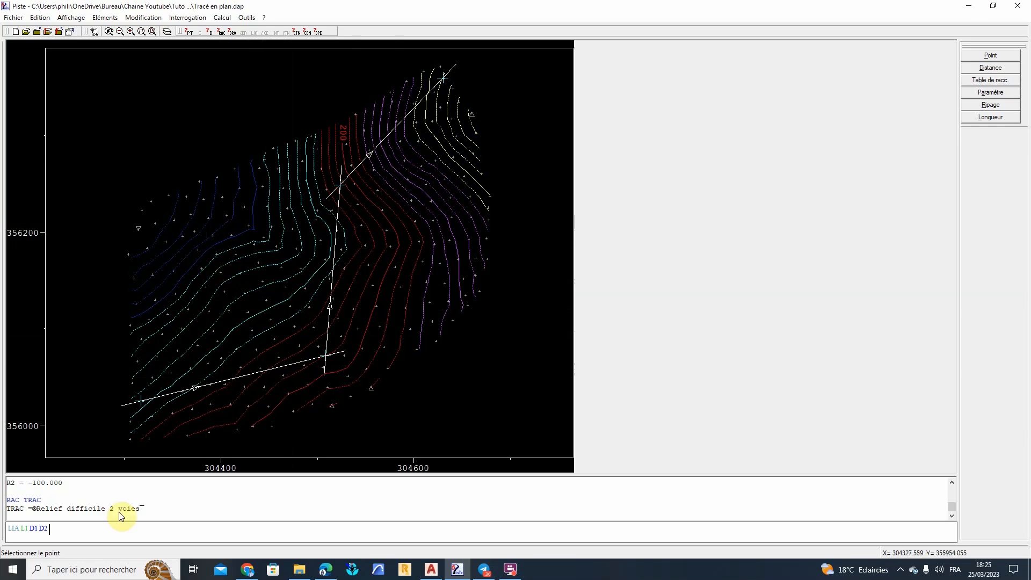
type("R1")
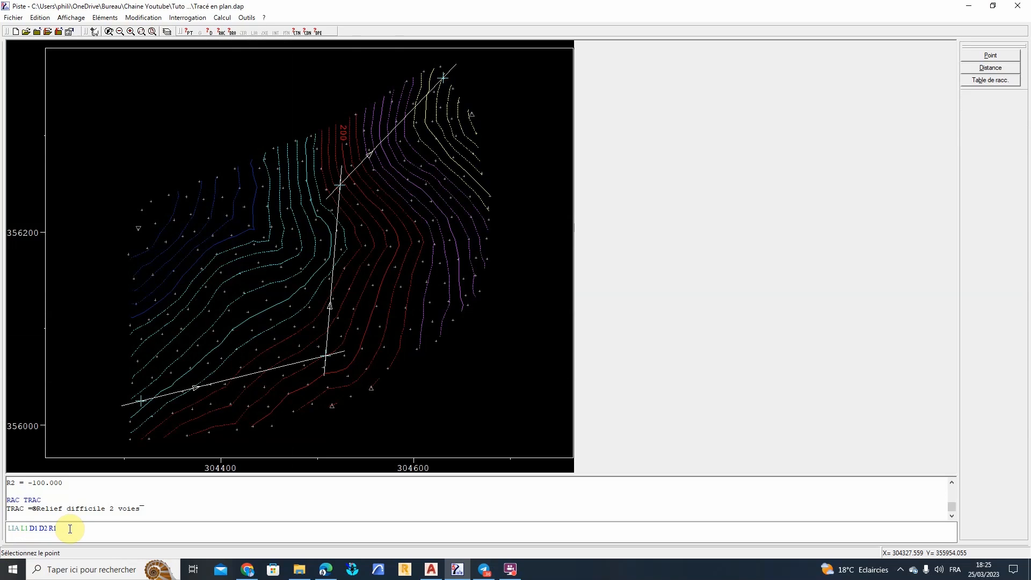
type("TRAC")
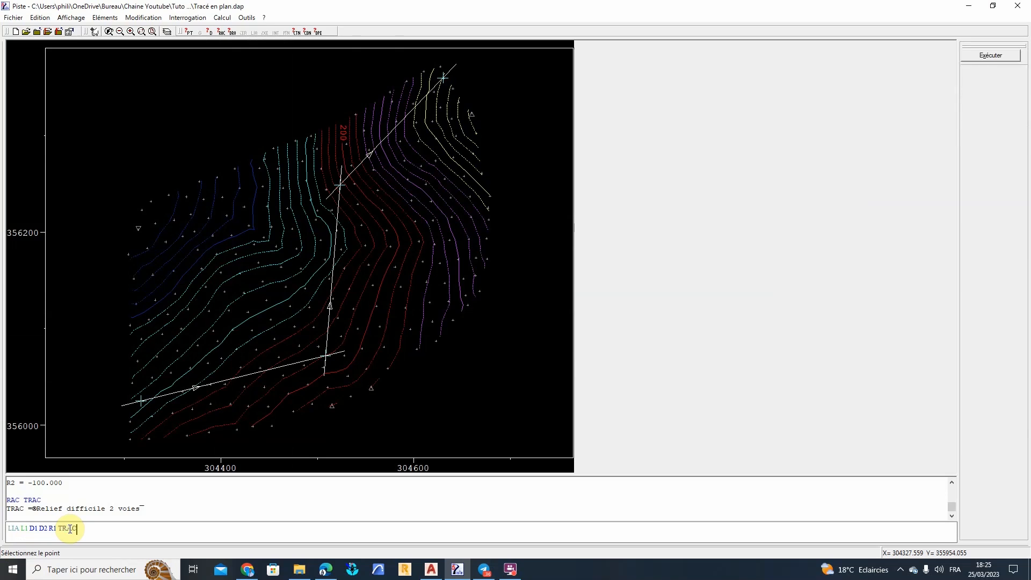
key("Return")
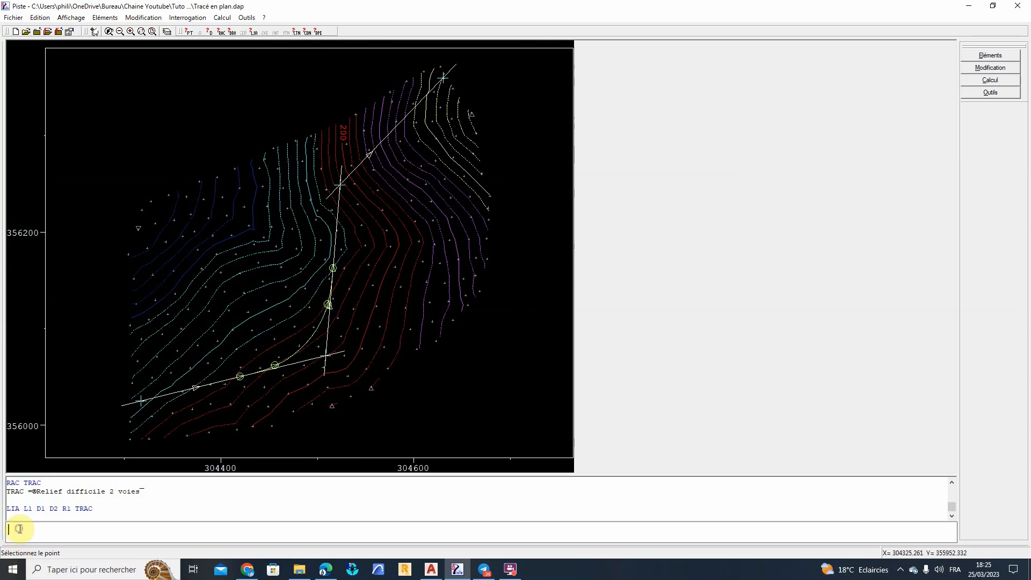
Step: Create connection L2 between lines D2 and D3 using radius R2 and transition table TRAC
type("LIA")
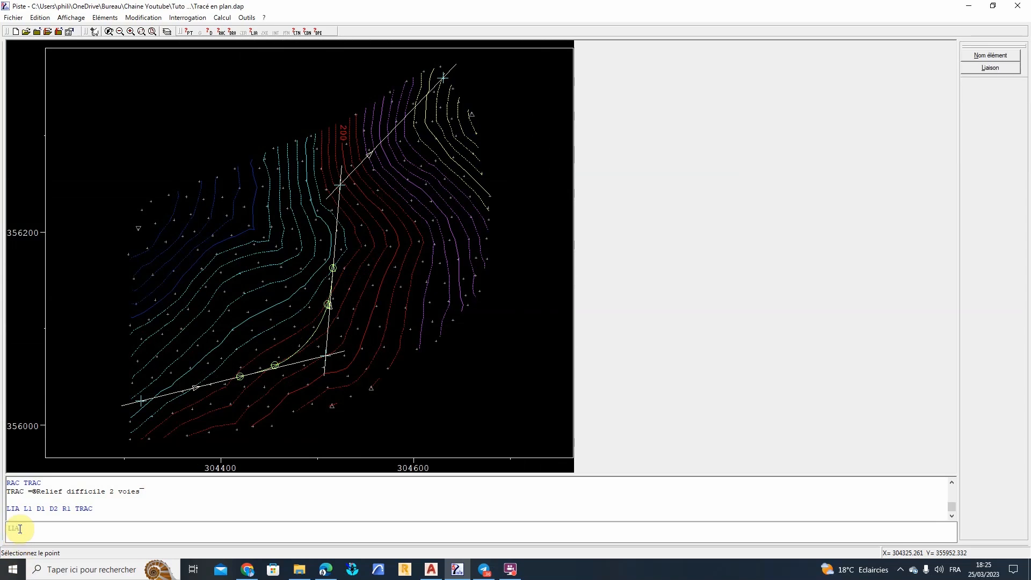
type(" L2")
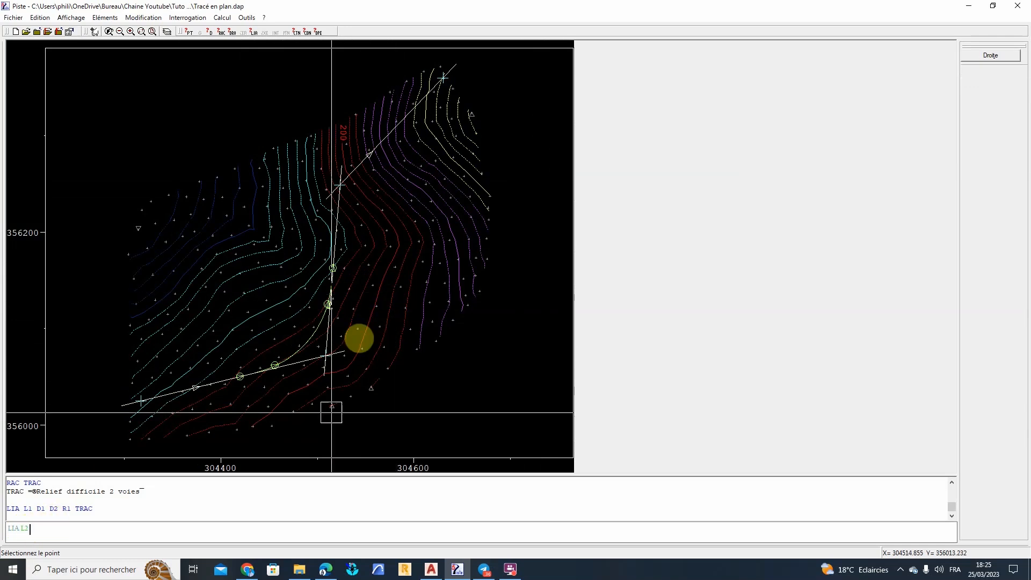
type("D2")
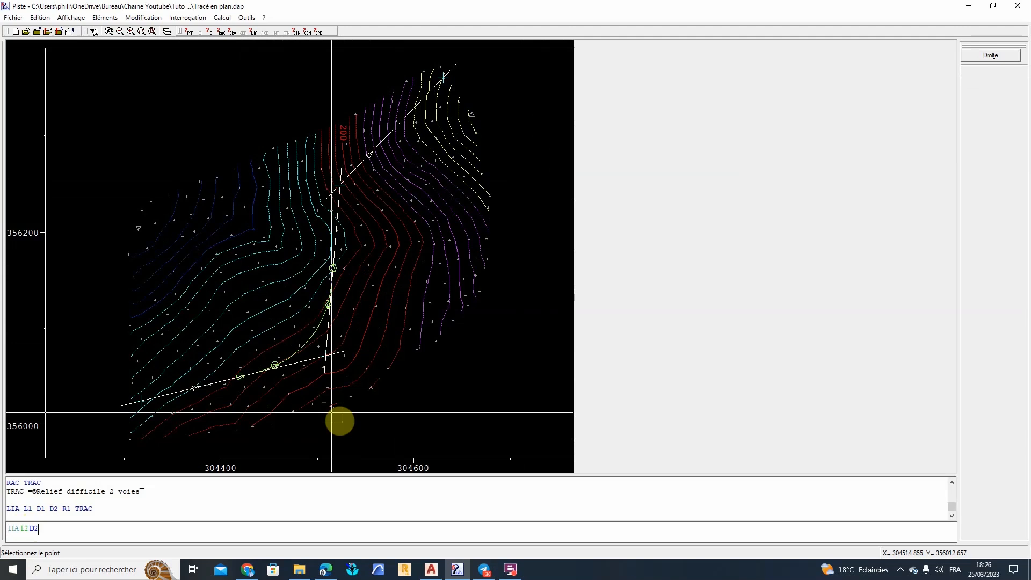
type(" D3")
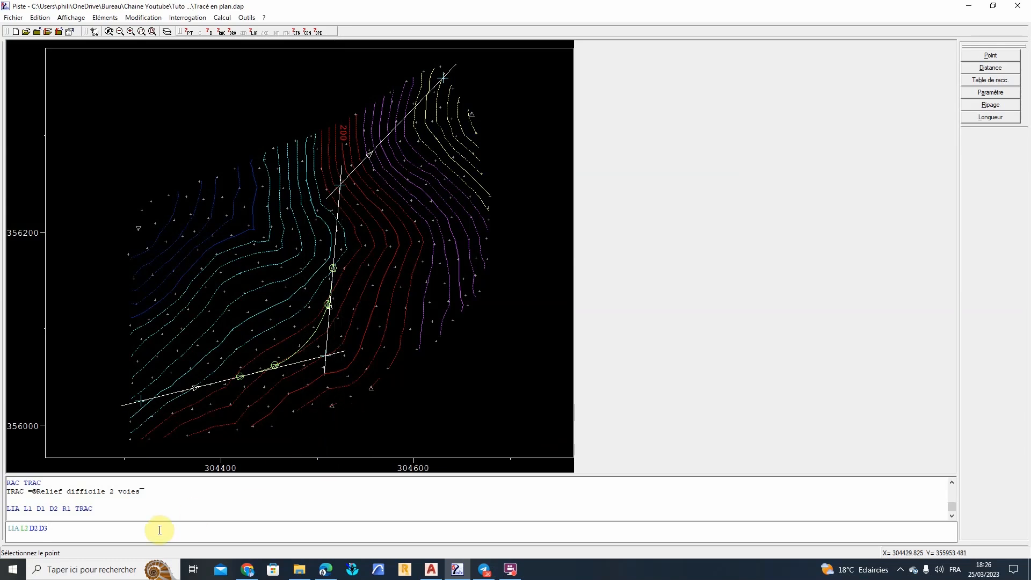
type("R2")
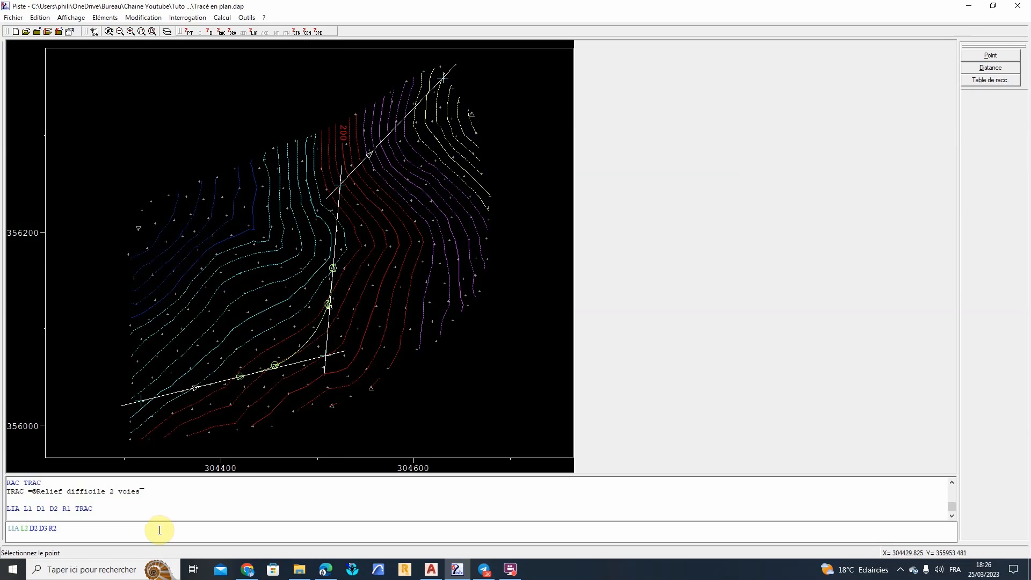
type(" TRAC")
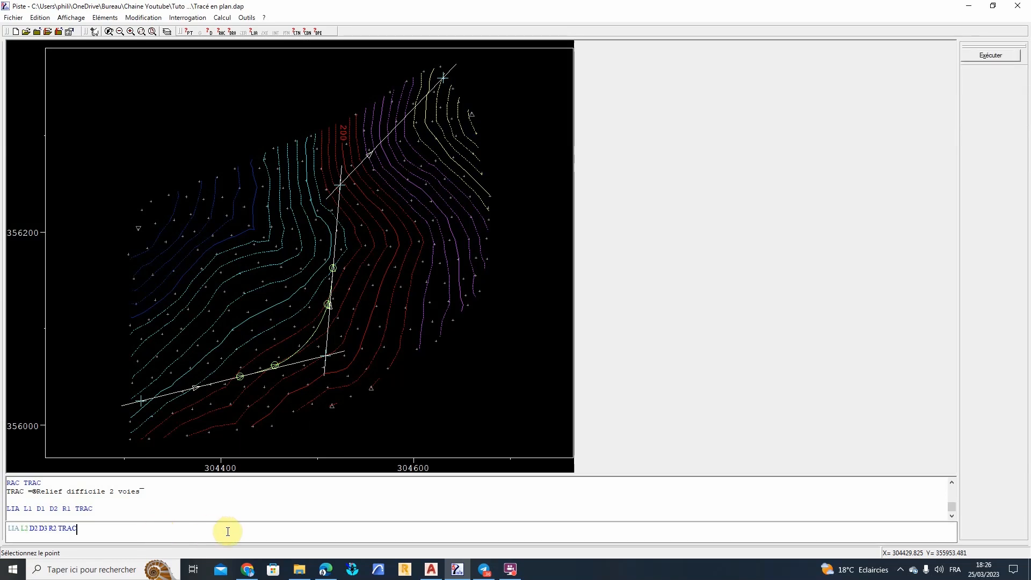
key("Return")
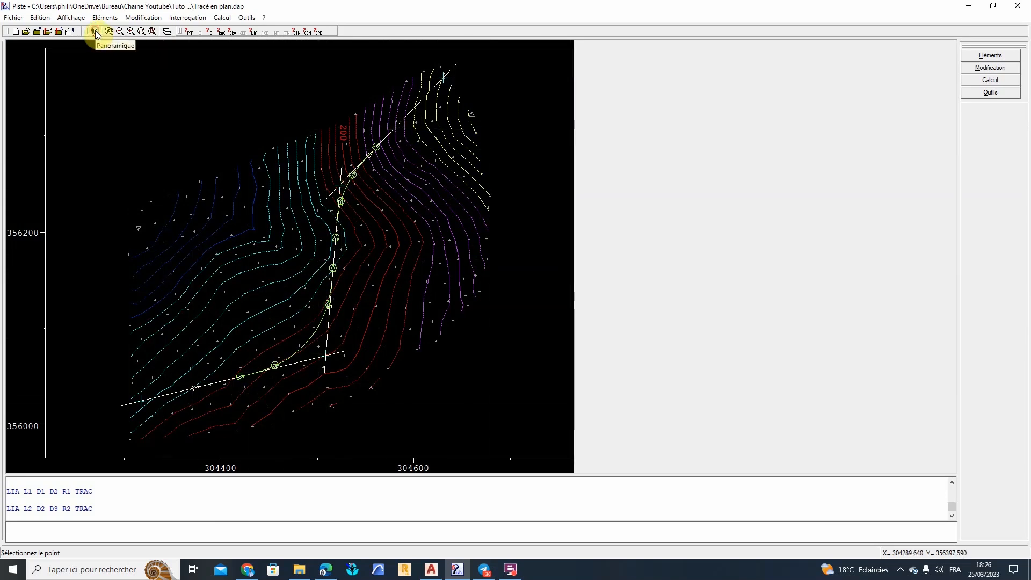
Step: Examine connections L1 and L2 up close along the alignment, then return to the full drawing extents
left_click(342, 154)
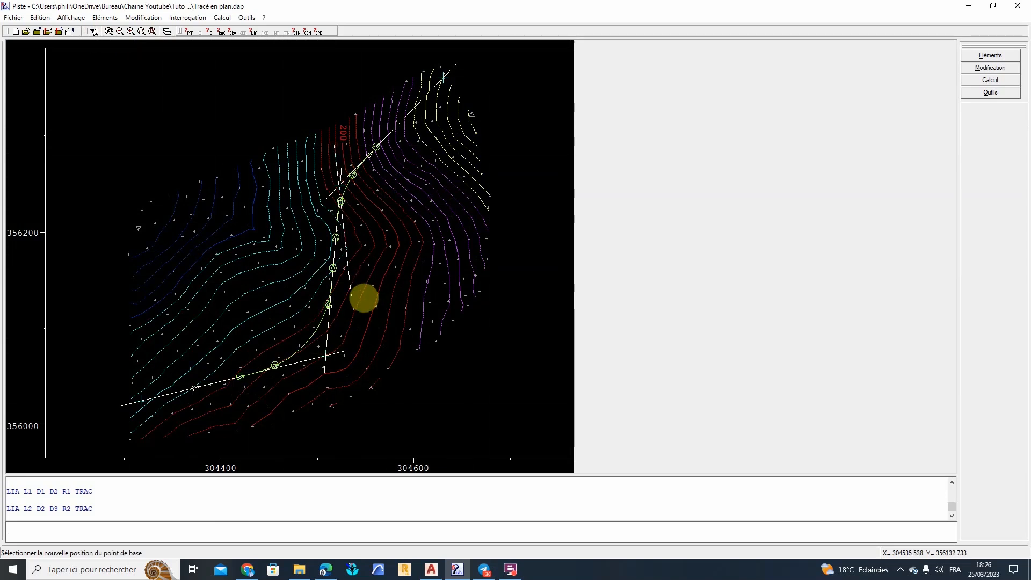
left_click(353, 315)
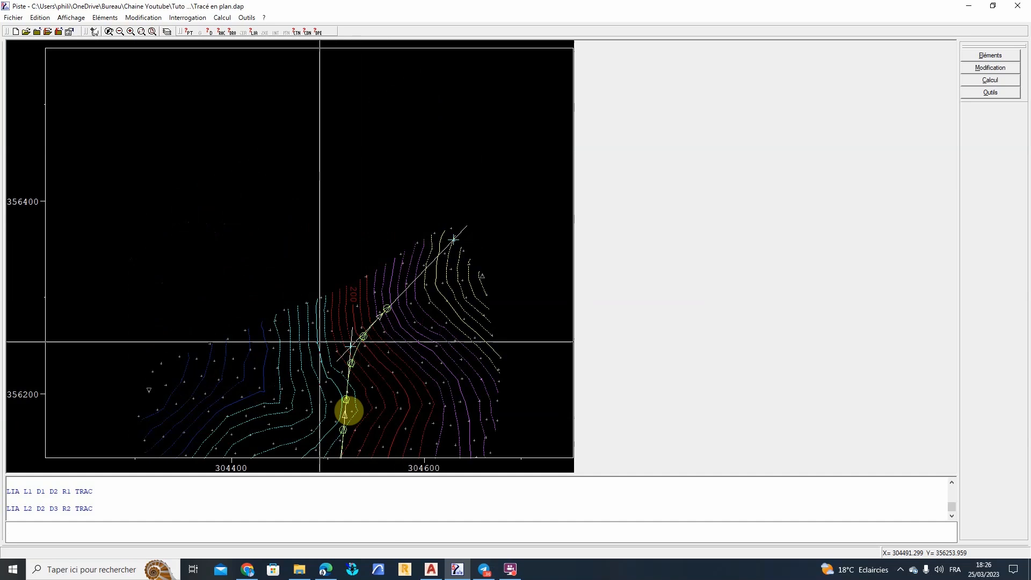
left_click(133, 30)
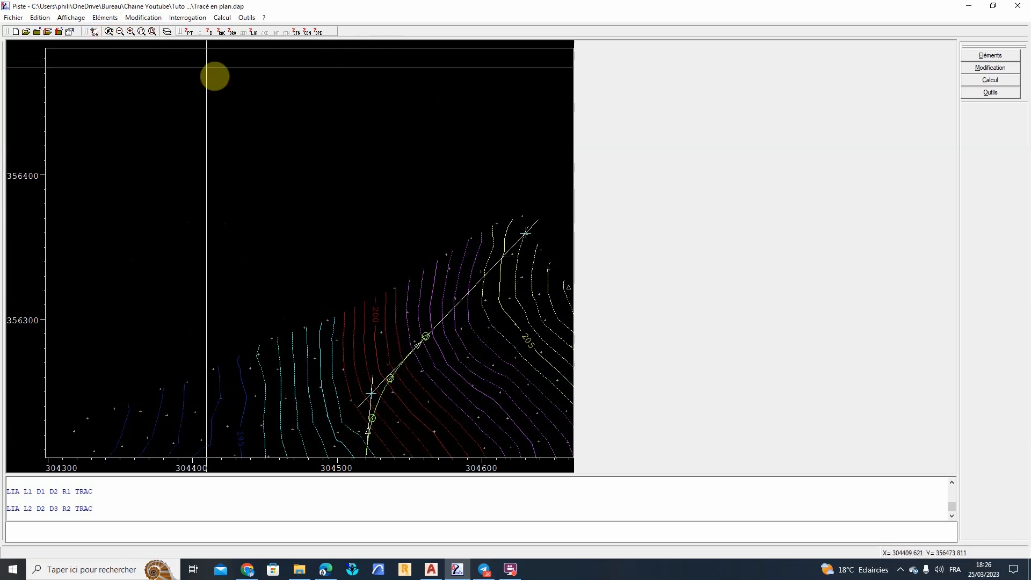
left_click(94, 32)
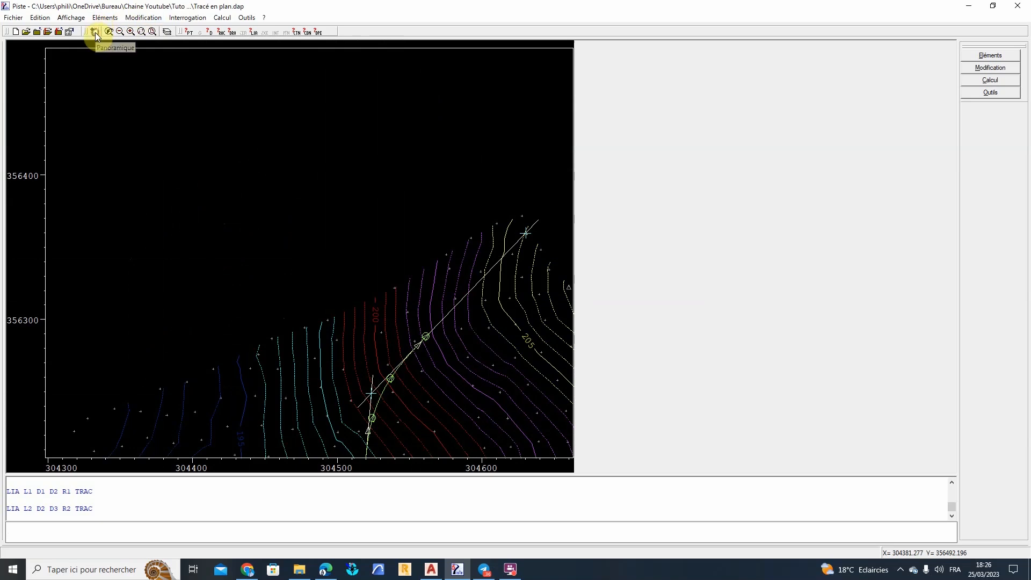
left_click(403, 428)
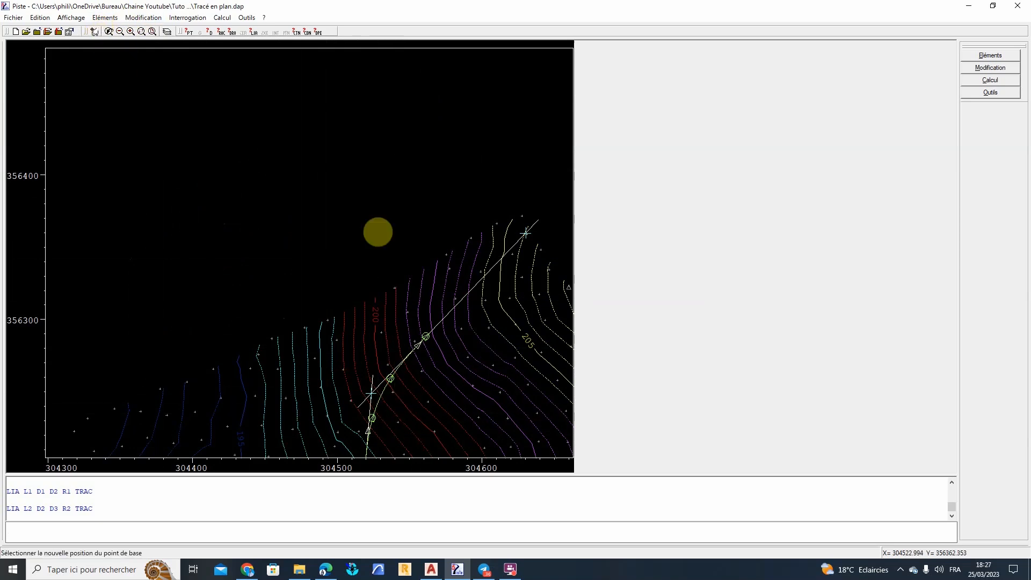
left_click(353, 187)
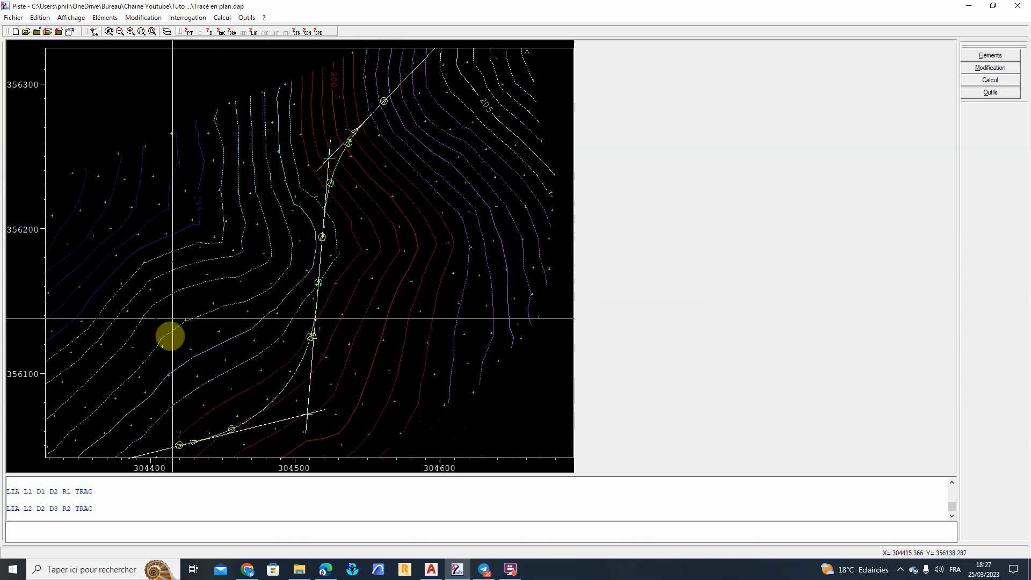
left_click(153, 32)
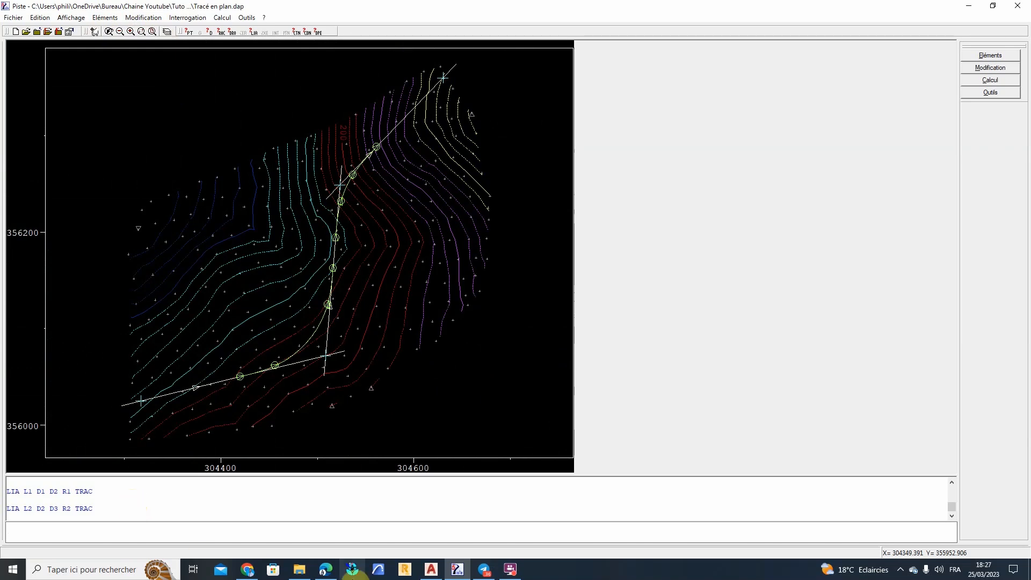
left_click(509, 570)
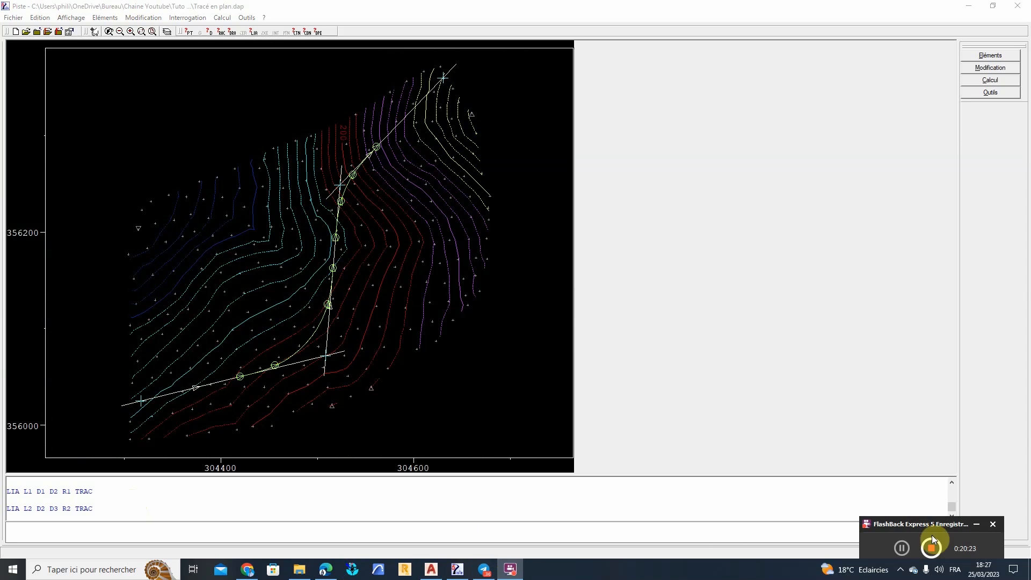
left_click(902, 549)
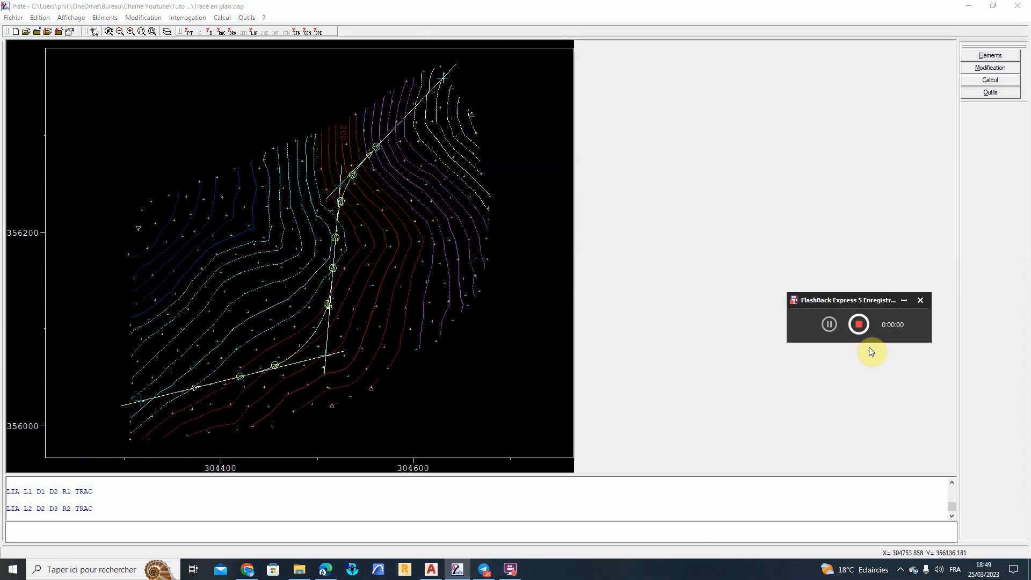
left_click_drag(815, 300, 922, 527)
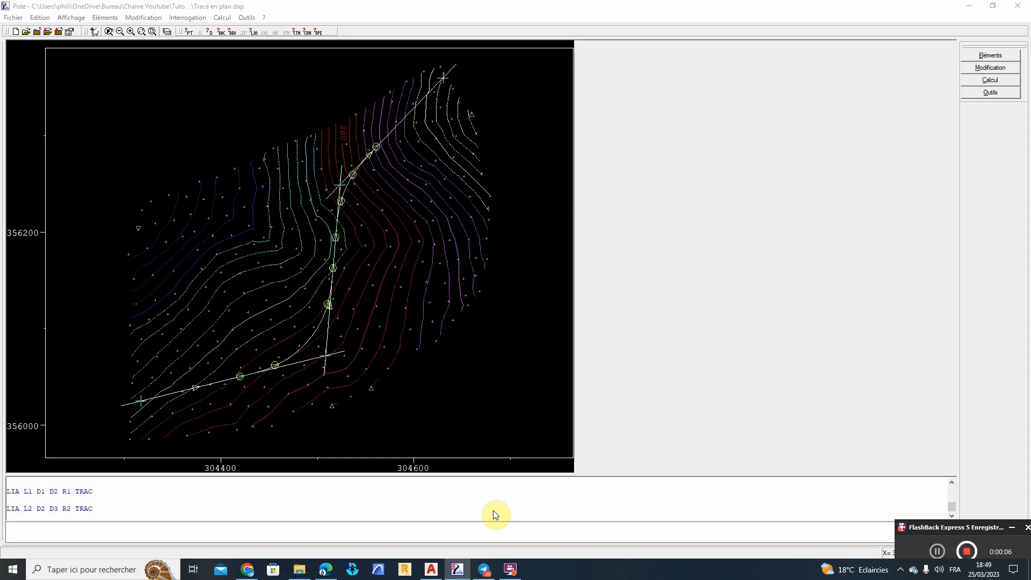
Step: Create the axis AX1 starting at point P1 with automatic completion through the connected elements
left_click(986, 52)
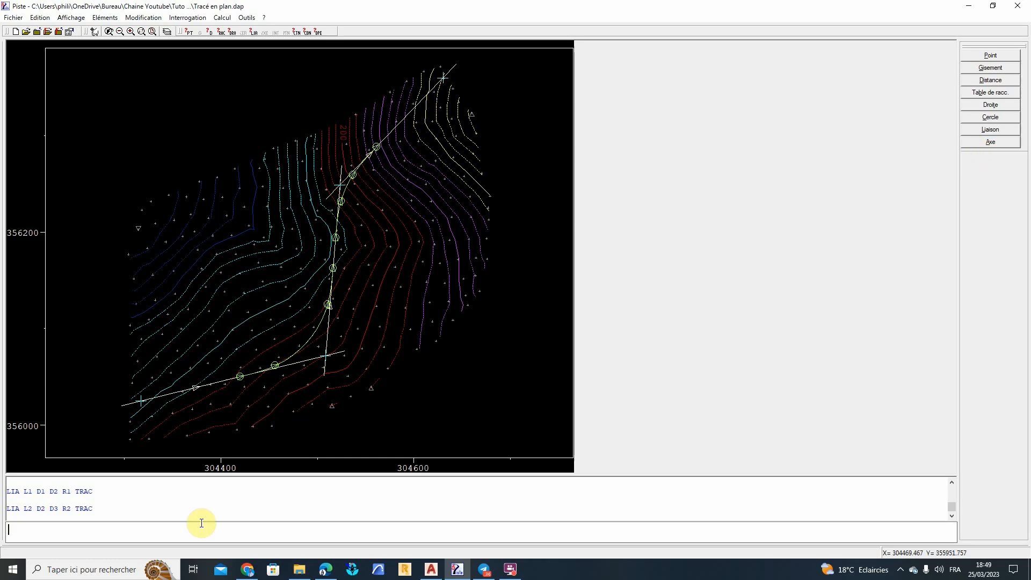
left_click(15, 530)
type("A")
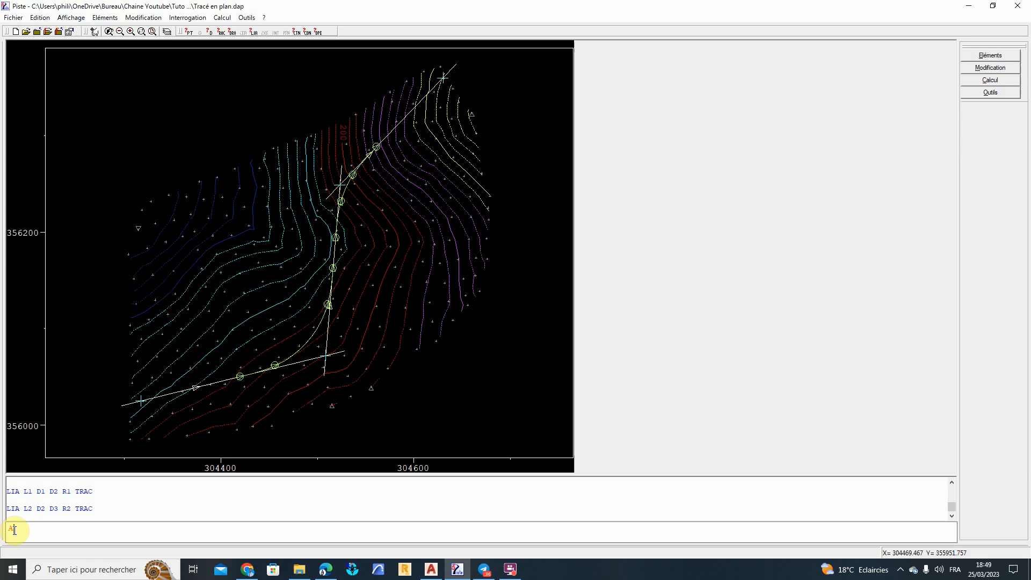
type("XE")
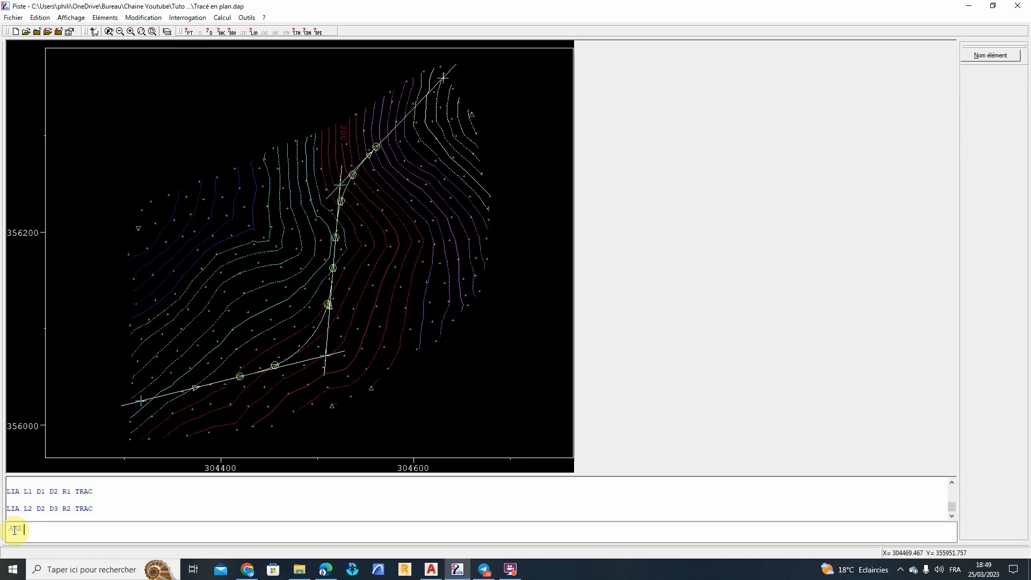
type(" AXE")
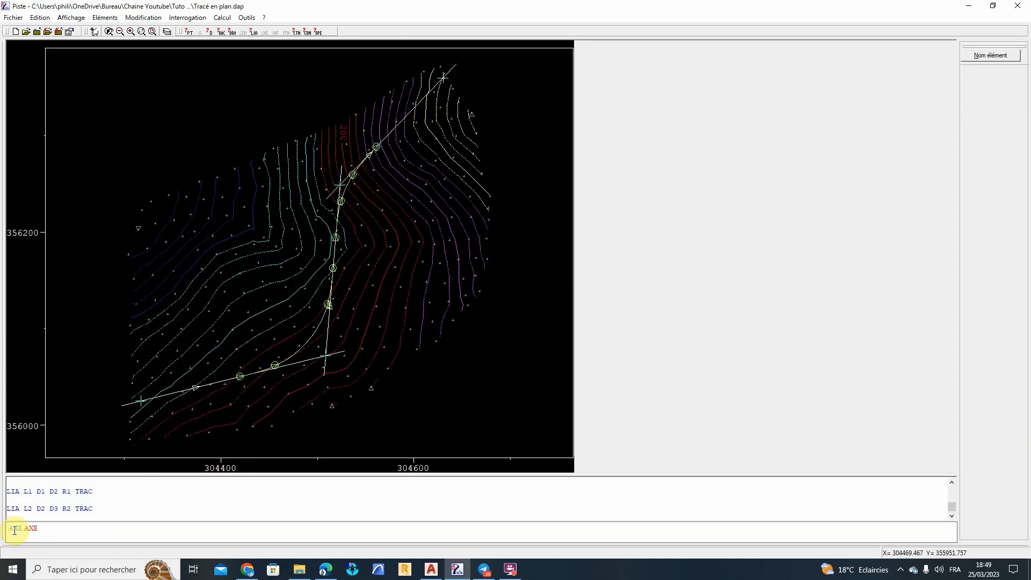
key("BackSpace")
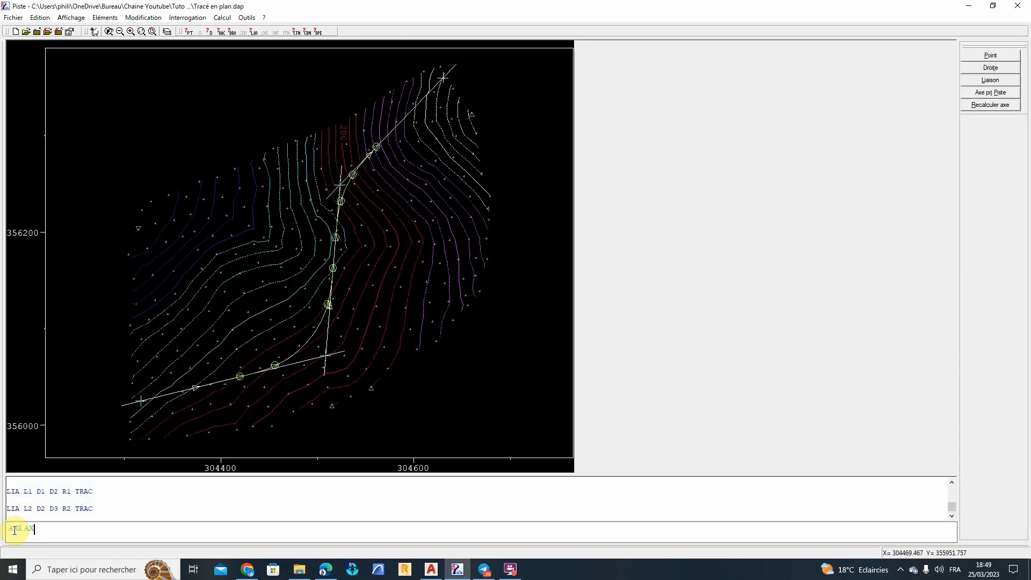
type("1")
type("P1")
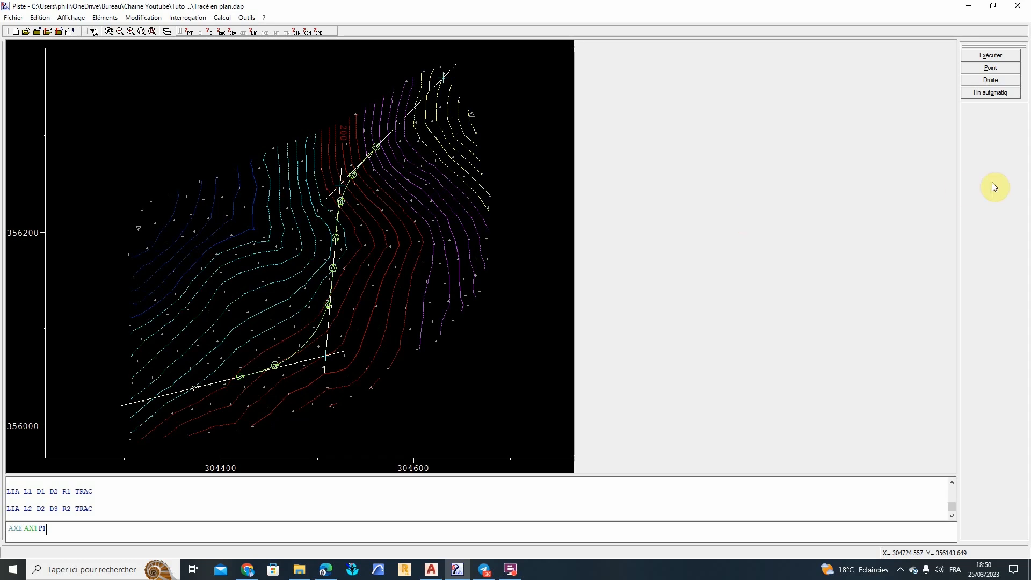
left_click(978, 93)
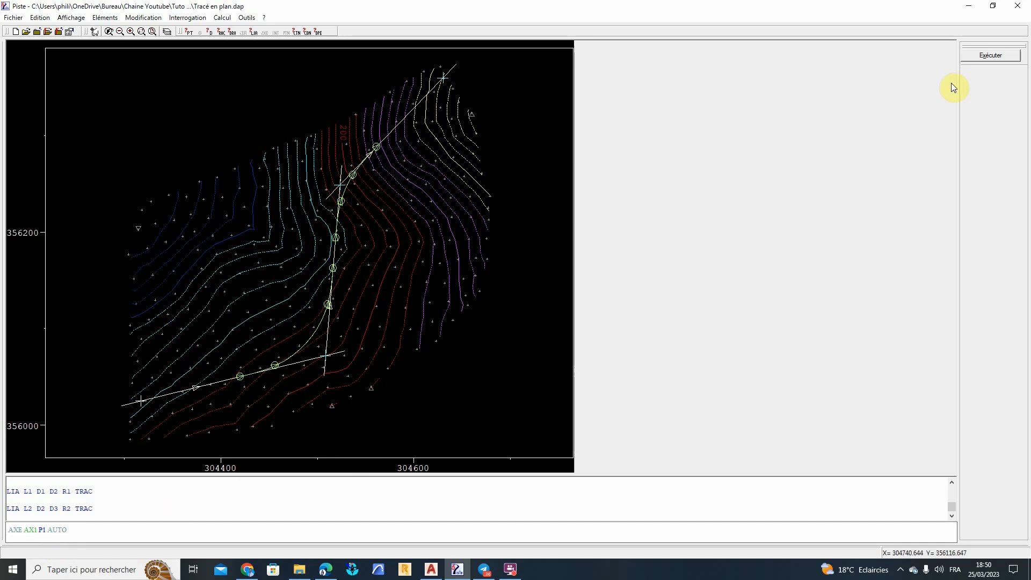
left_click(982, 52)
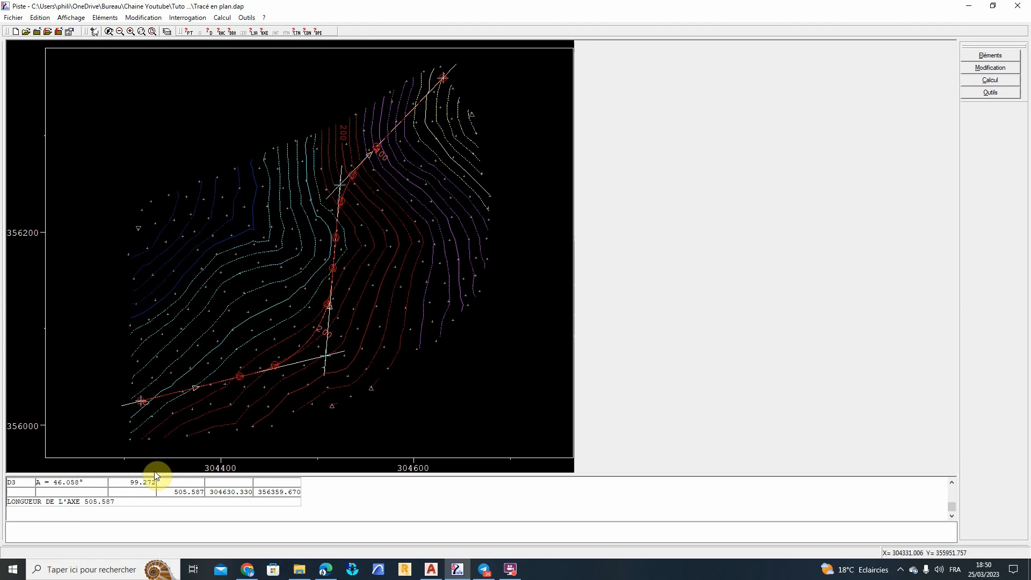
Step: Examine the AX1 results table, reviewing the characteristics, lengths, abscissas and coordinates of each line and connection, then restore the drawing area's size
scroll(119, 508, "up", 1)
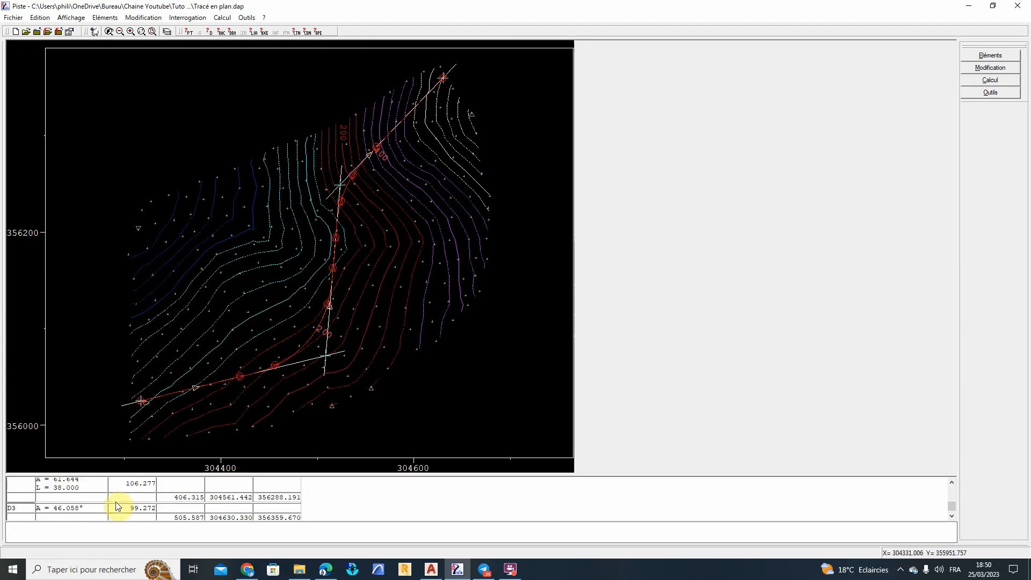
scroll(120, 505, "up", 1)
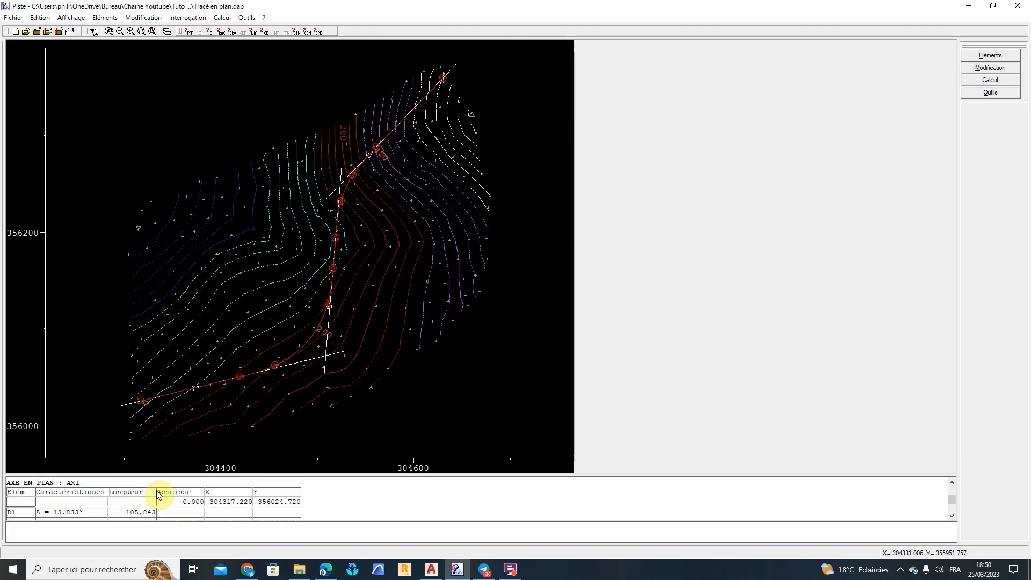
left_click_drag(190, 475, 202, 341)
scroll(165, 424, "up", 10)
scroll(165, 424, "down", 10)
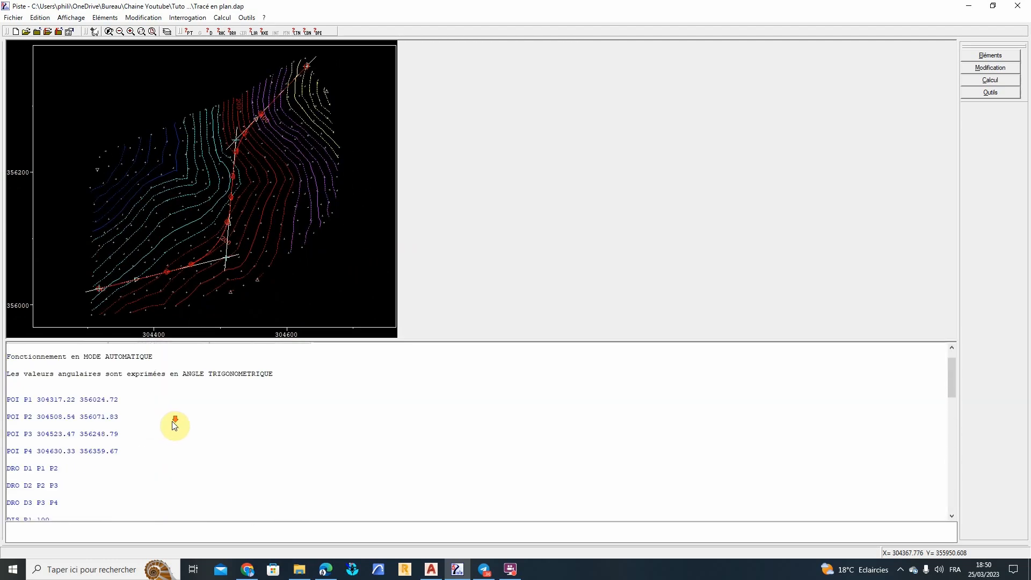
scroll(141, 423, "up", 4)
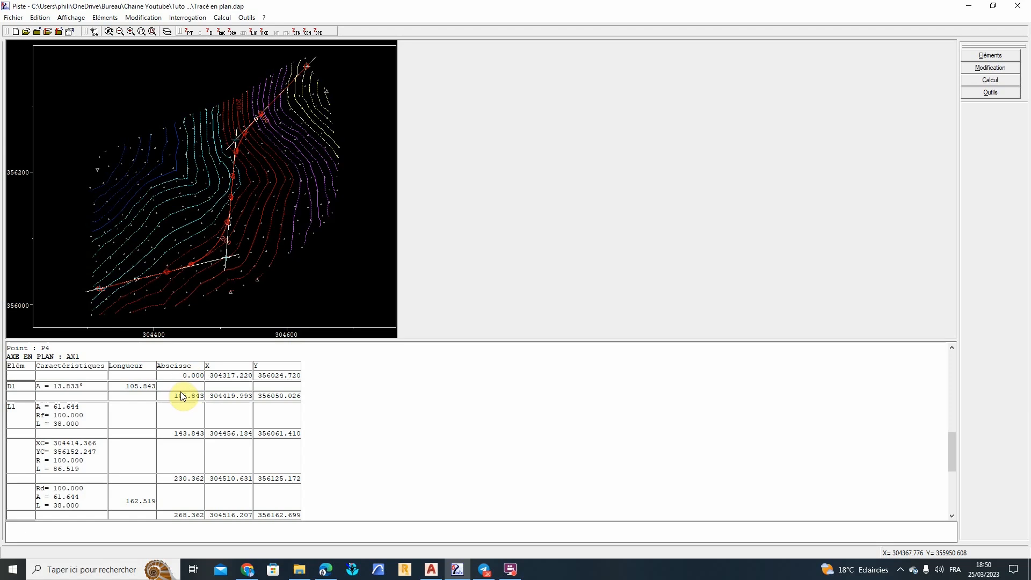
scroll(182, 408, "down", 6)
scroll(178, 441, "up", 1)
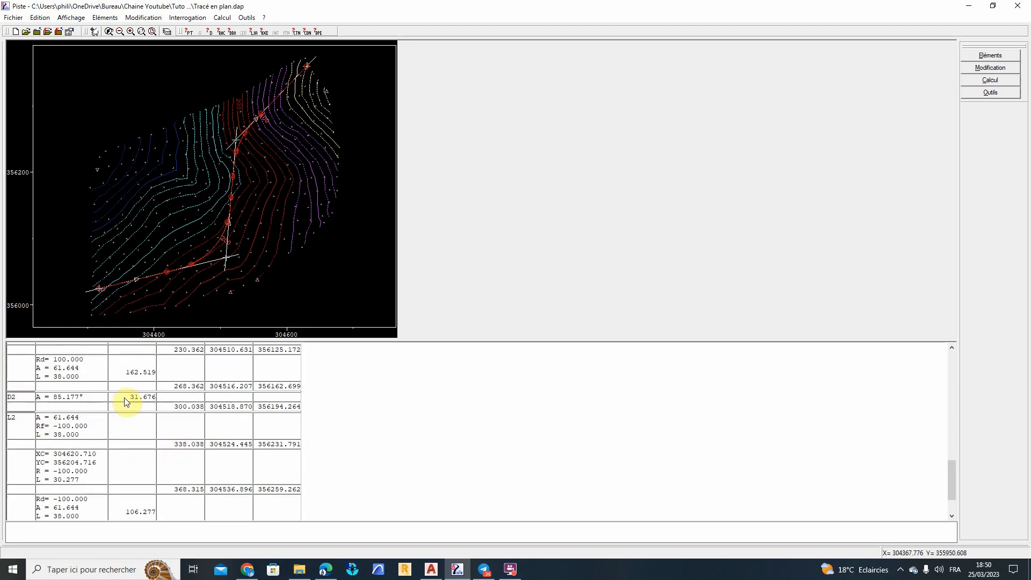
scroll(149, 398, "down", 1)
scroll(150, 398, "down", 1)
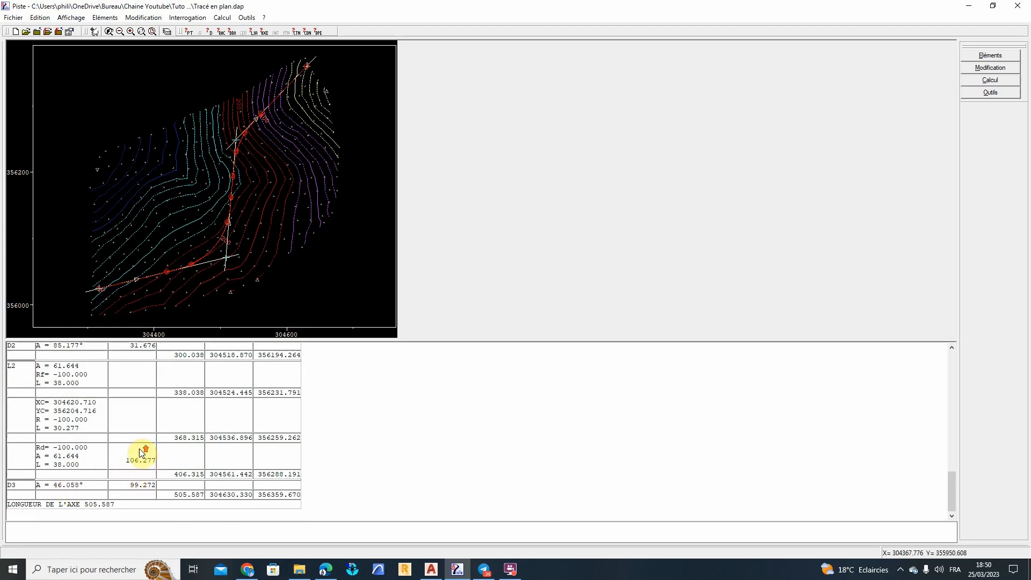
scroll(141, 452, "up", 4)
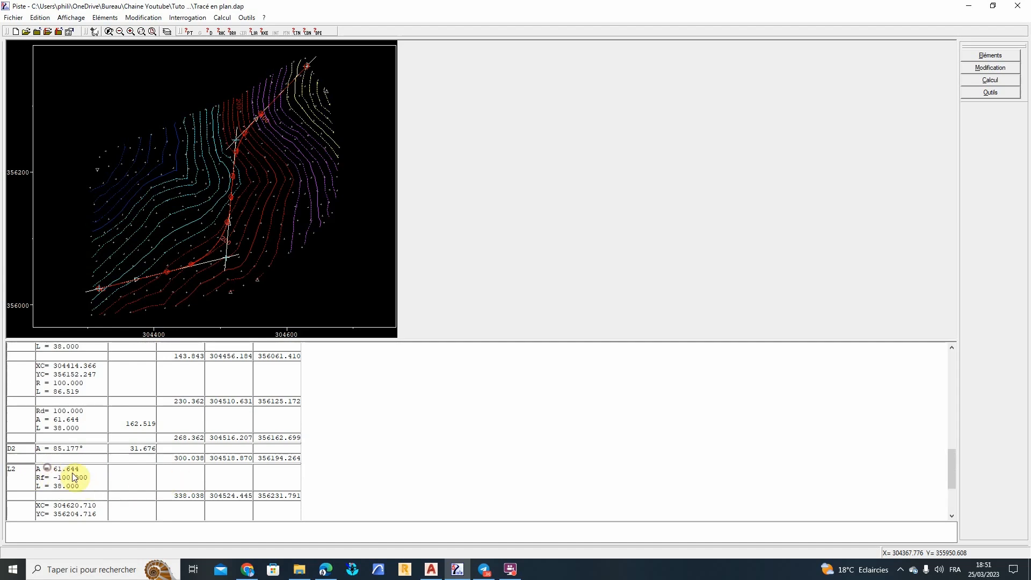
scroll(66, 476, "up", 6)
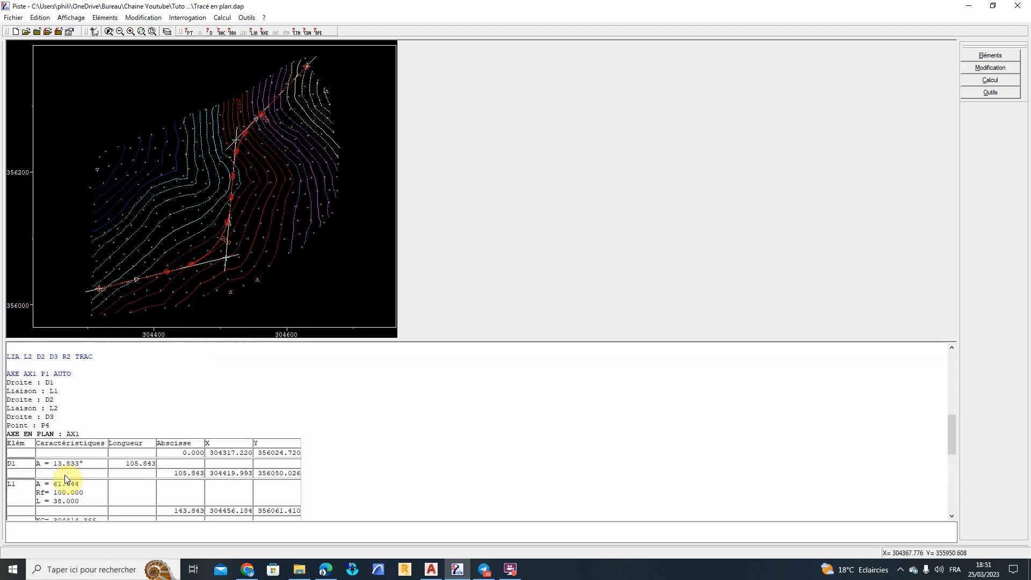
scroll(59, 478, "down", 4)
scroll(54, 479, "down", 3)
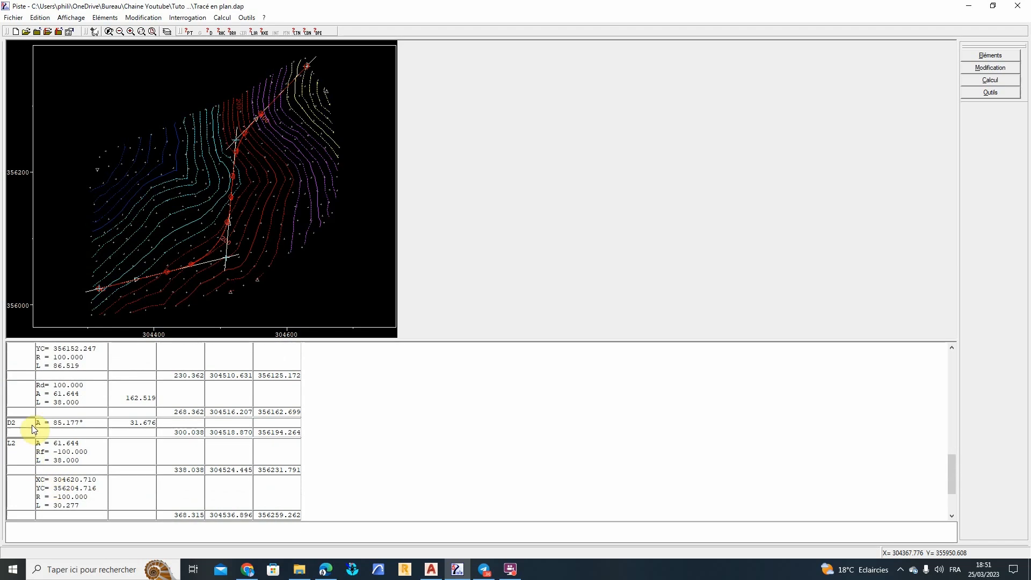
scroll(61, 427, "down", 2)
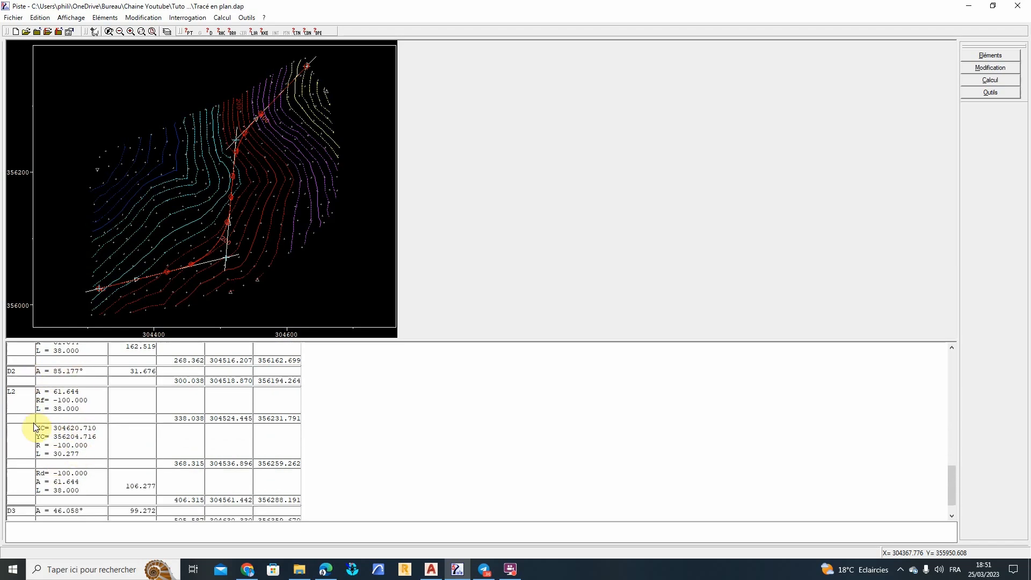
scroll(42, 459, "down", 1)
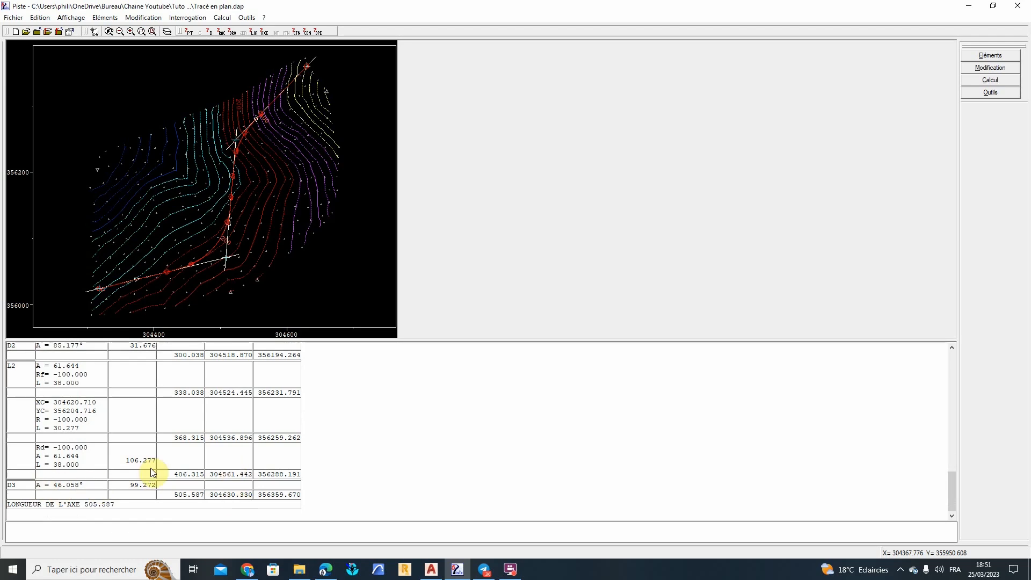
scroll(123, 475, "up", 5)
scroll(97, 484, "down", 5)
left_click_drag(176, 343, 176, 411)
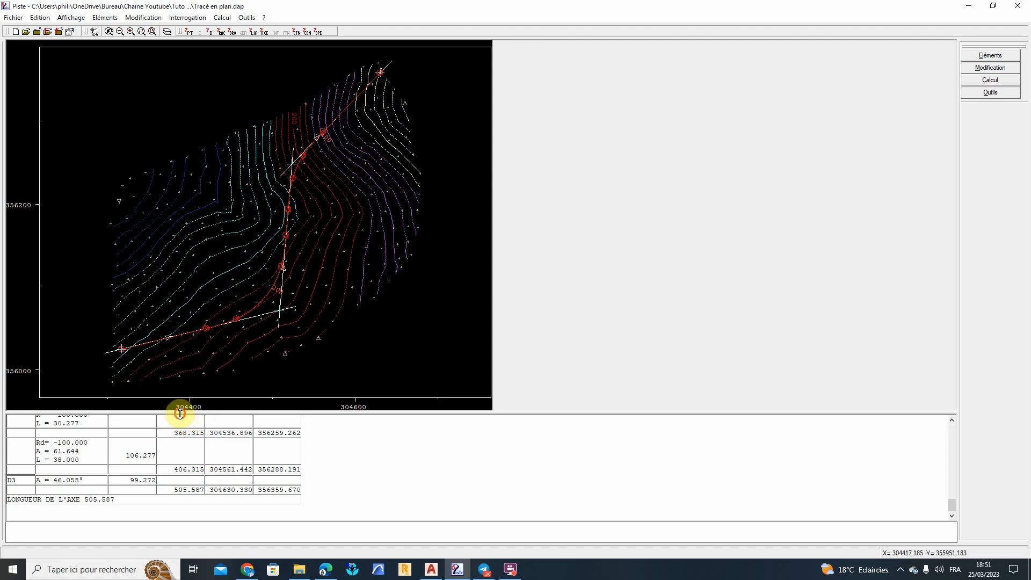
left_click_drag(180, 411, 176, 476)
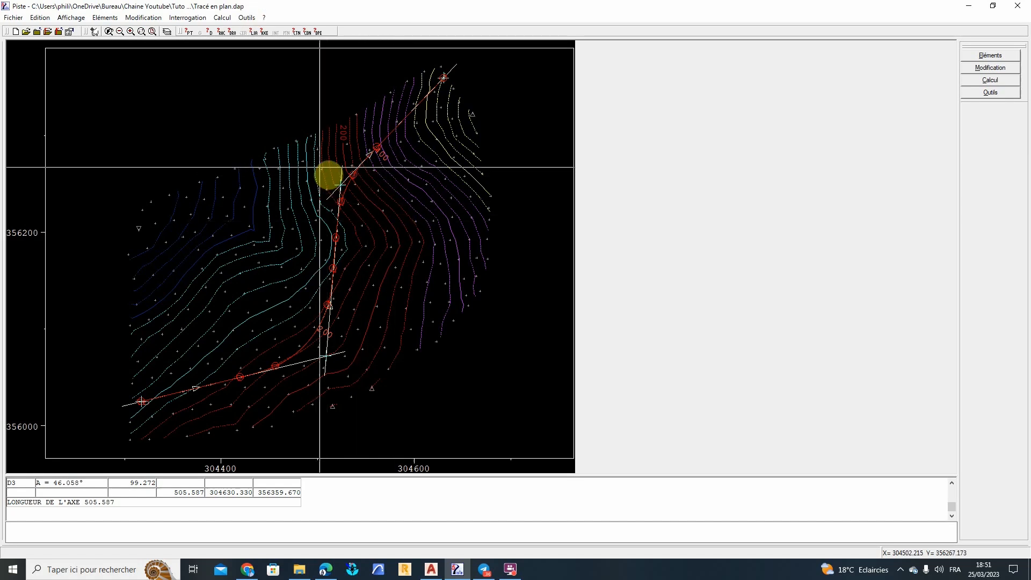
Step: Define an equidistant profile zone on axis AX1 starting at abscissa 0 with a spacing of 20
left_click(224, 17)
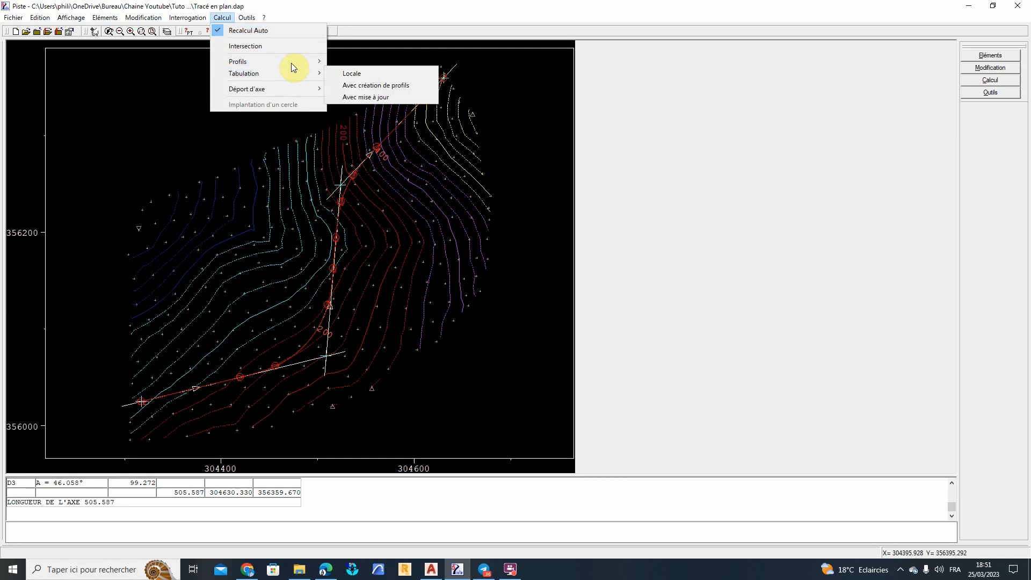
mouse_move(294, 61)
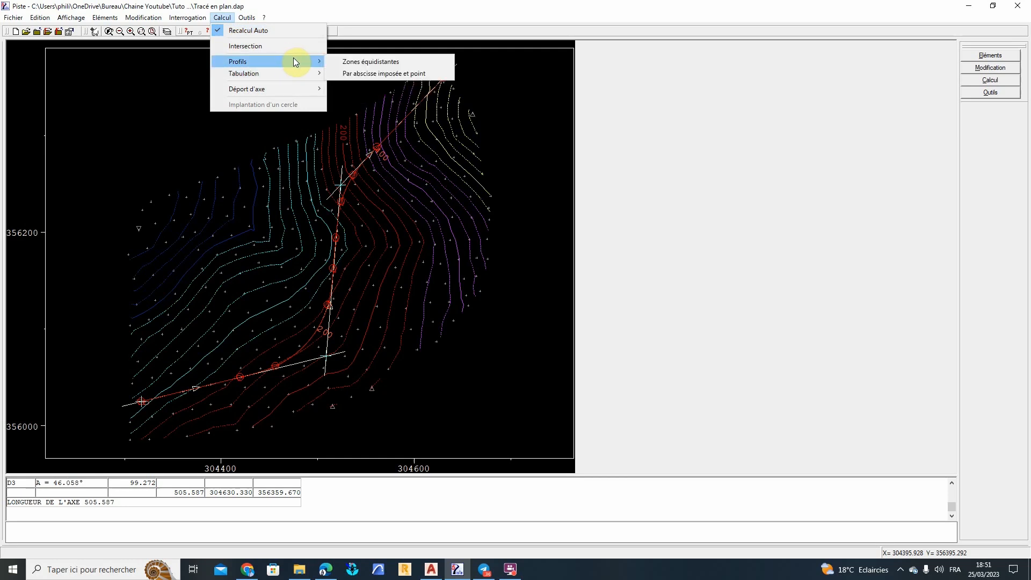
left_click(351, 63)
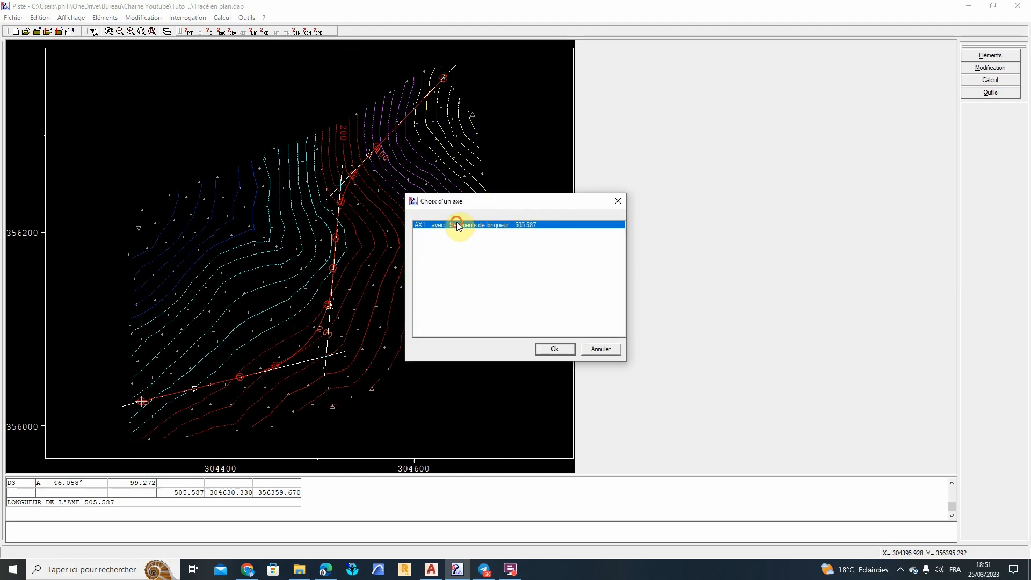
left_click(554, 349)
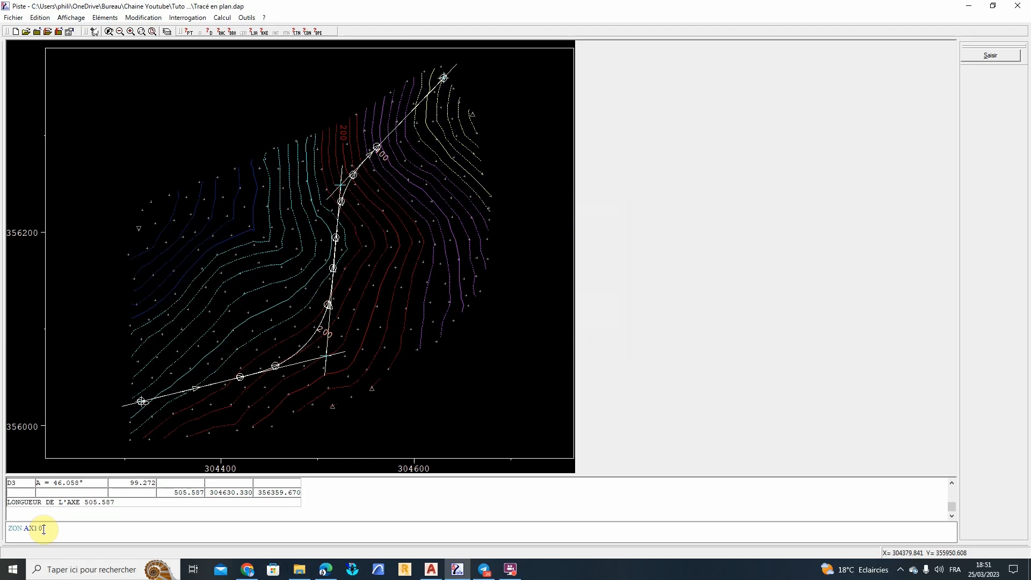
type("0 20")
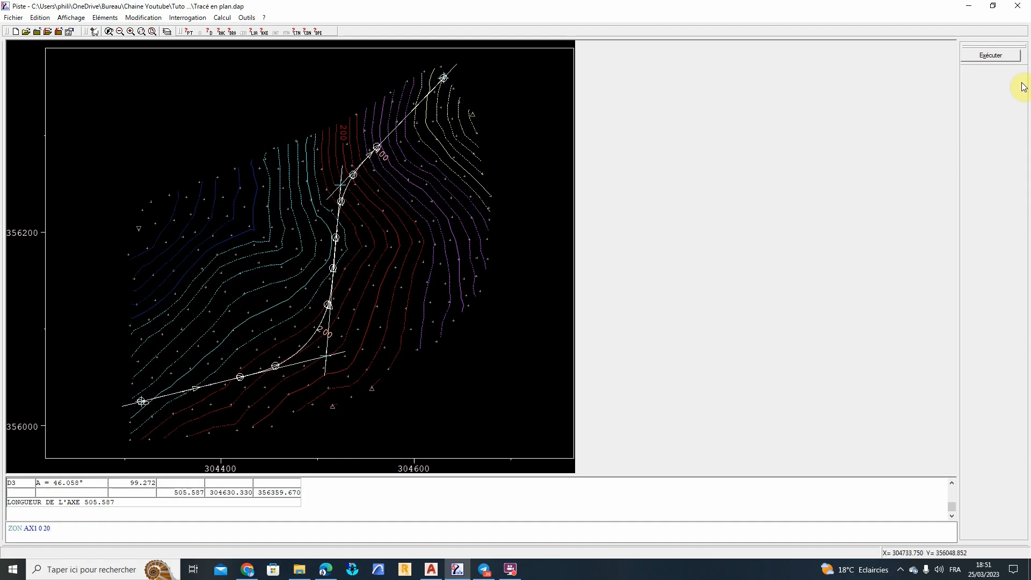
left_click(994, 56)
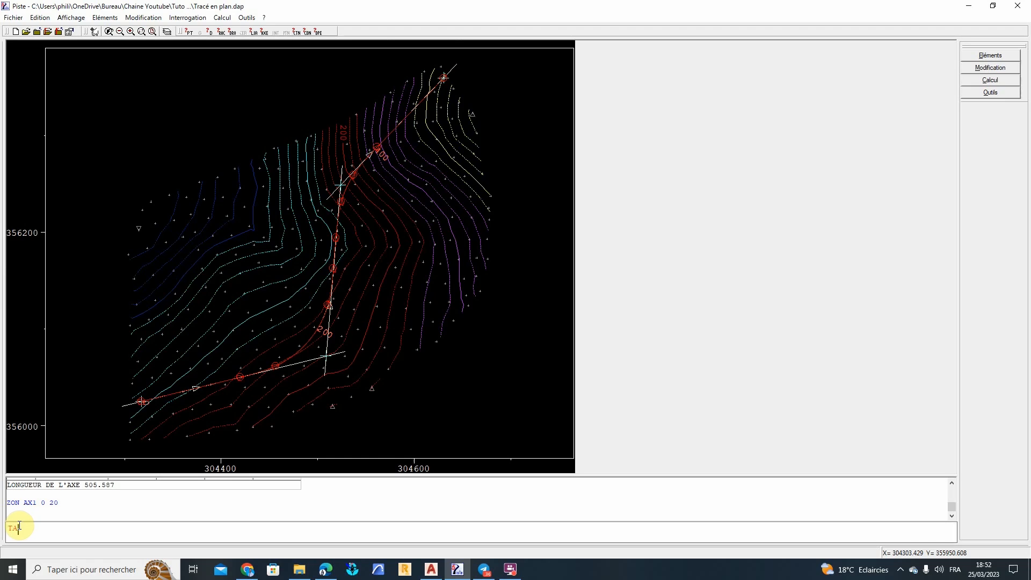
Step: Run the TAB tabulation command on axis AX1 with the PIS creation option
type("B")
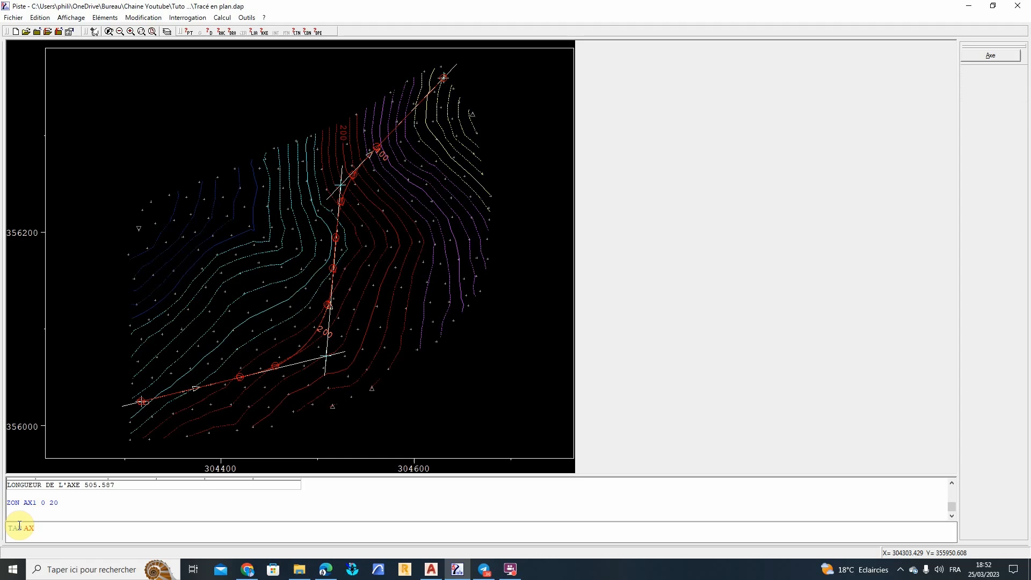
type("AX1")
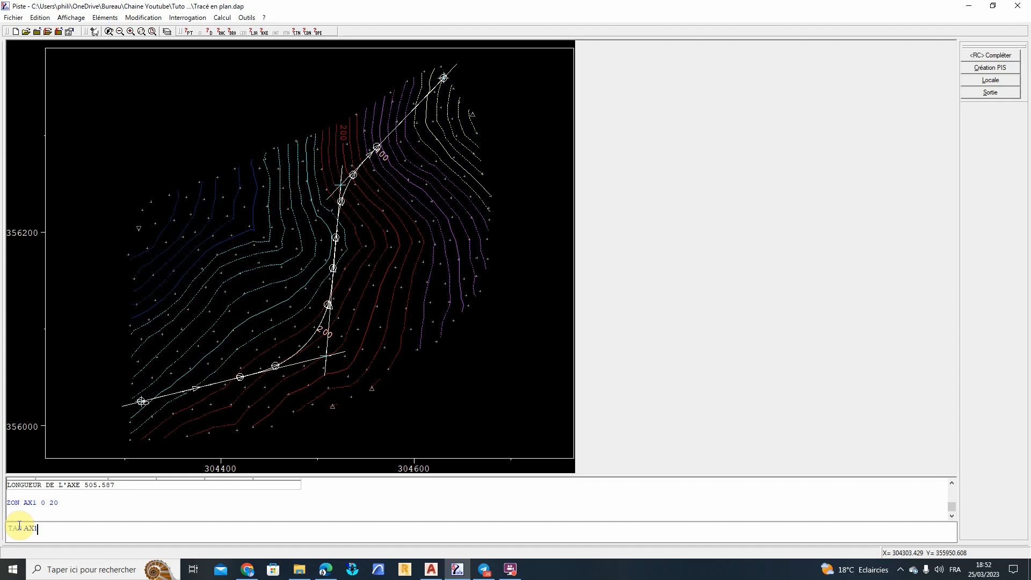
left_click(993, 52)
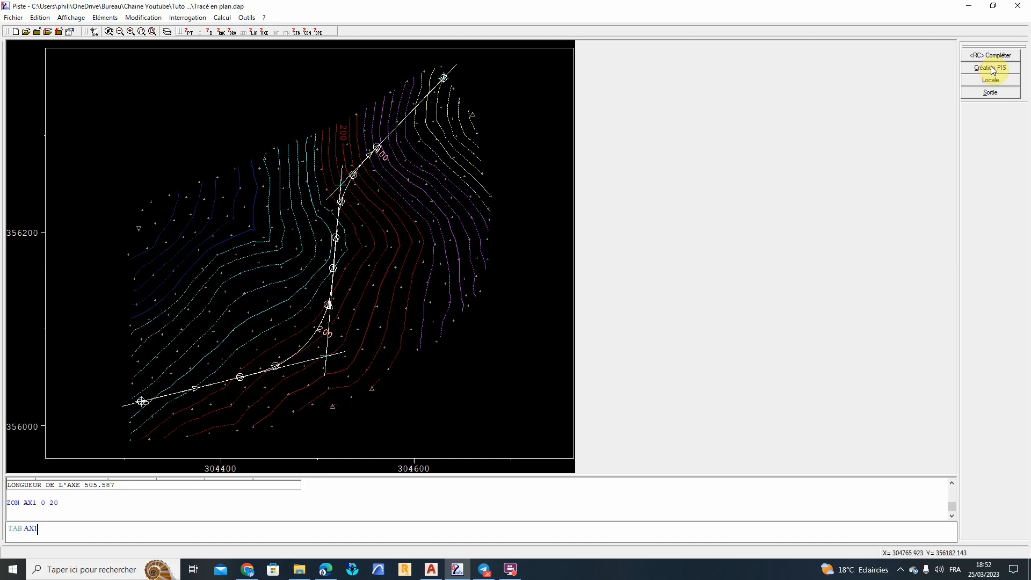
left_click(990, 67)
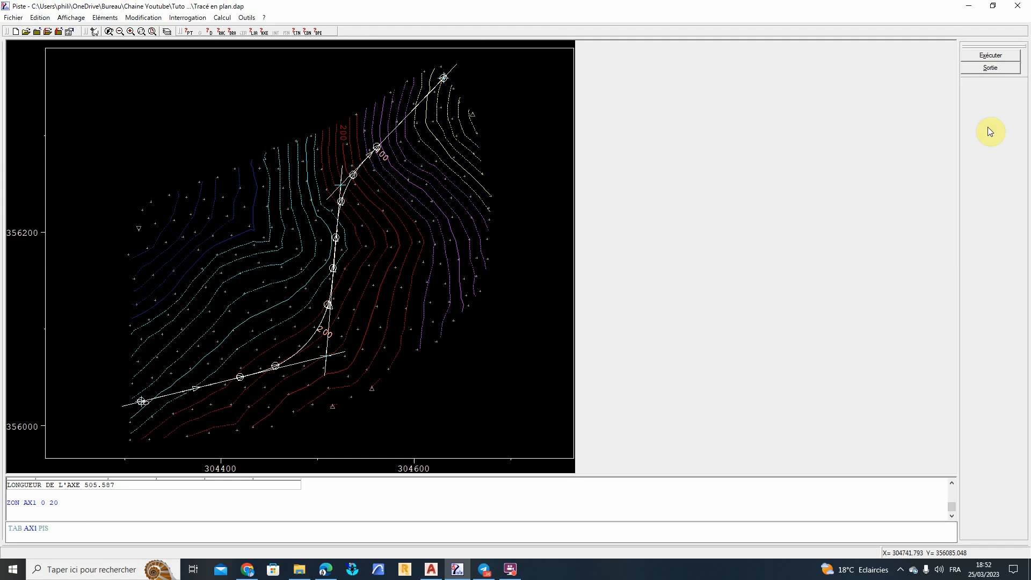
left_click(980, 56)
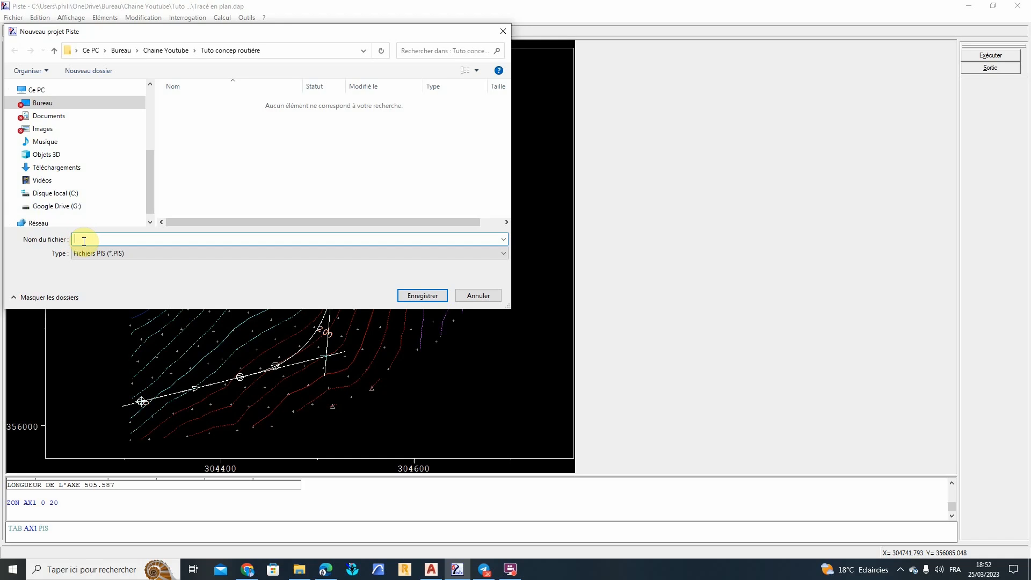
Step: Save the new PIS project in the Tuto concep routière folder under the name Tabulation projet
left_click(84, 241)
type("T")
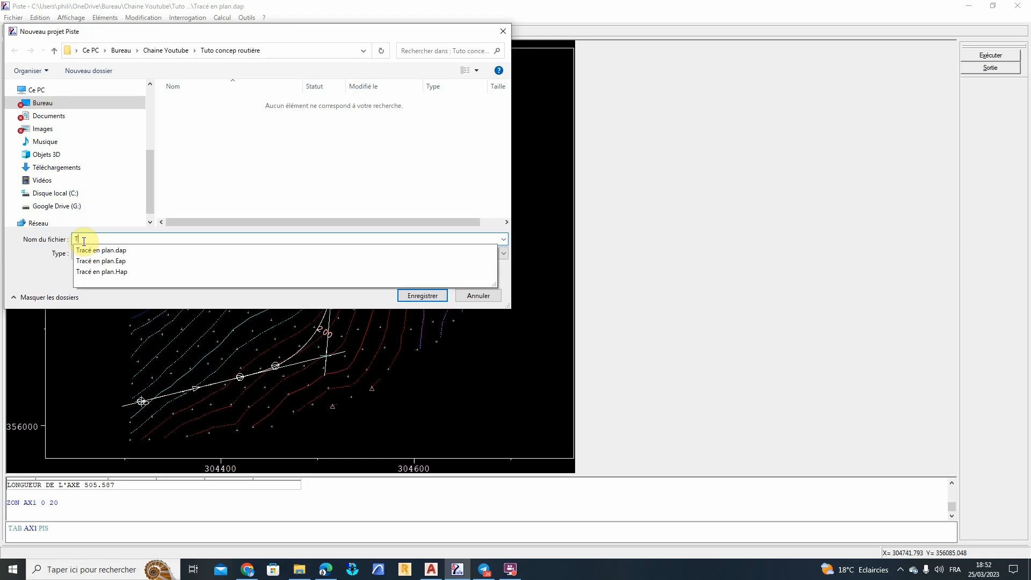
type("abulation projet")
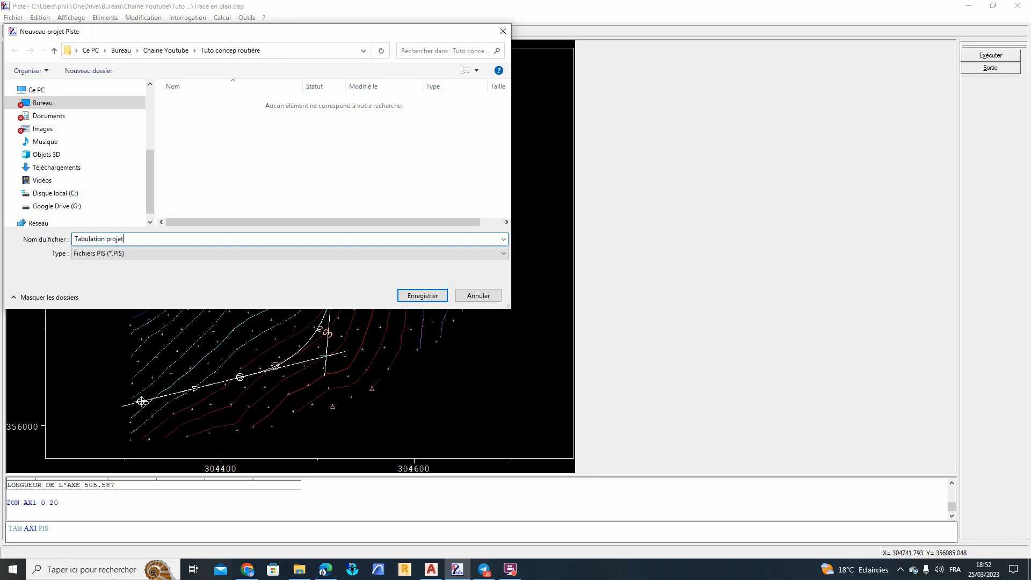
left_click(219, 253)
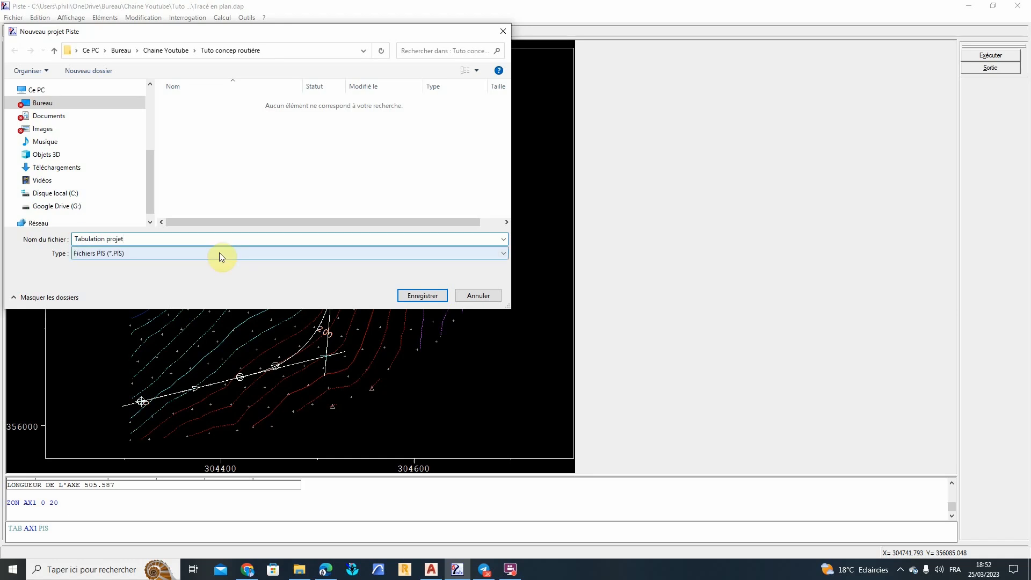
left_click(418, 296)
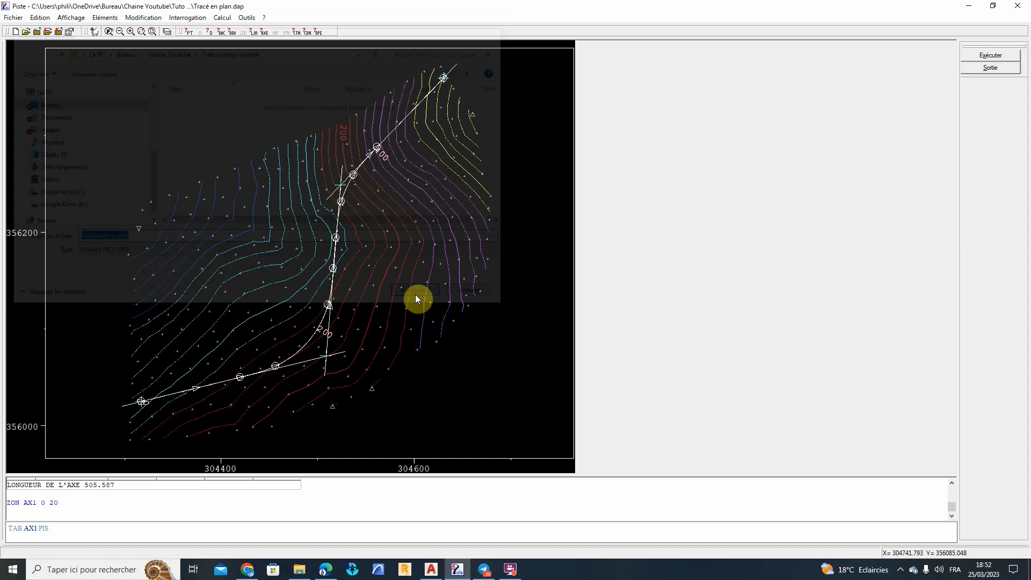
Step: Accept 1 as the first profile number with the default study title, and include a profile at each tangency point
left_click(542, 324)
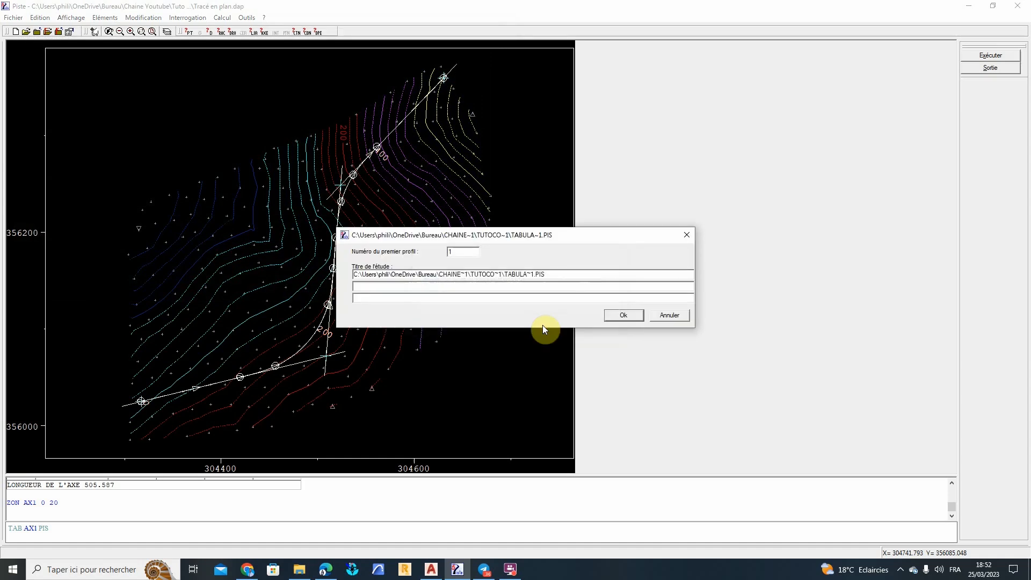
left_click(619, 317)
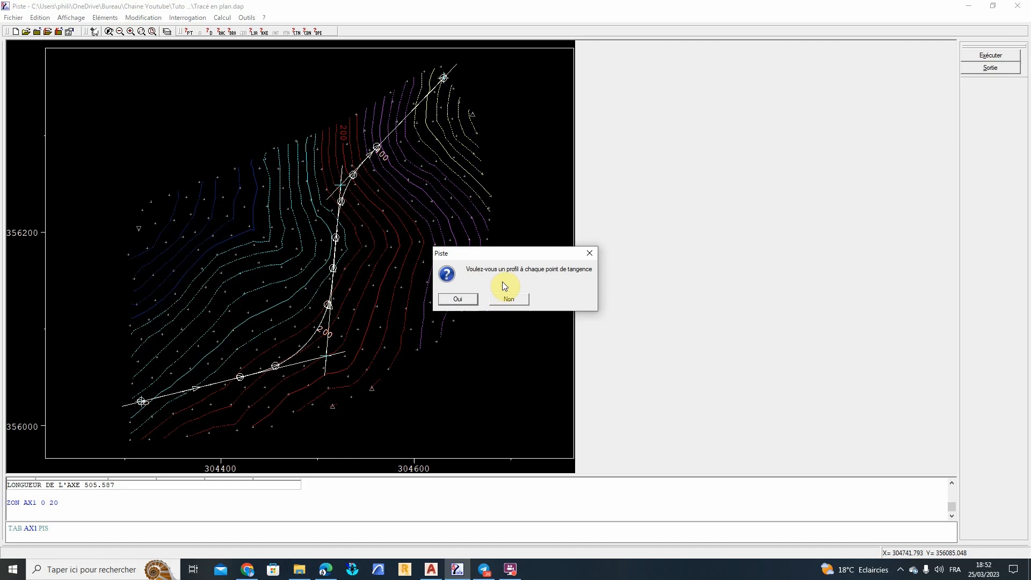
left_click(459, 299)
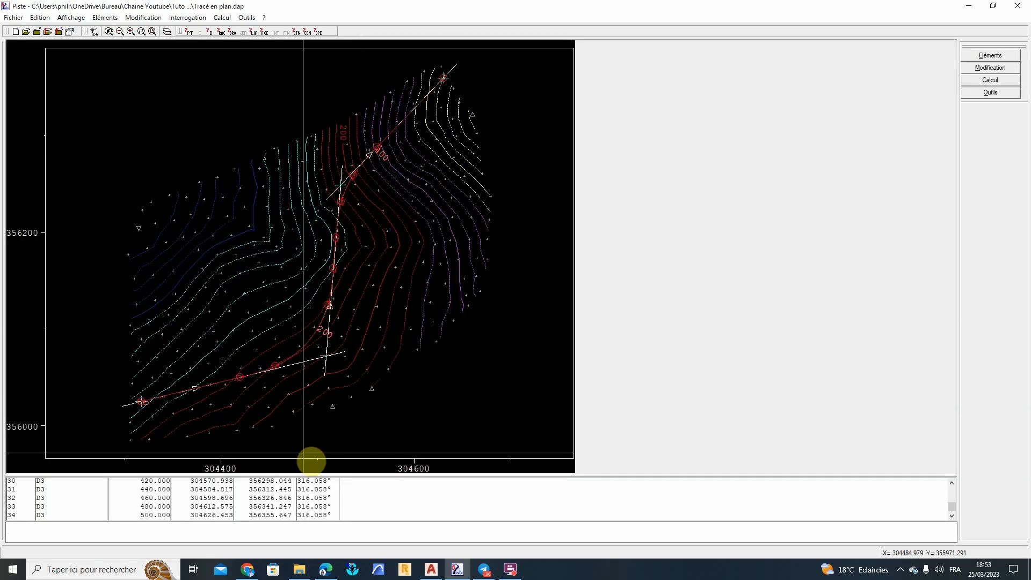
Step: Enlarge the results area and examine the axis tabulation, reviewing each profile's element, abscissa, X and Y coordinates and angle, then enlarge the drawing slightly
left_click_drag(298, 475, 308, 250)
scroll(200, 356, "up", 5)
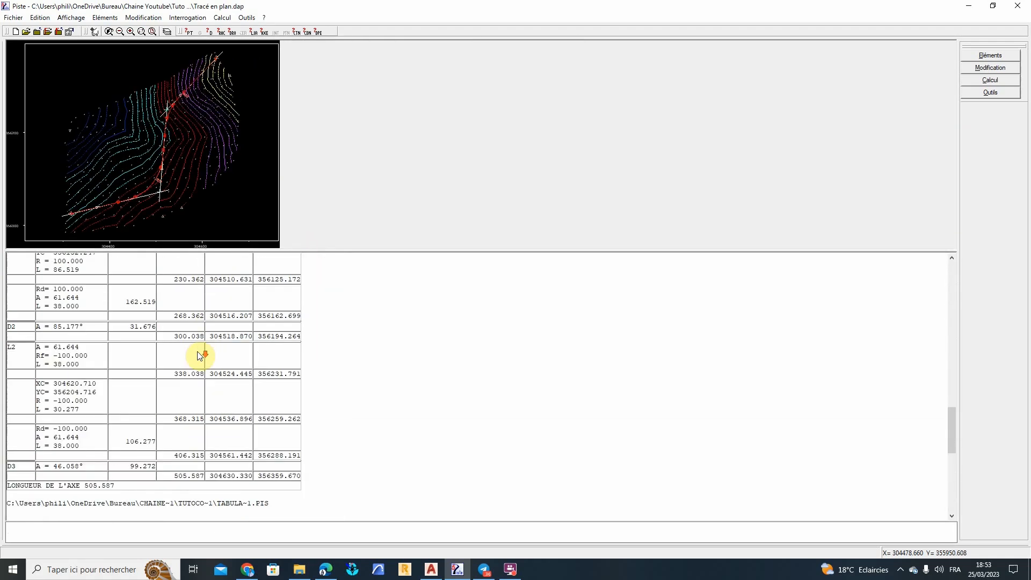
scroll(199, 355, "up", 5)
scroll(195, 354, "down", 15)
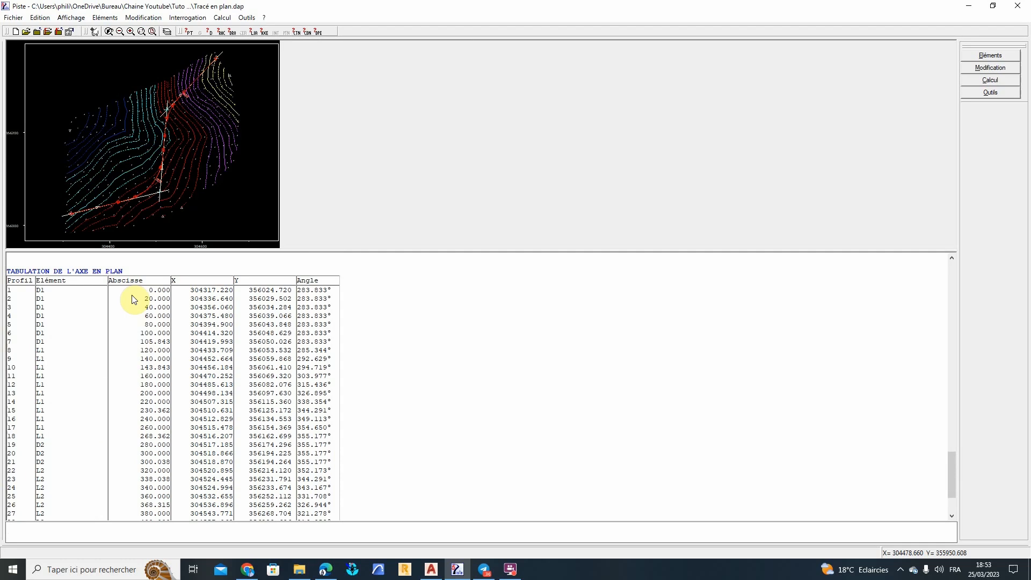
scroll(312, 300, "down", 3)
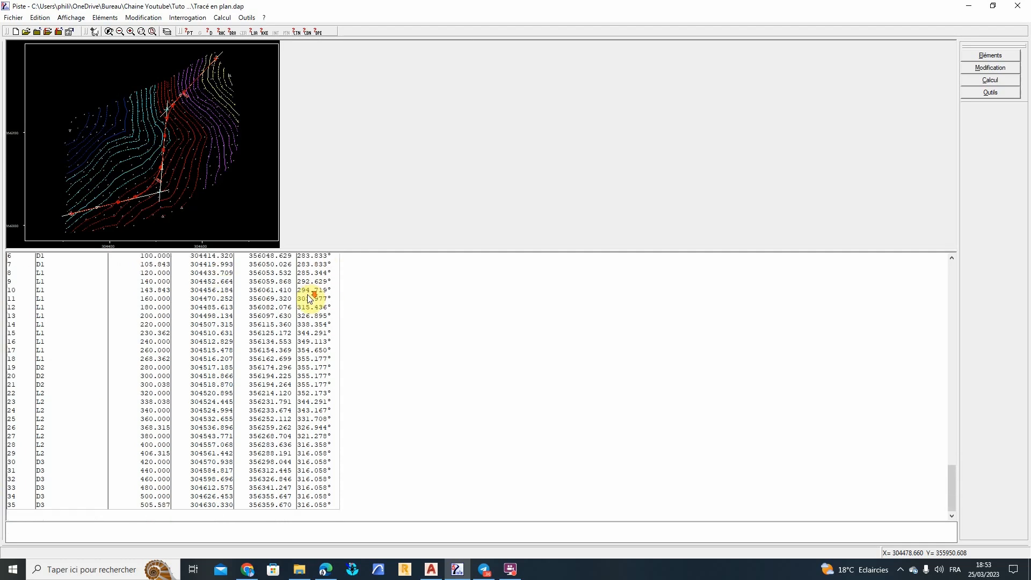
scroll(206, 392, "up", 8)
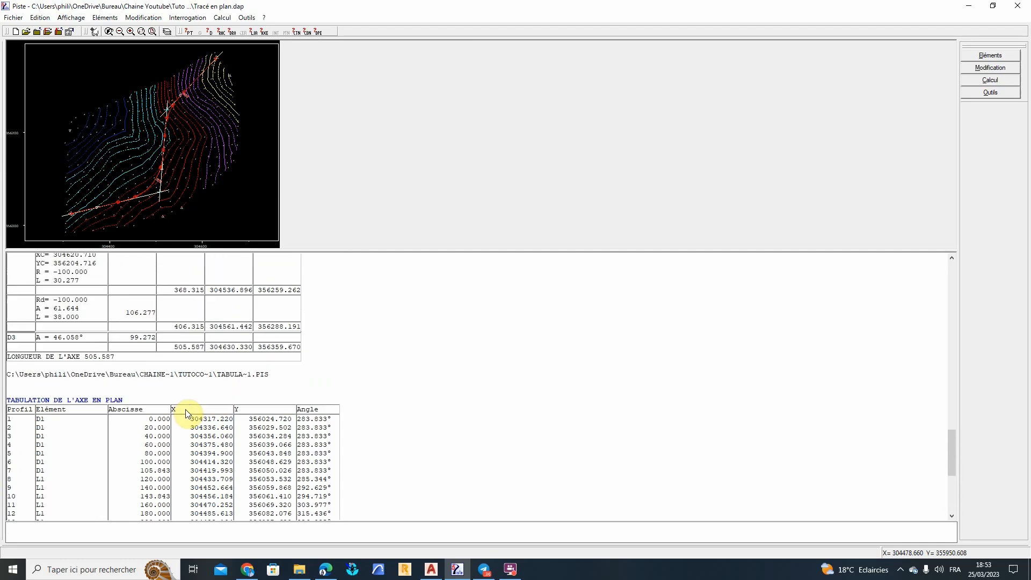
scroll(188, 413, "down", 8)
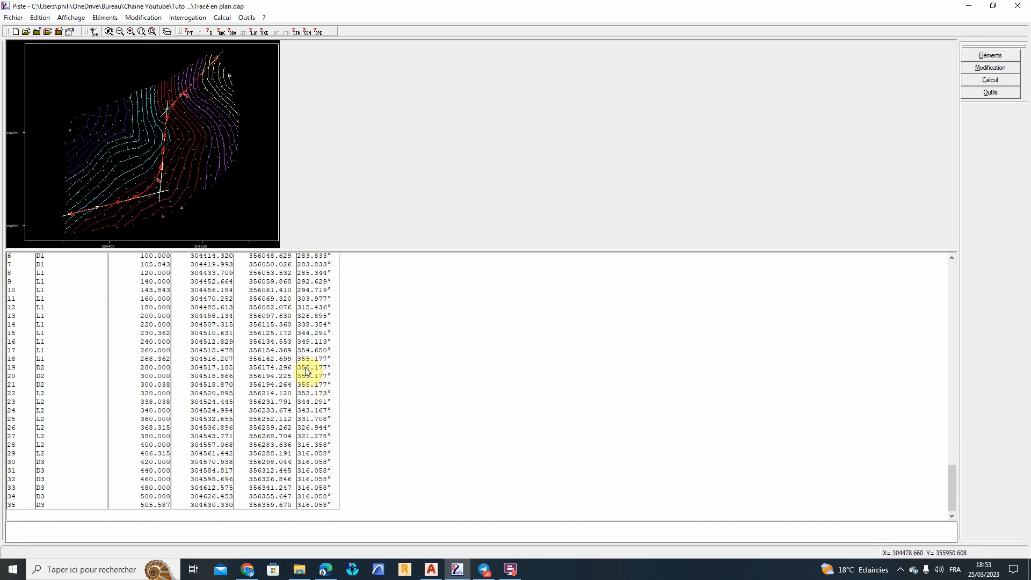
scroll(229, 365, "up", 4)
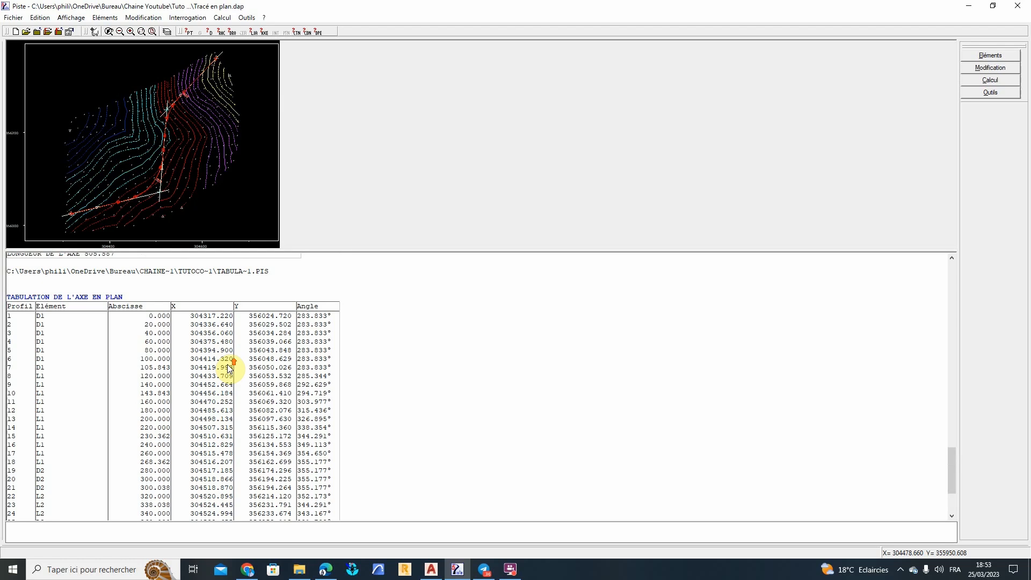
scroll(230, 368, "up", 2)
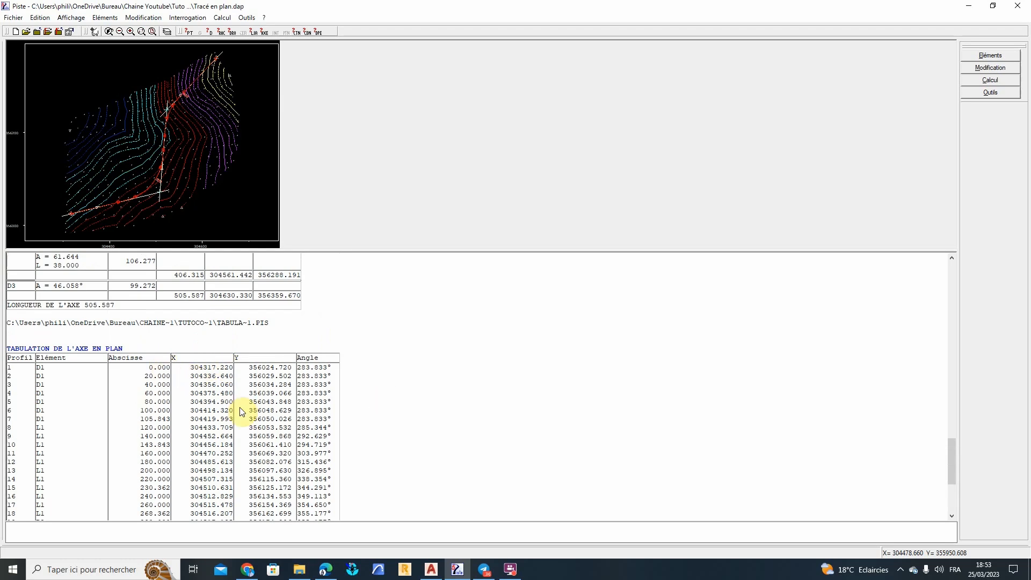
scroll(299, 378, "down", 1)
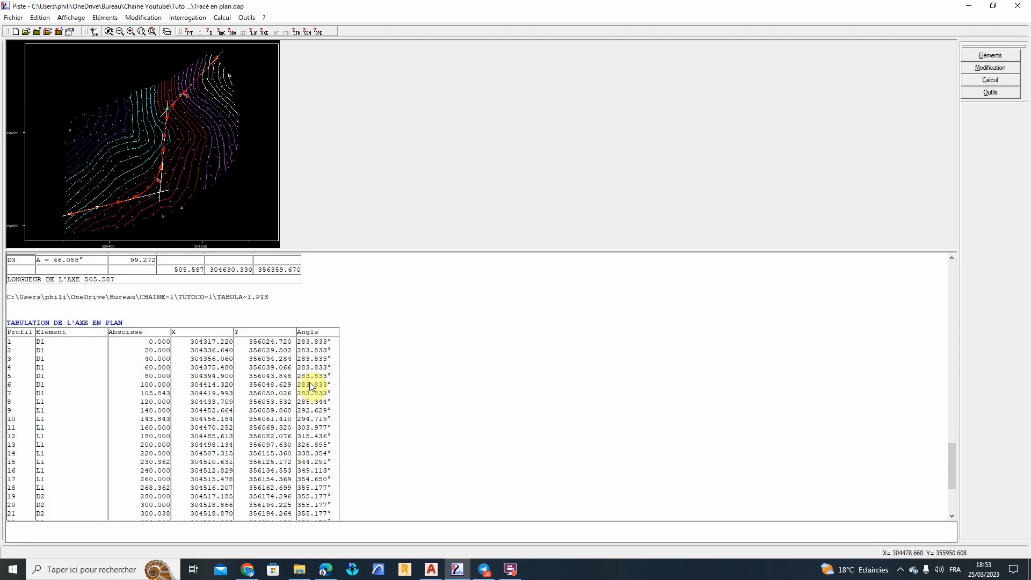
scroll(306, 387, "down", 5)
scroll(231, 403, "up", 9)
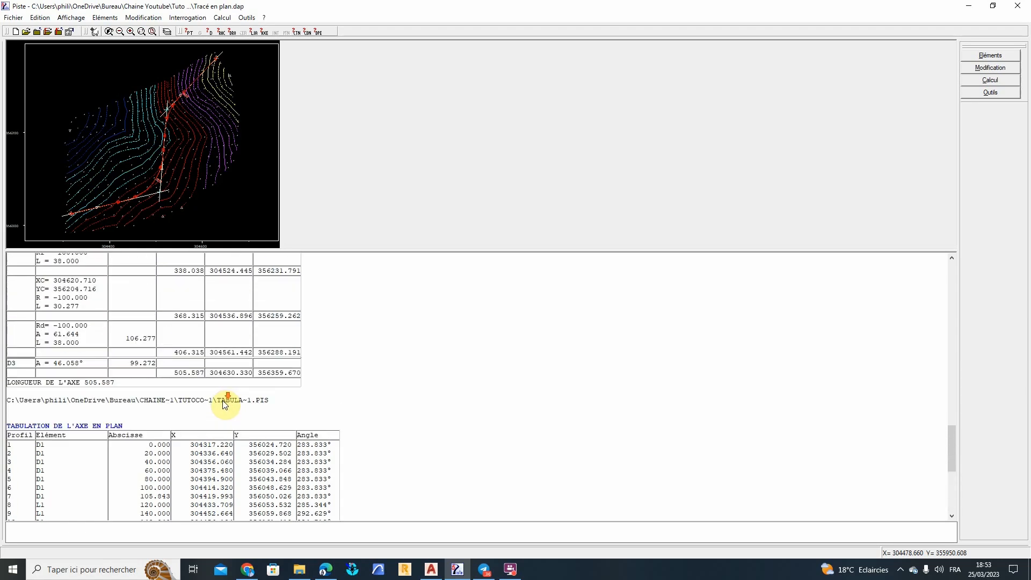
scroll(225, 404, "down", 9)
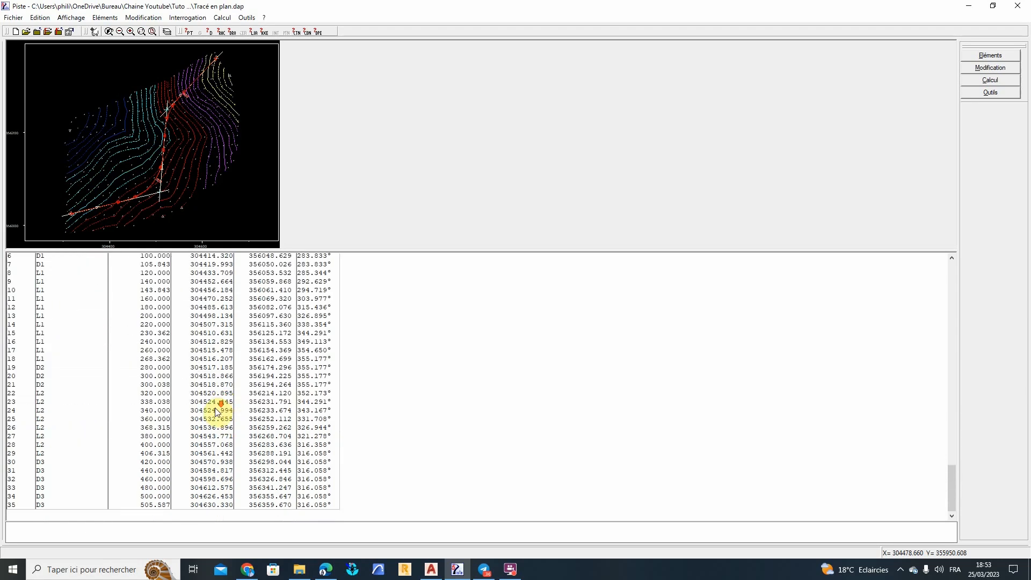
scroll(217, 412, "up", 5)
scroll(219, 413, "down", 5)
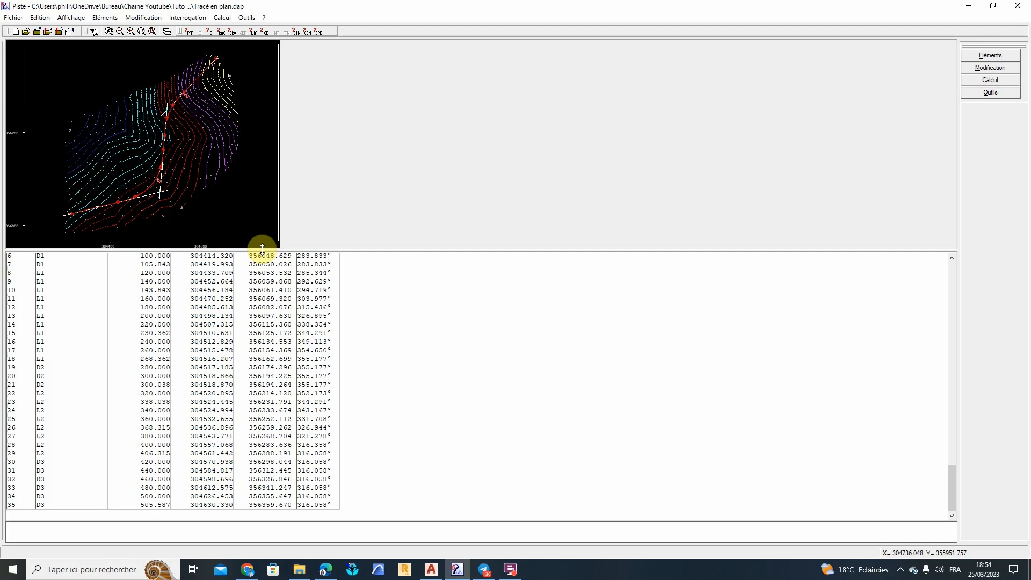
left_click_drag(263, 248, 265, 280)
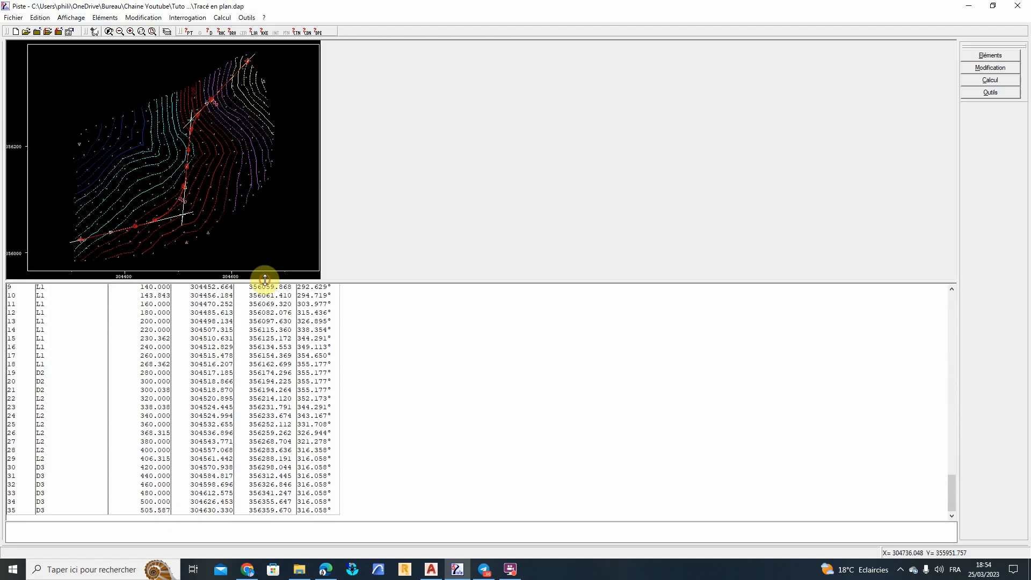
left_click(514, 573)
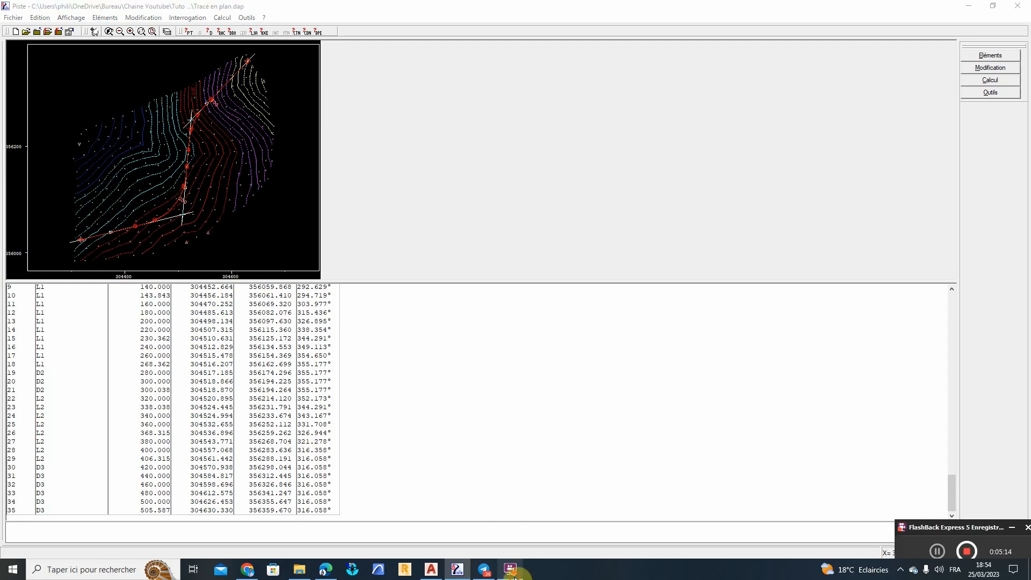